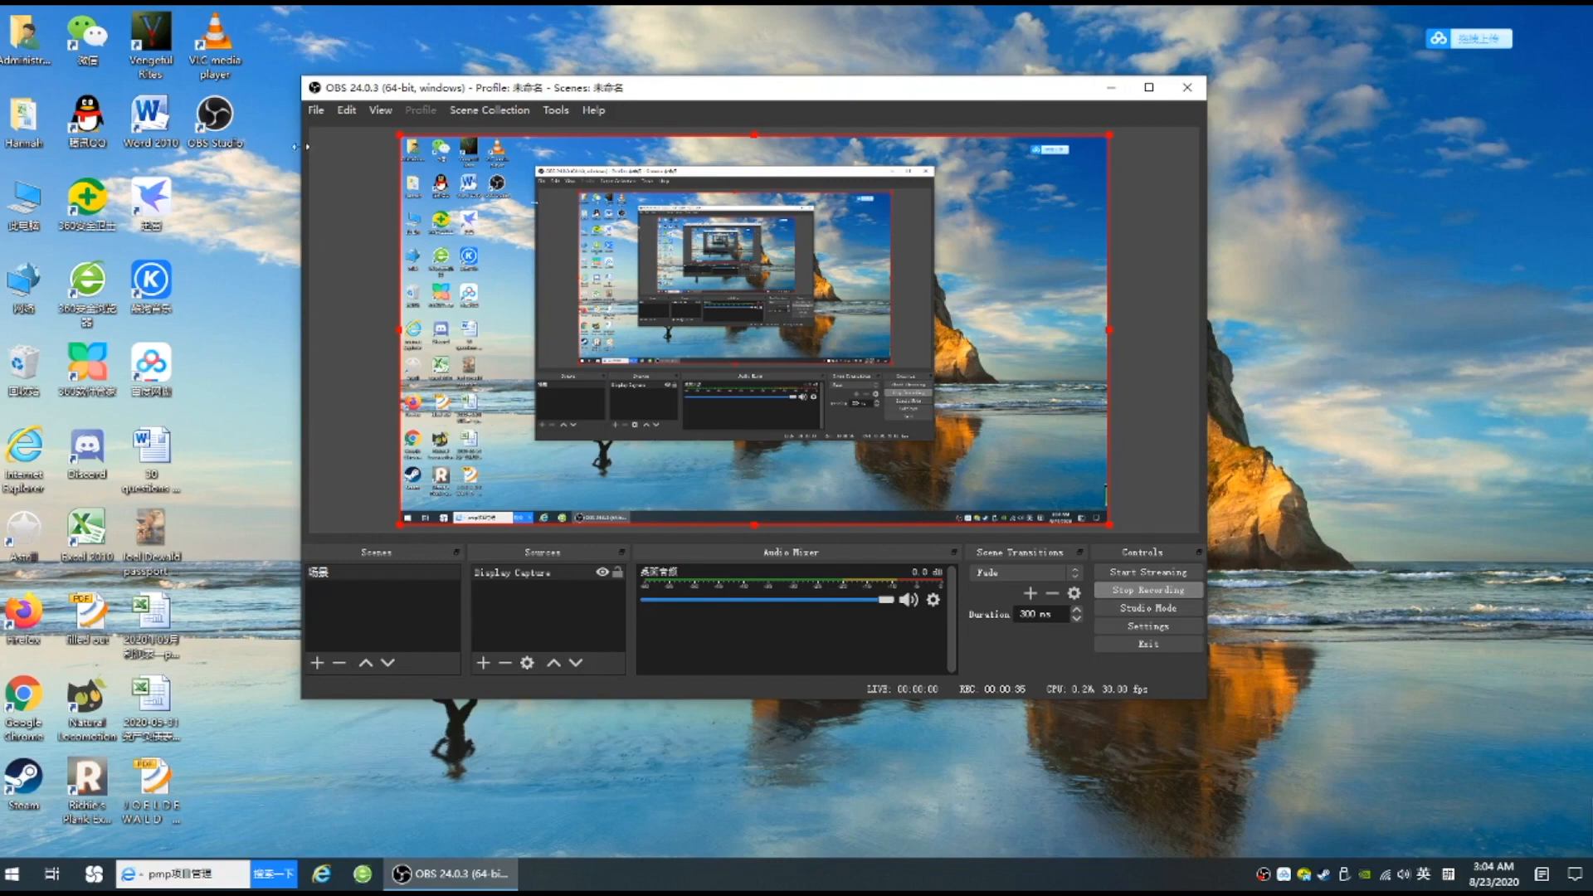
- Minimize the recording OBS window and launch a second OBS Studio instance anyway, moving its window slightly
click(1110, 87)
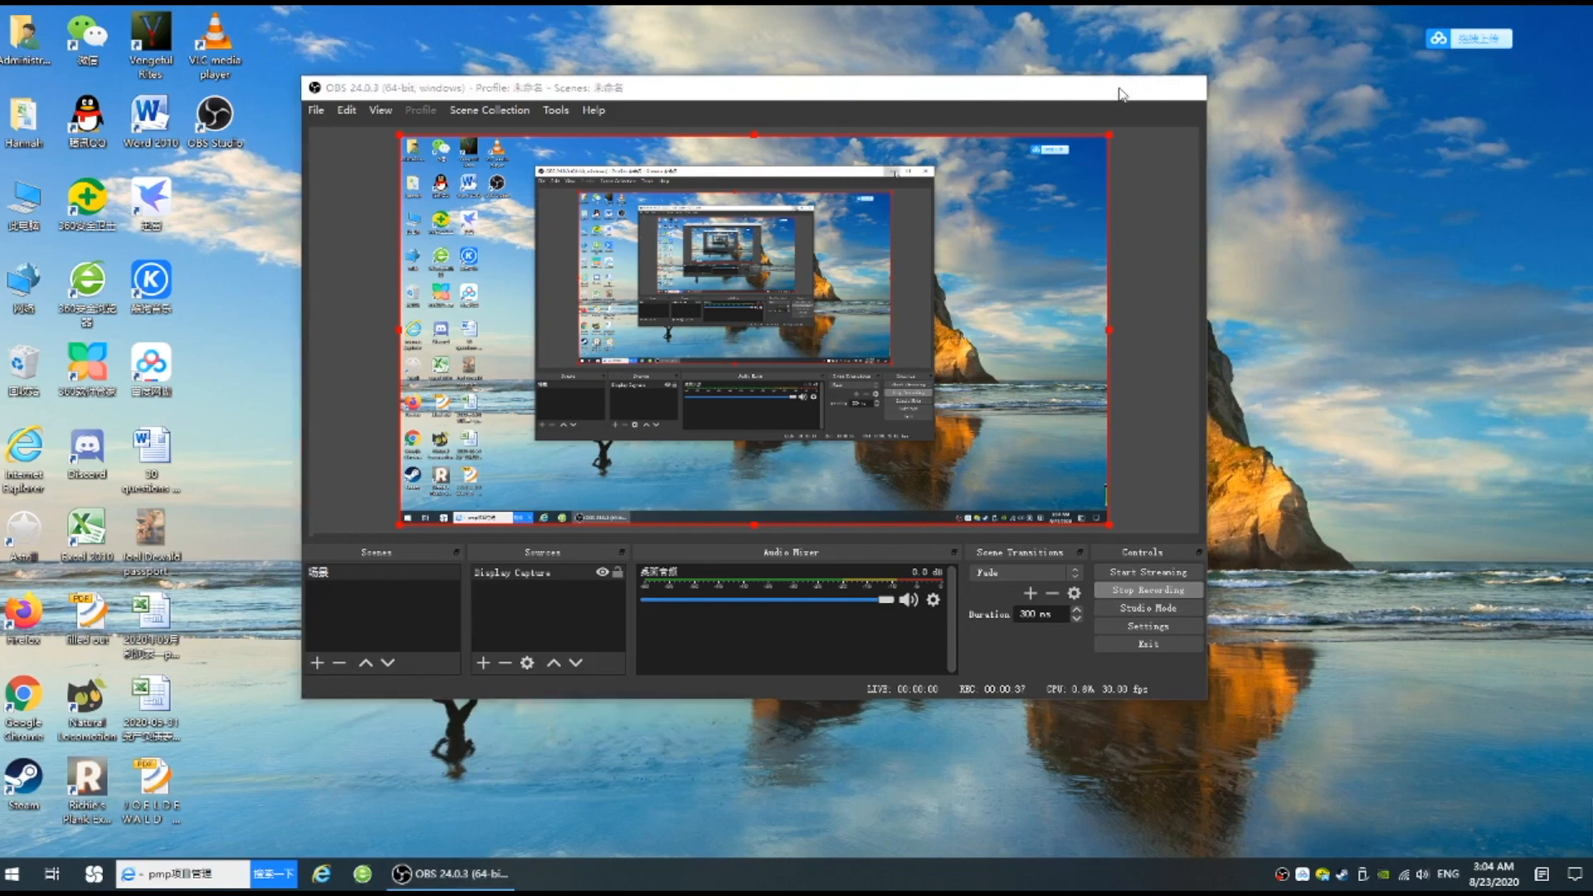
double_click(214, 114)
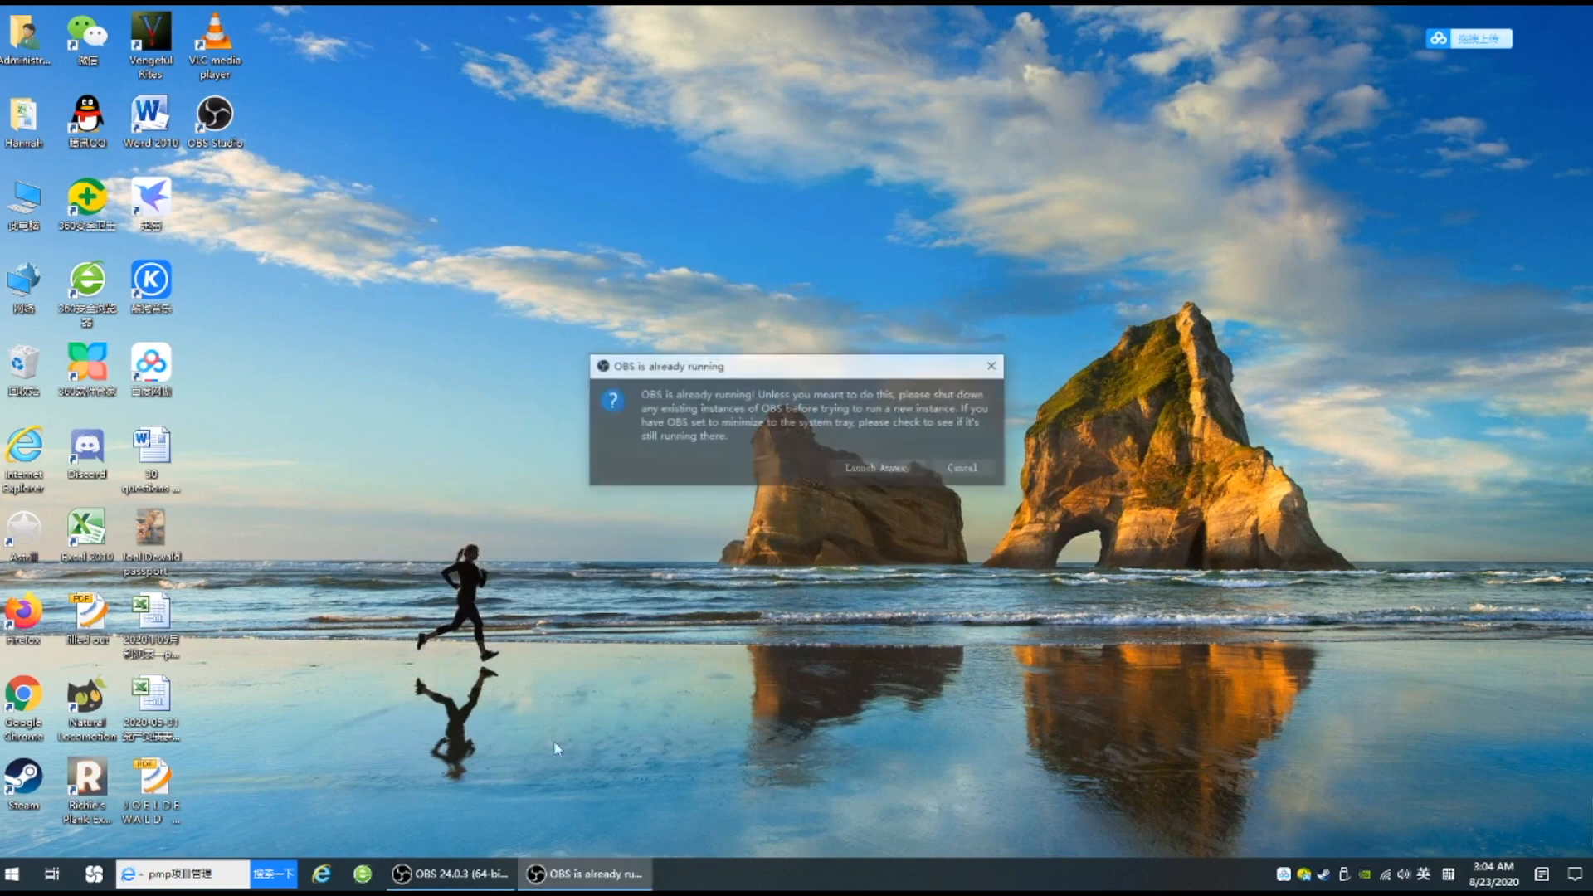
click(875, 470)
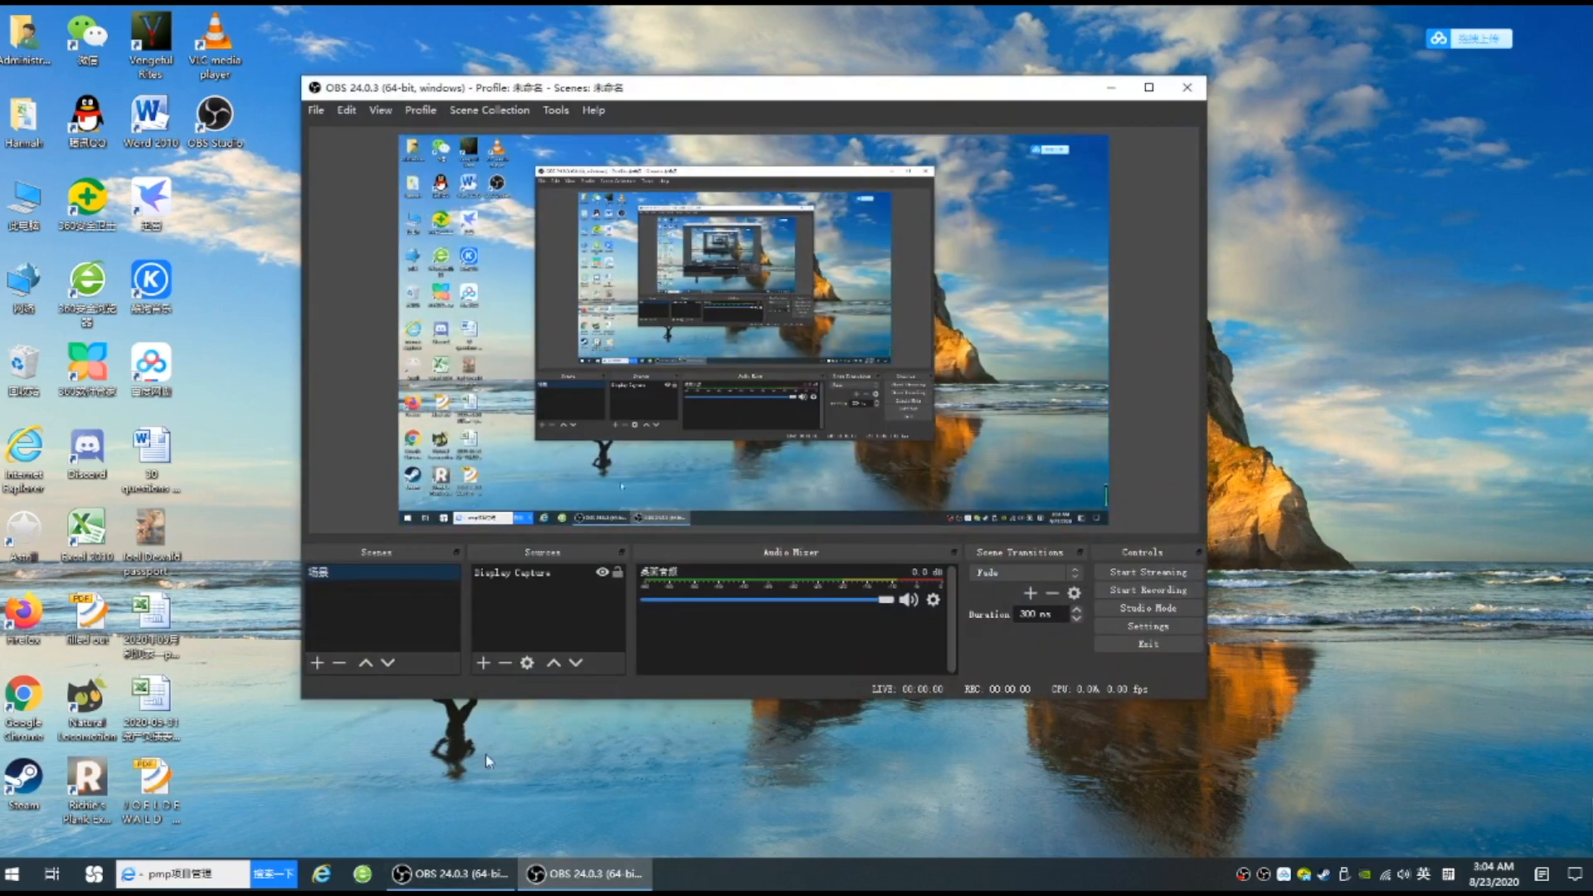
mouse_move(632, 87)
mouse_down()
mouse_move(857, 85)
mouse_move(615, 110)
mouse_move(657, 104)
mouse_up()
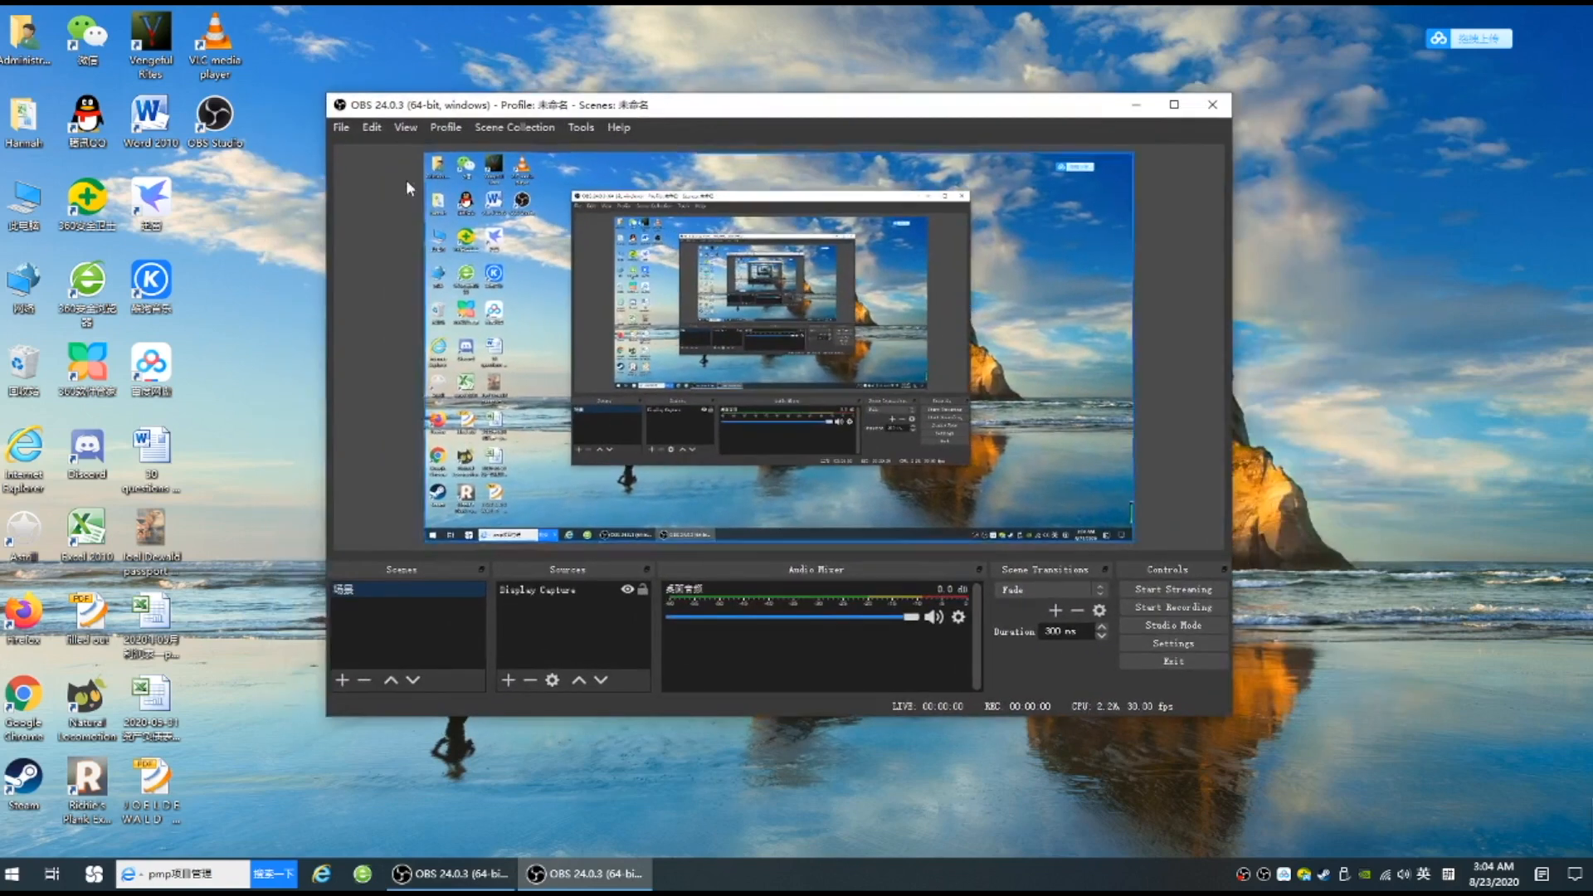
- Hide the Display Capture source and show the folder containing the saved recordings
click(346, 129)
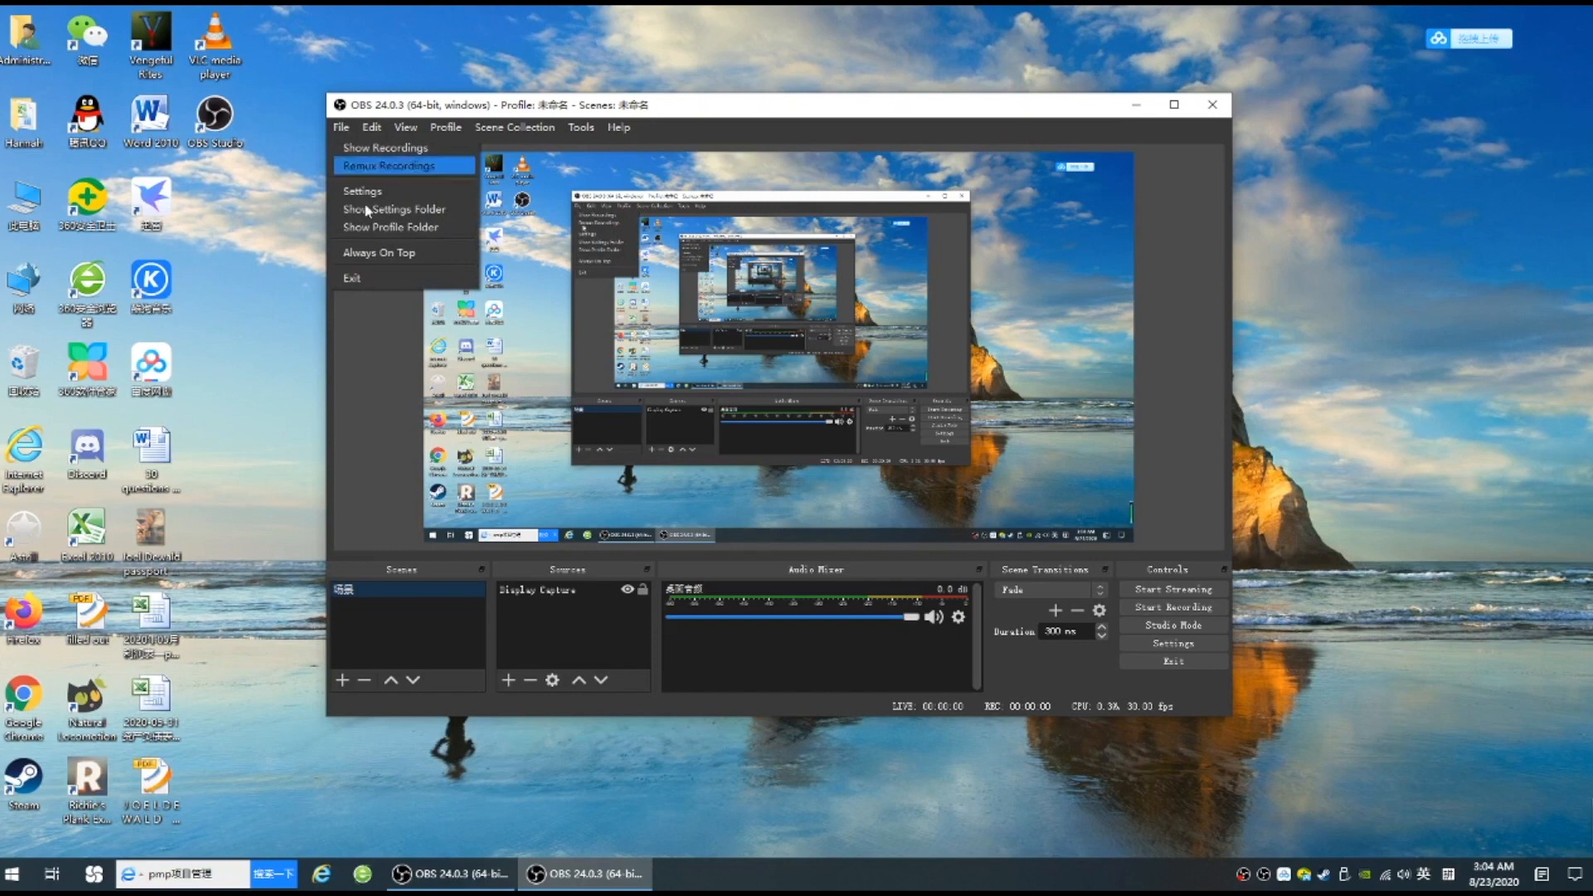
click(627, 590)
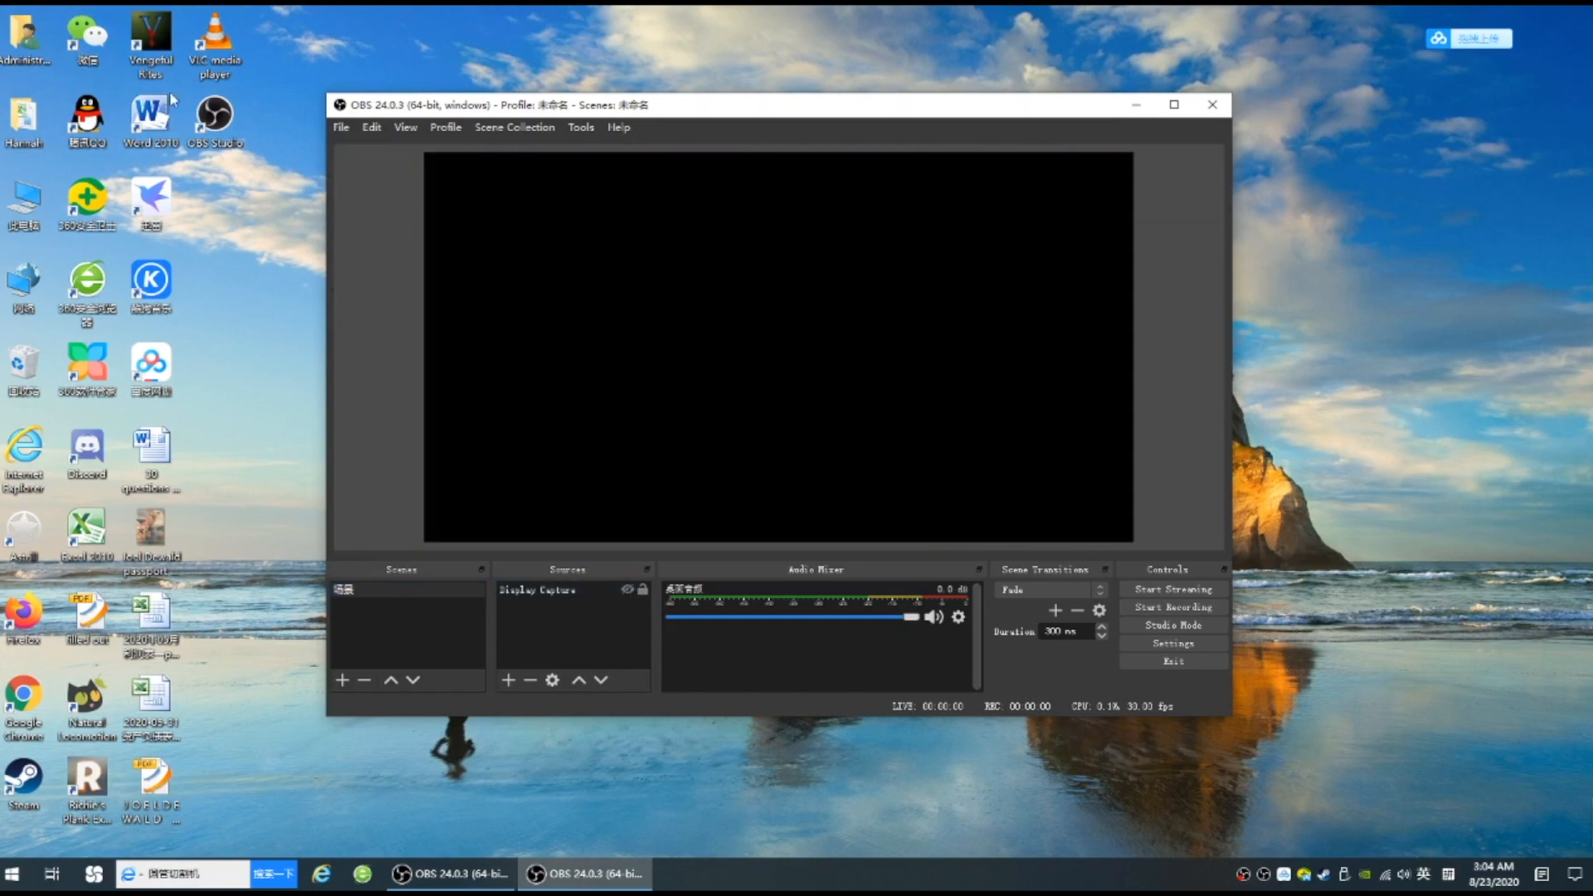
click(343, 129)
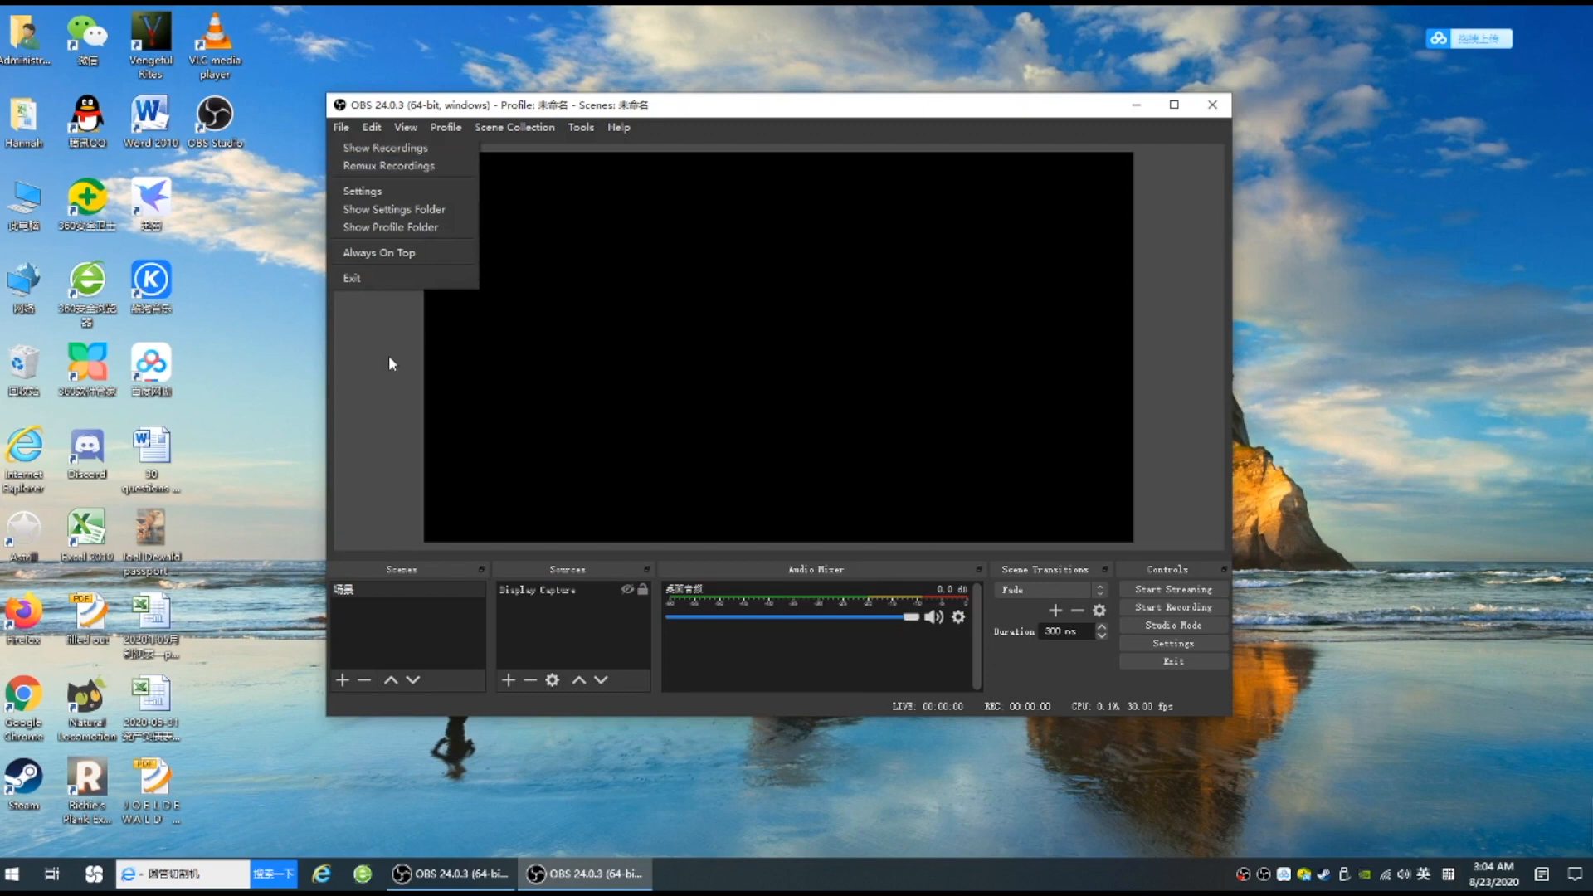
click(409, 147)
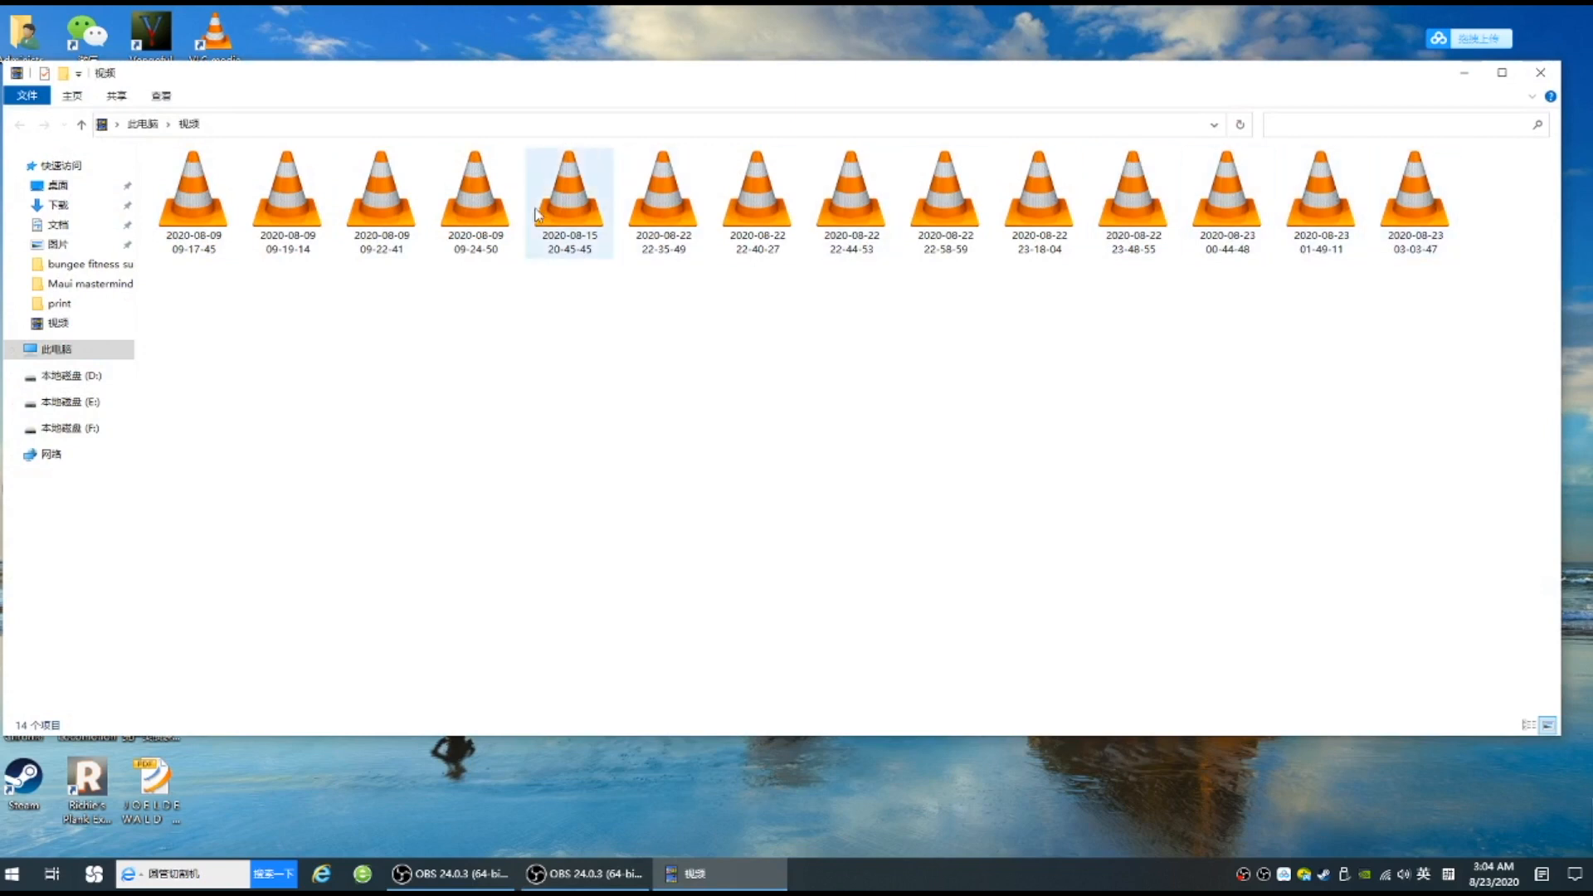
double_click(1435, 218)
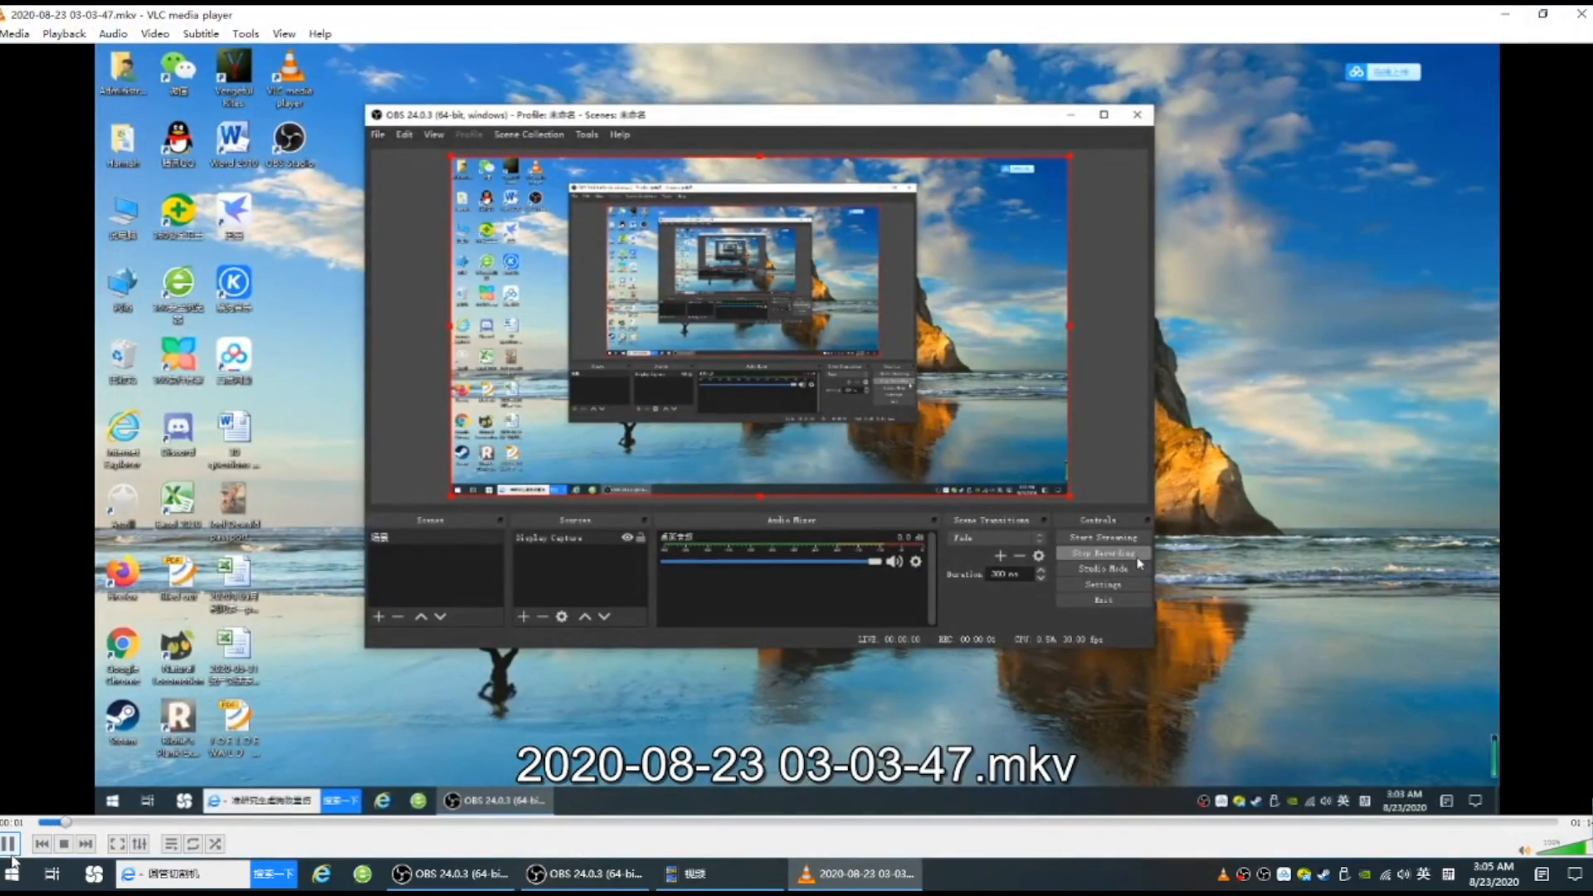
click(9, 843)
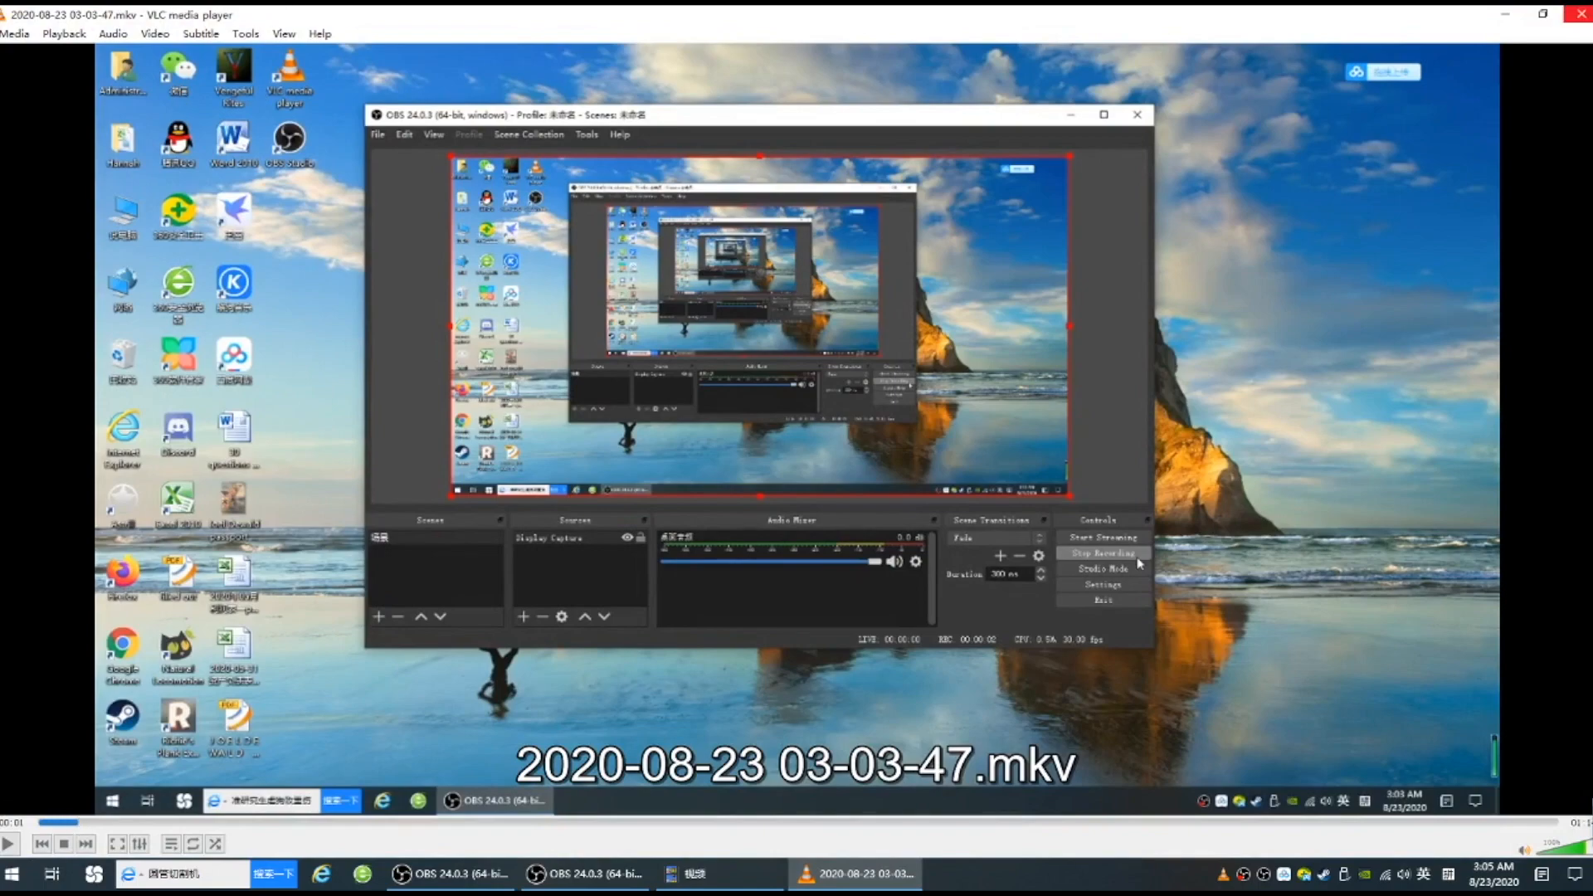
click(1581, 13)
click(1331, 216)
double_click(1331, 217)
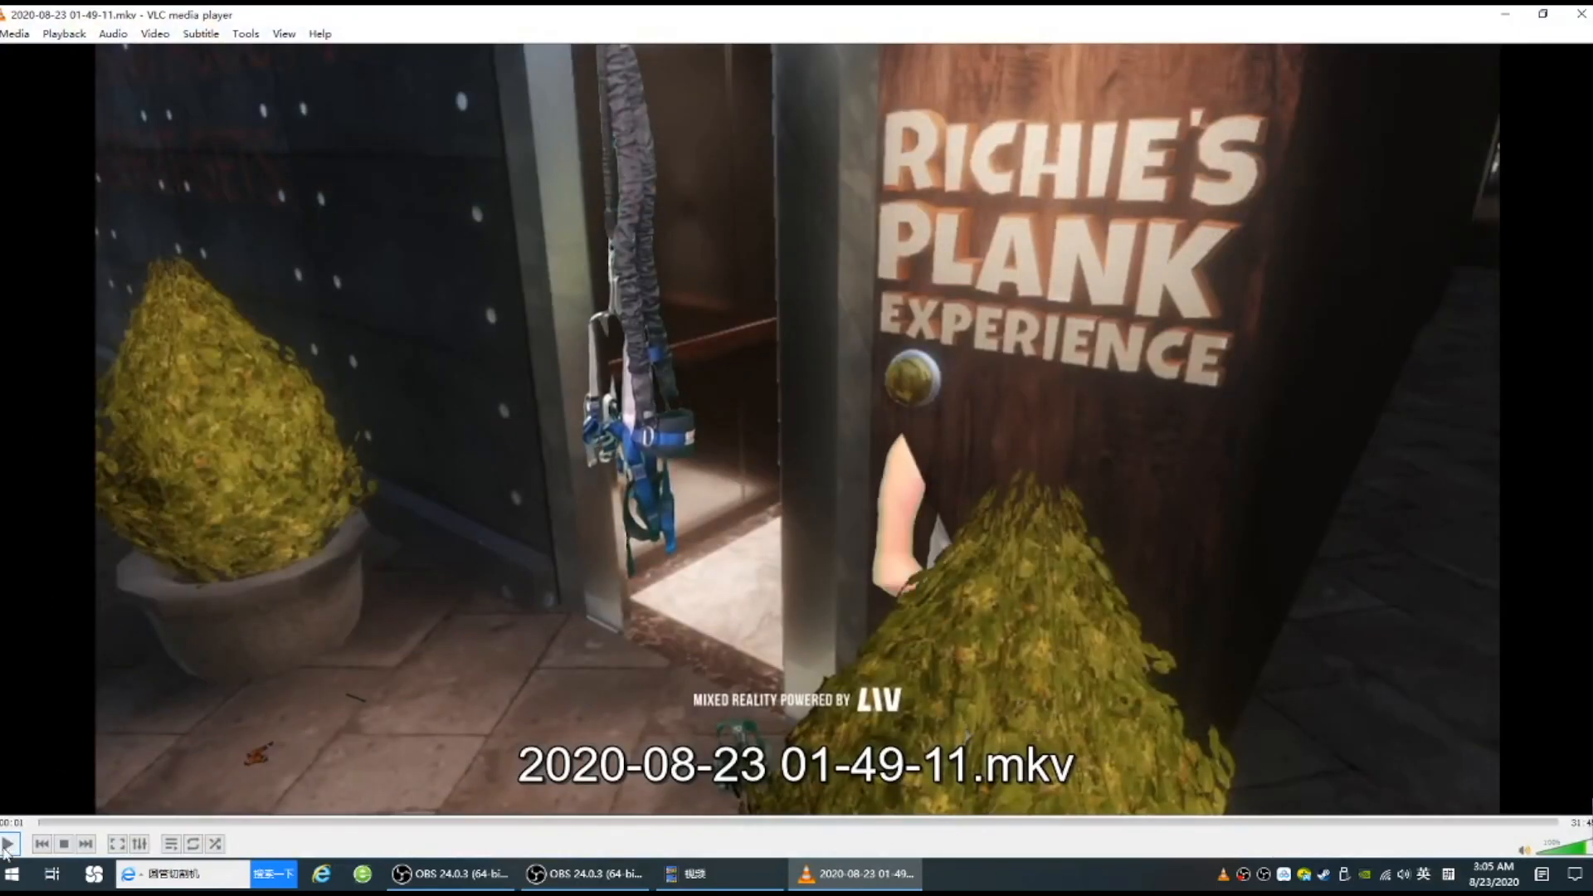
click(8, 843)
- Open VLC's Convert / Save file selection dialog
click(21, 33)
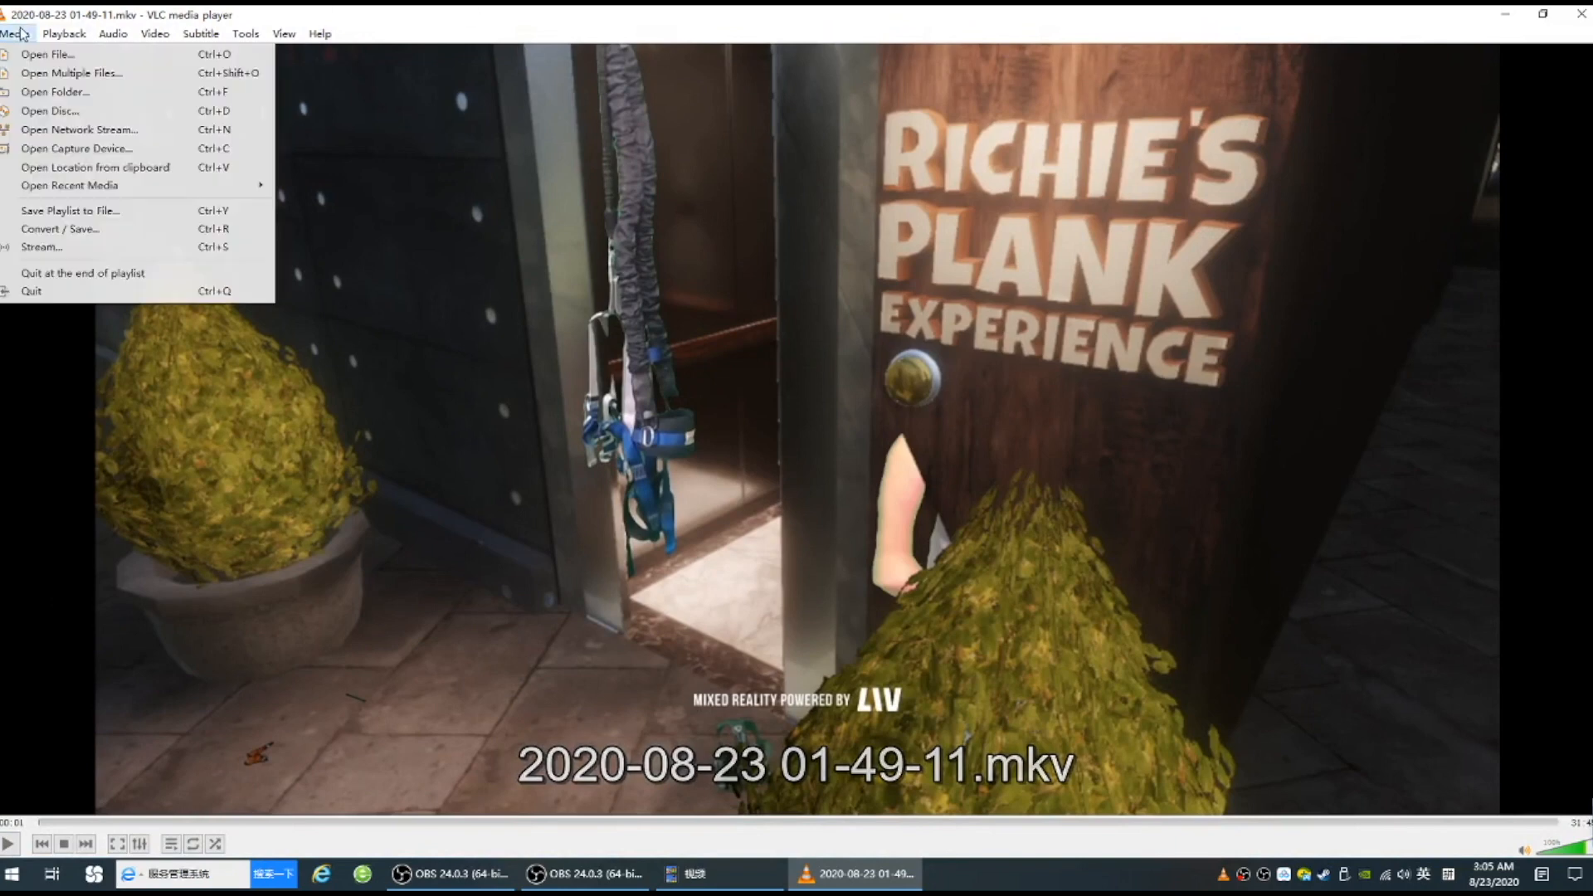
key(Right)
key(Right)
key(Left)
key(Left)
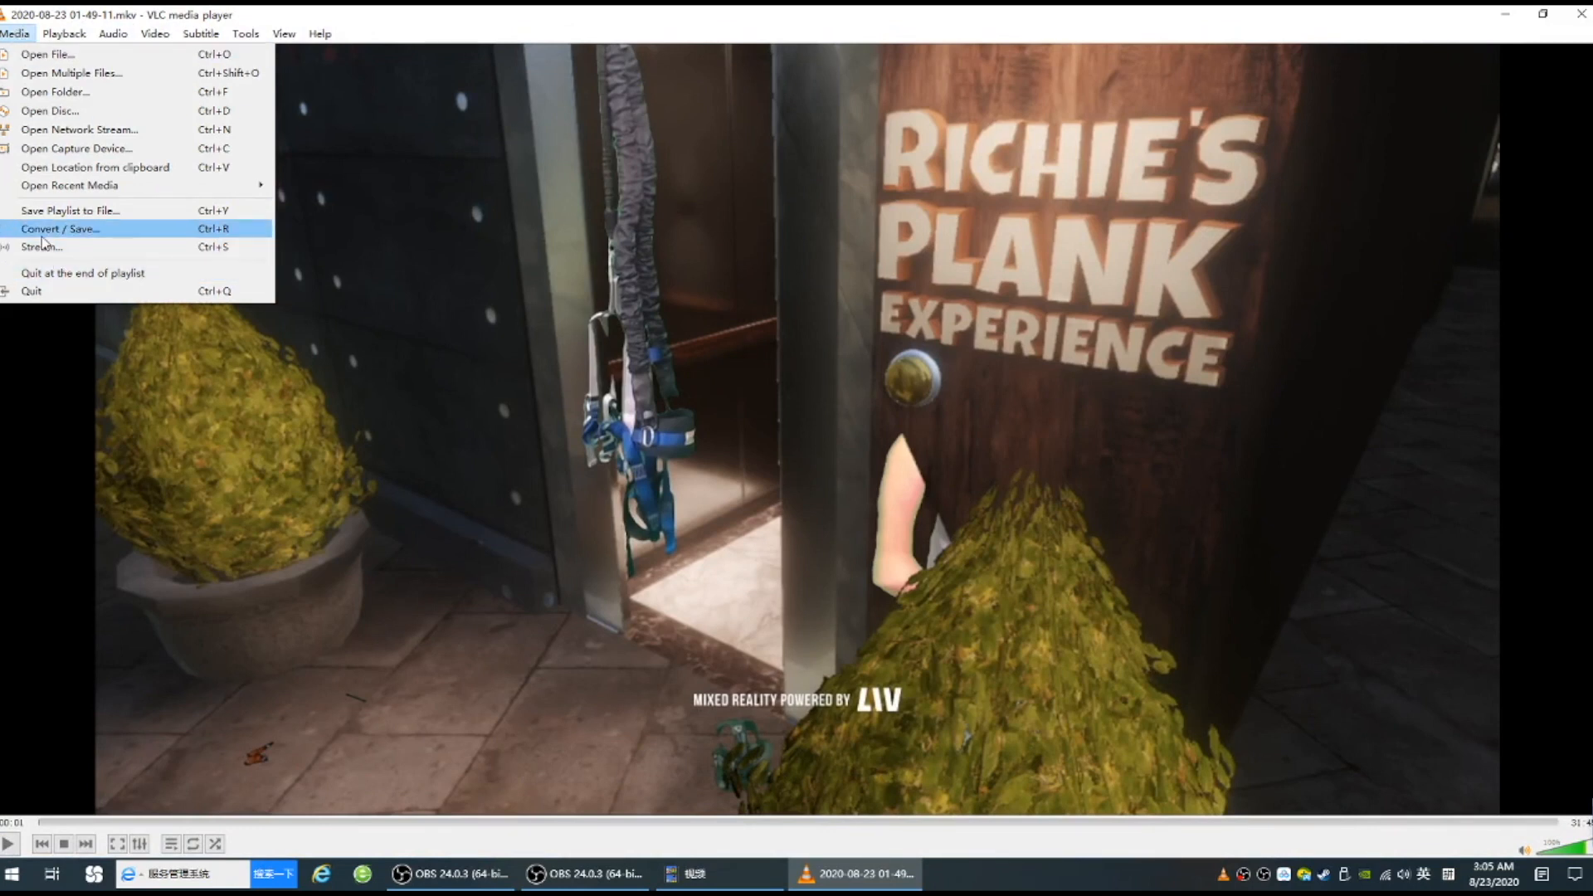
click(41, 235)
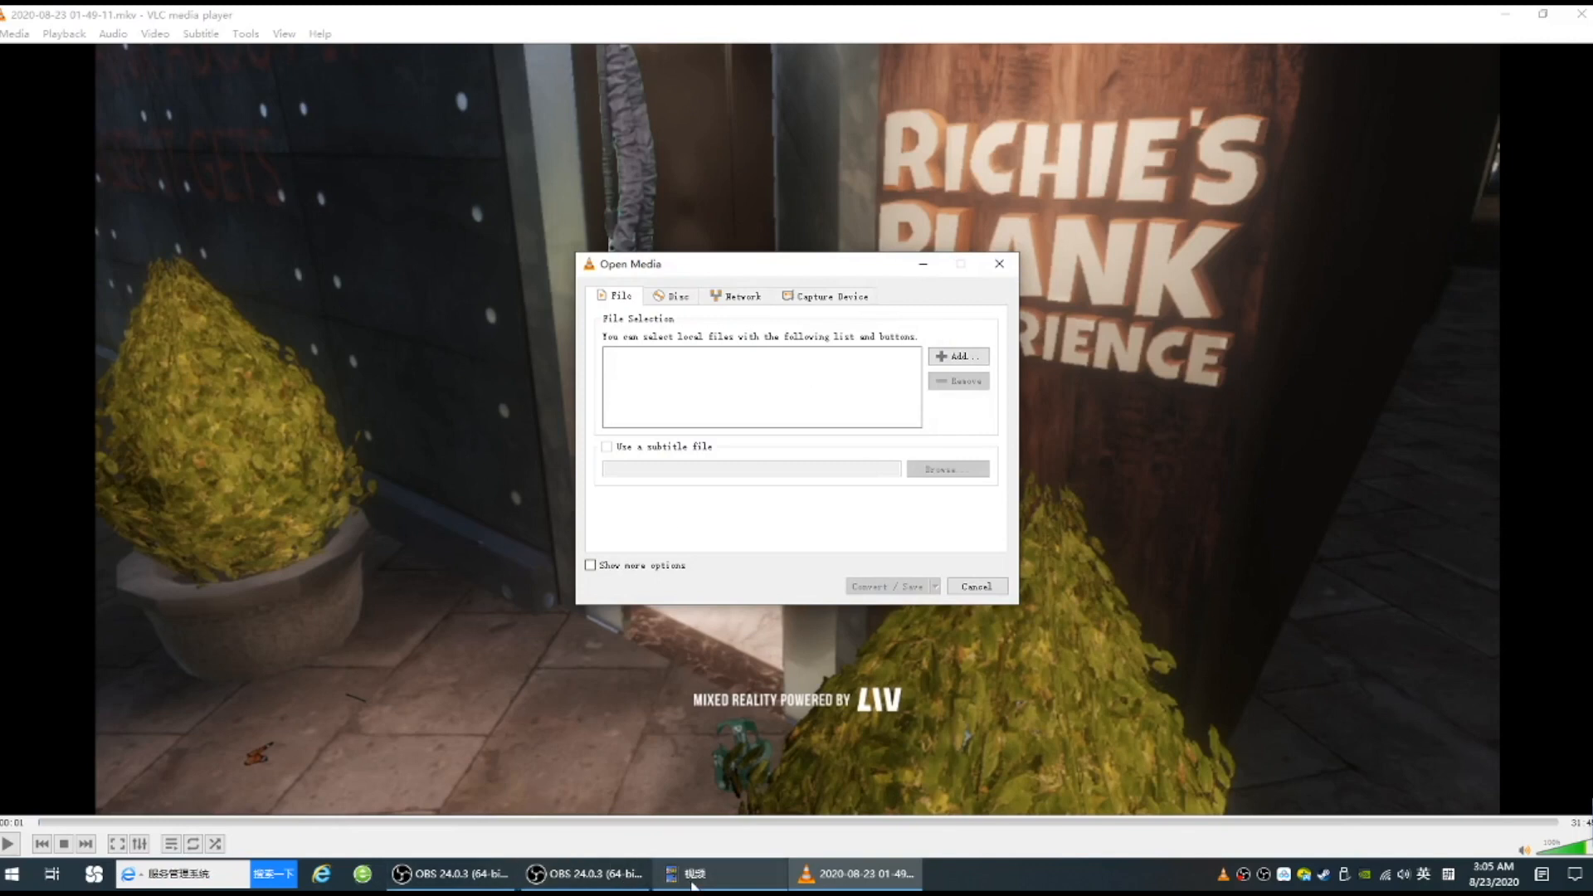
click(693, 884)
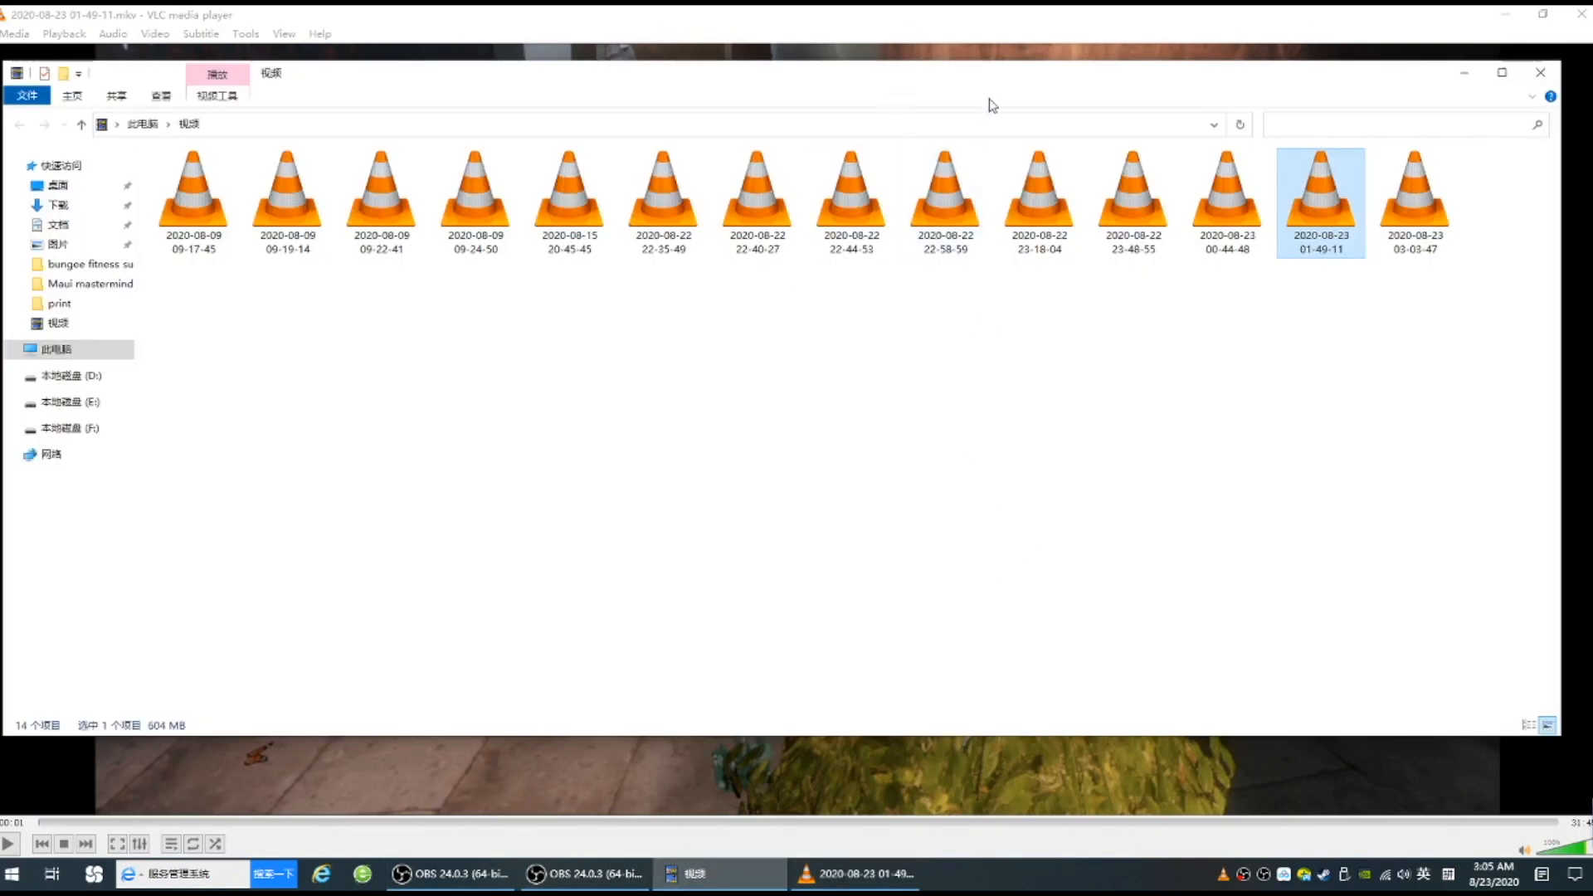
drag(995, 74, 1015, 462)
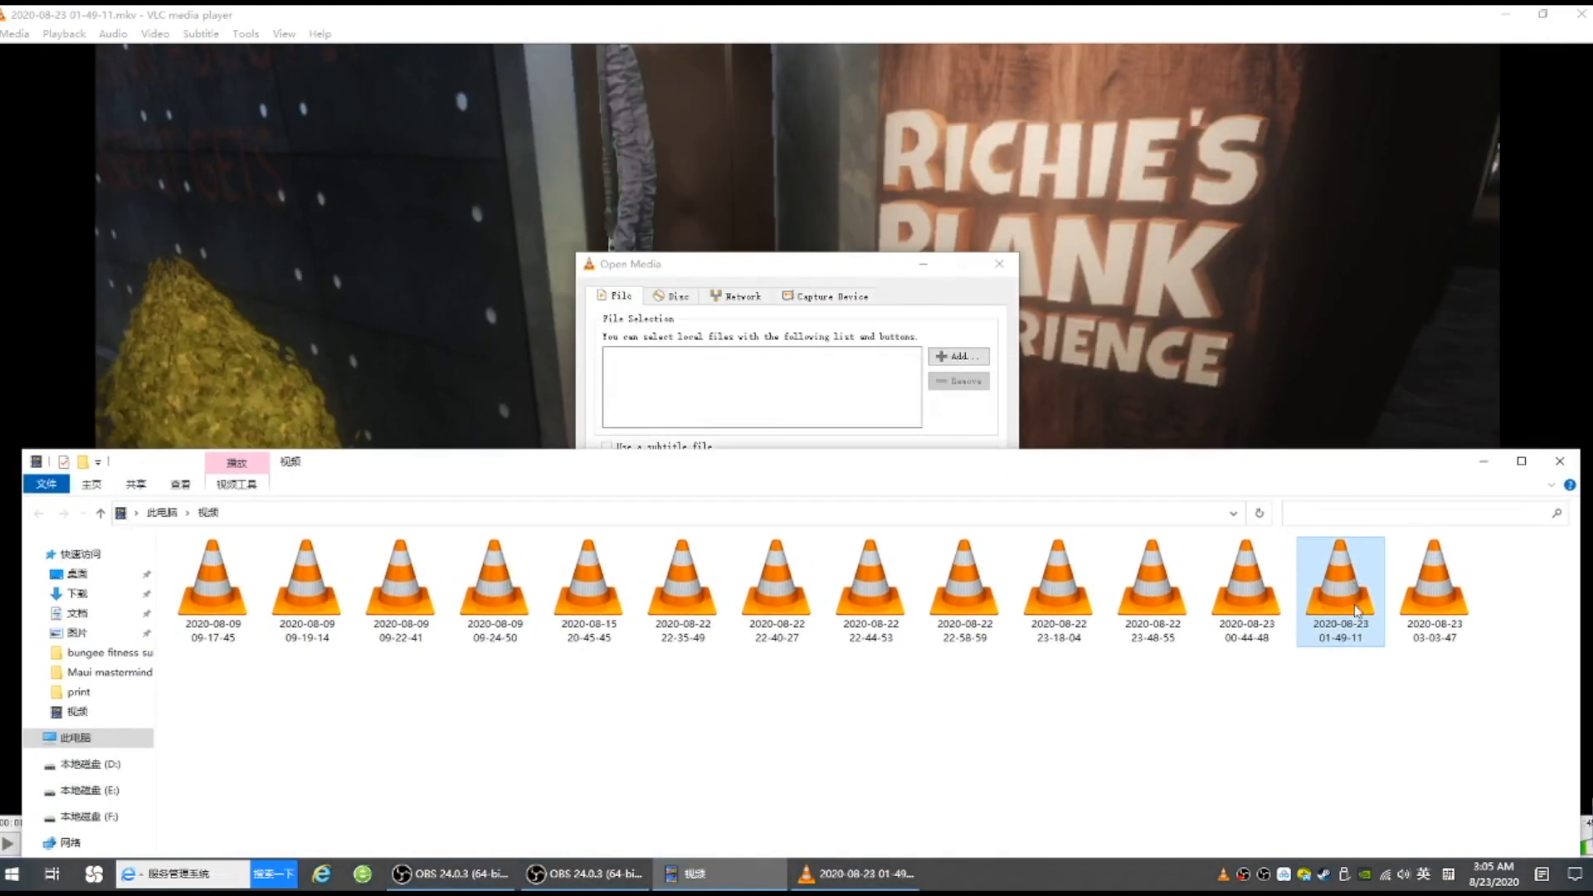
click(225, 603)
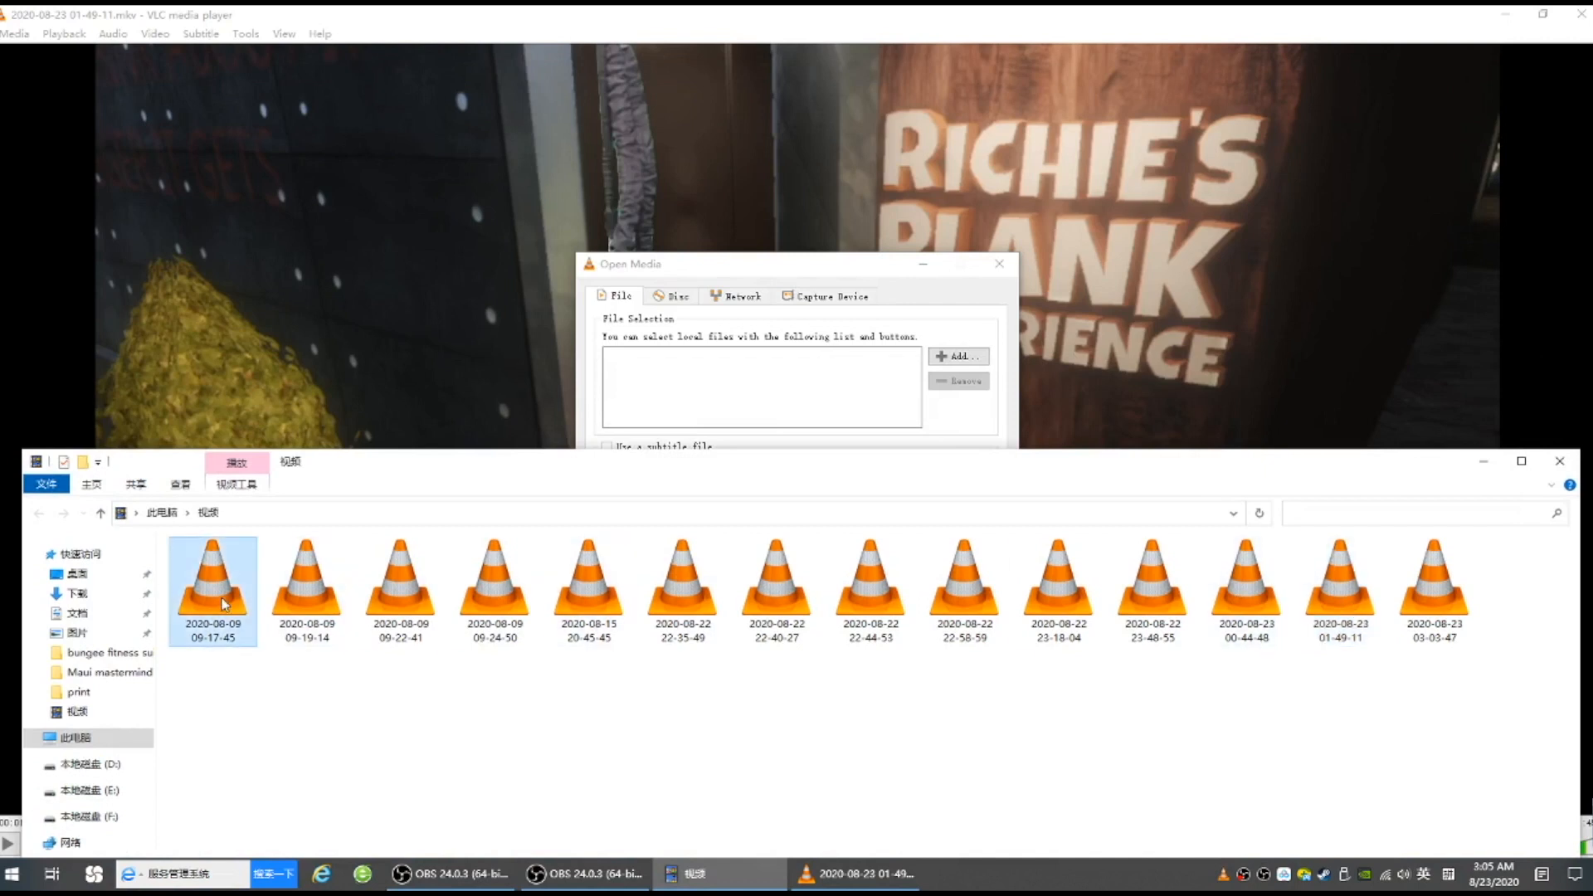
drag(224, 603, 799, 397)
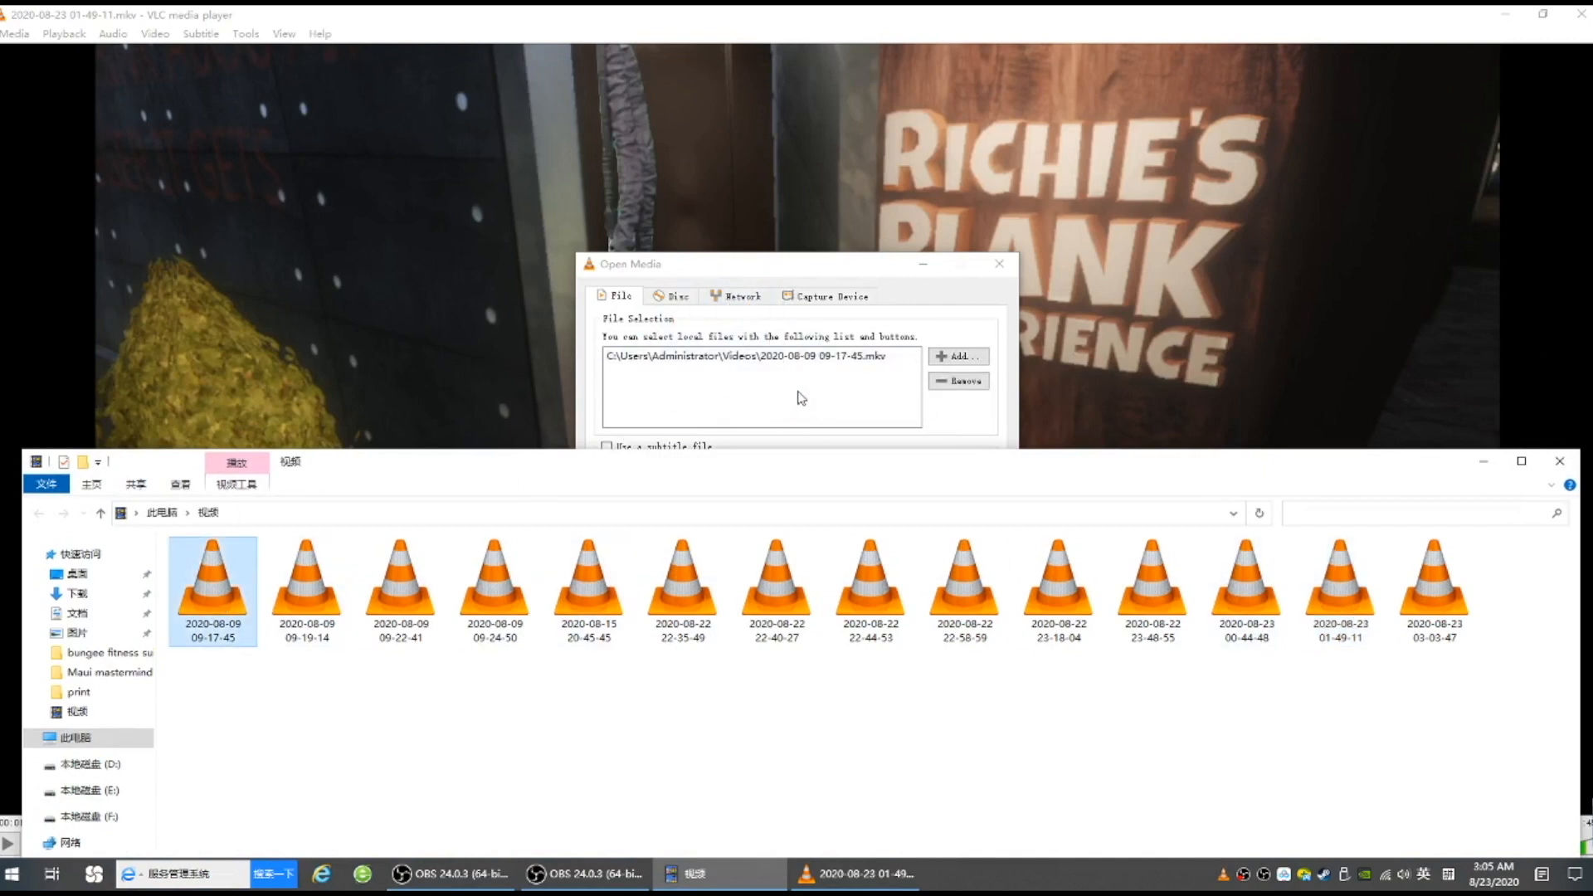
drag(849, 266, 853, 194)
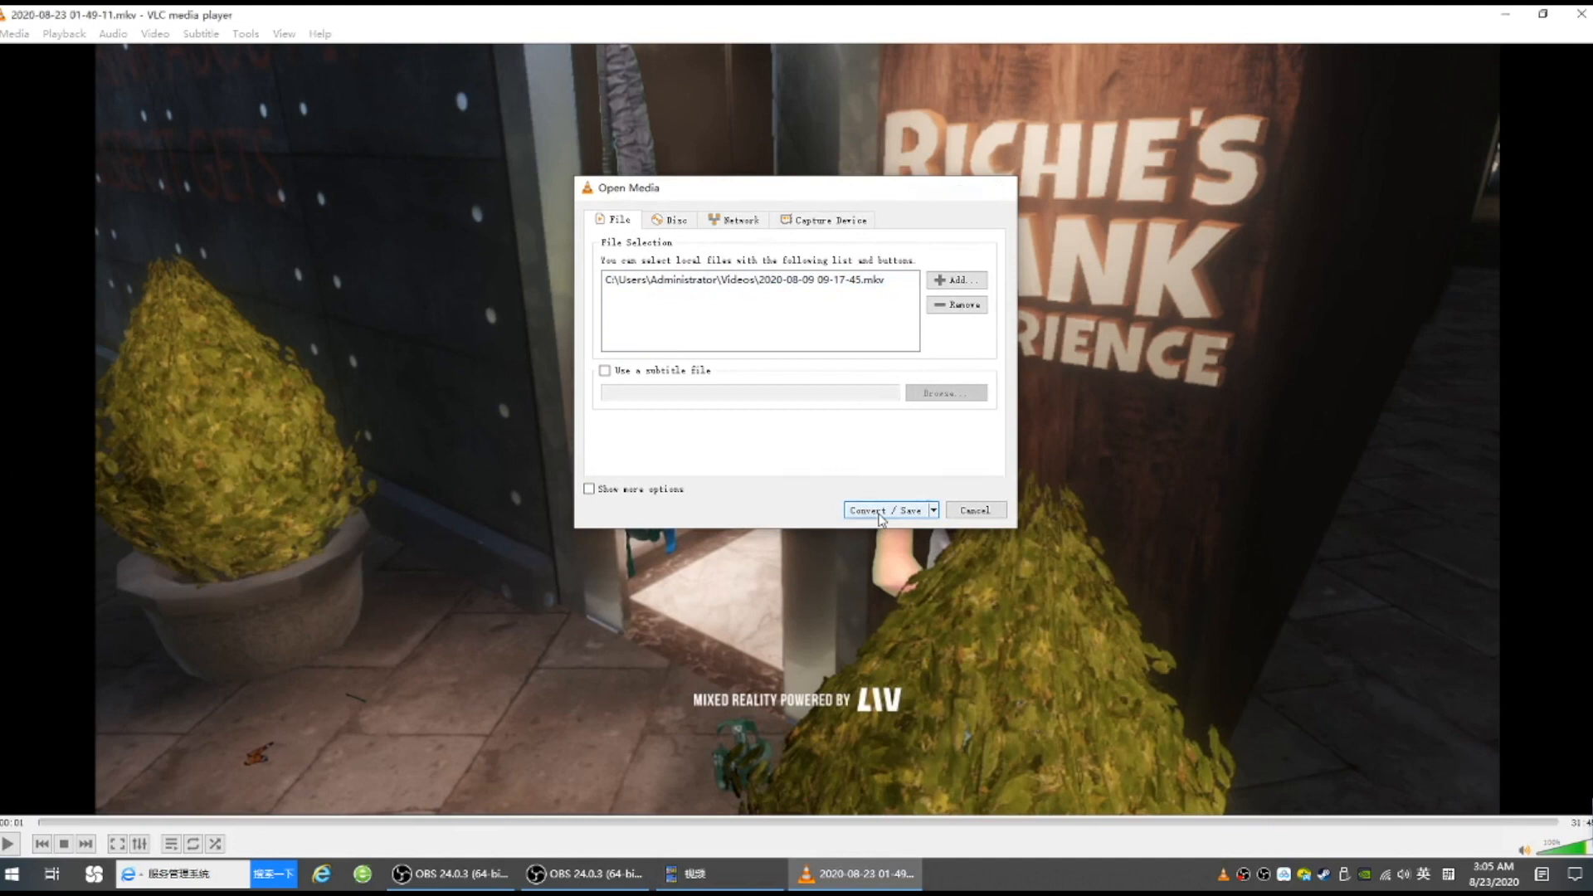
- Continue to the conversion settings and choose the Video - H.264 + MP3 (MP4) profile
click(880, 511)
click(886, 387)
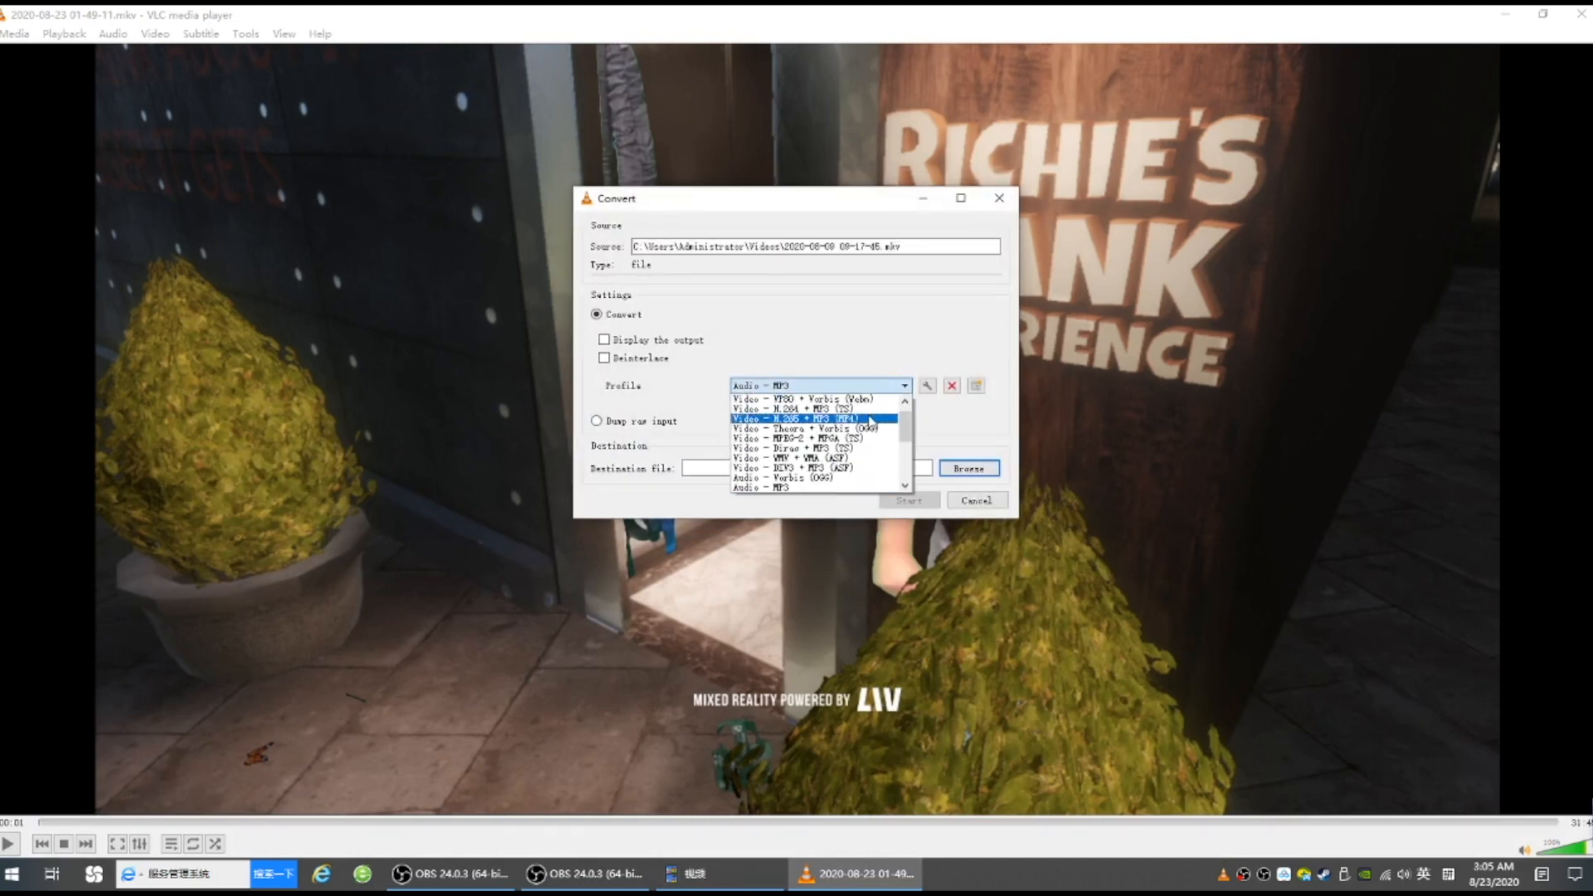
scroll(844, 407, up, 1)
click(844, 399)
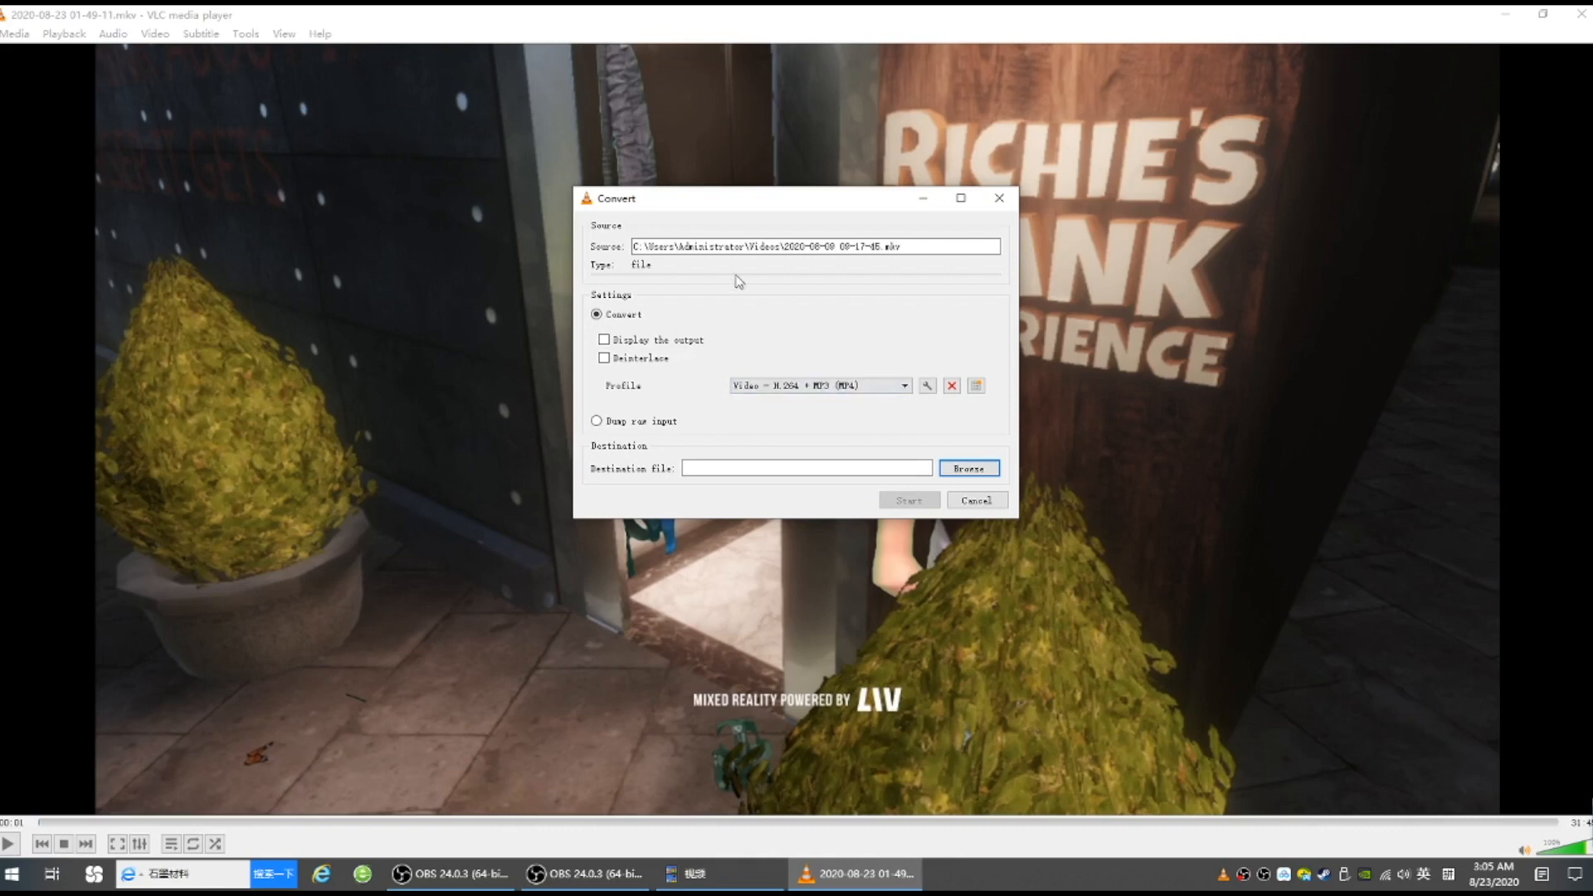
- Set the destination file to "sample recording" on the Desktop and start the MP4 conversion
click(977, 471)
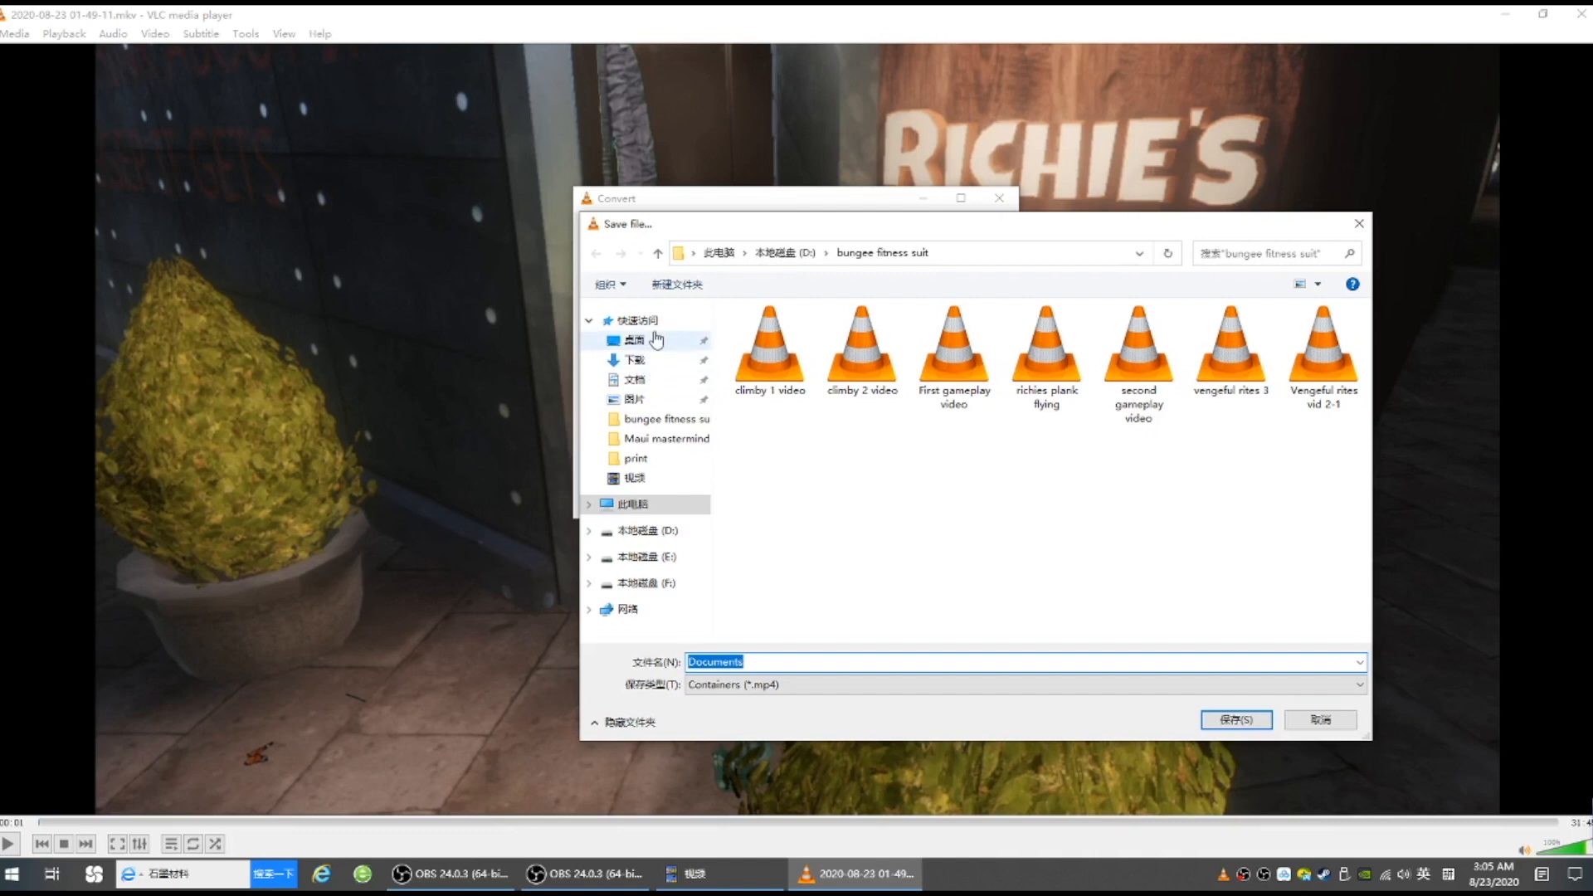
click(657, 339)
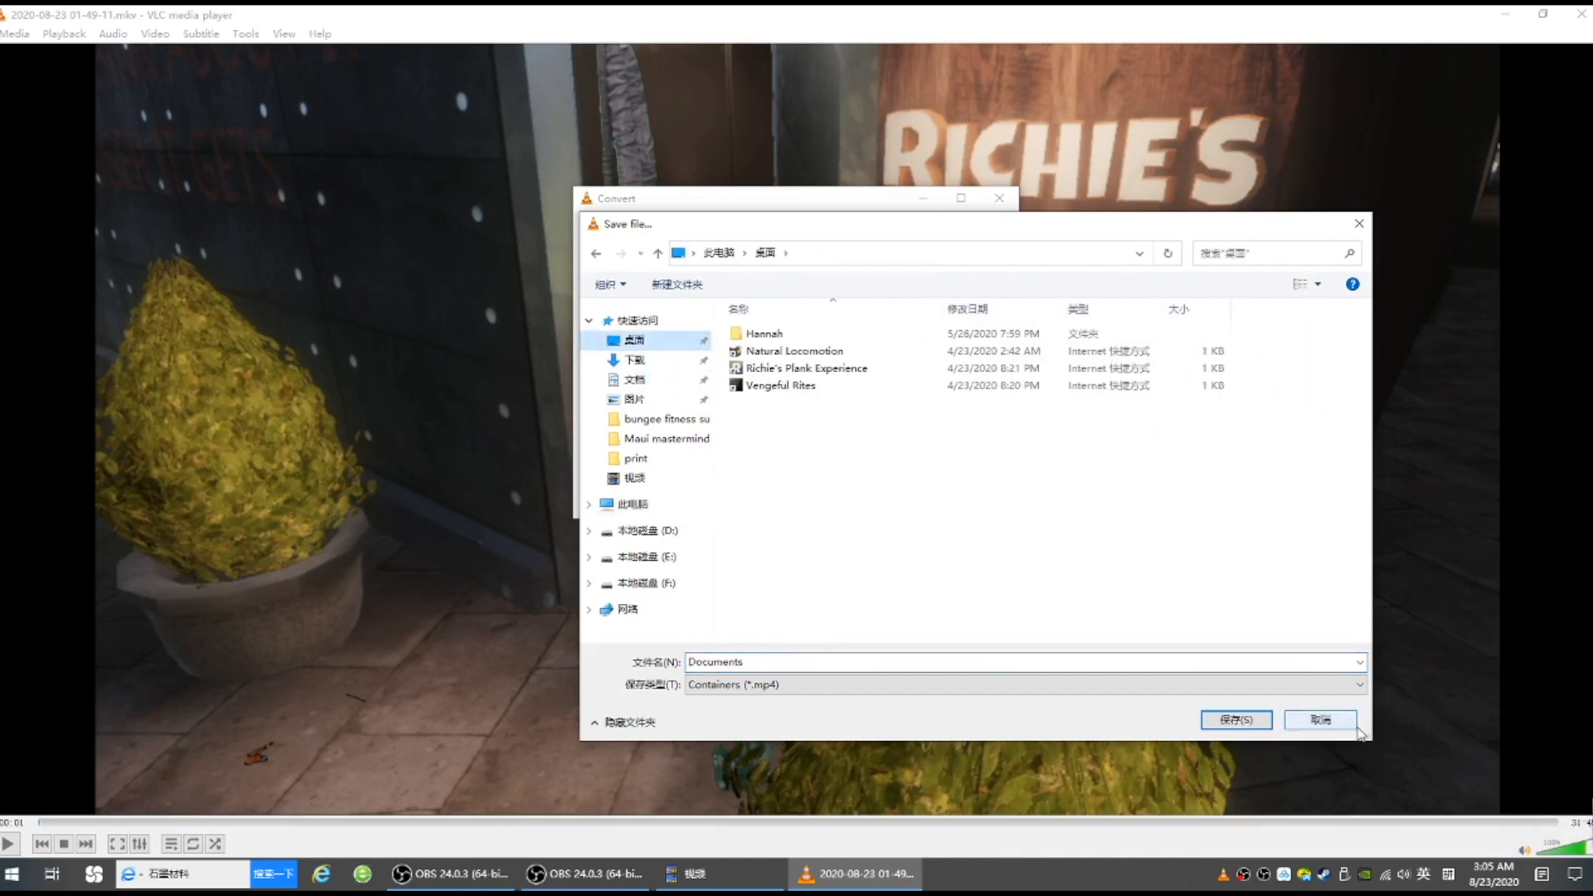
double_click(878, 664)
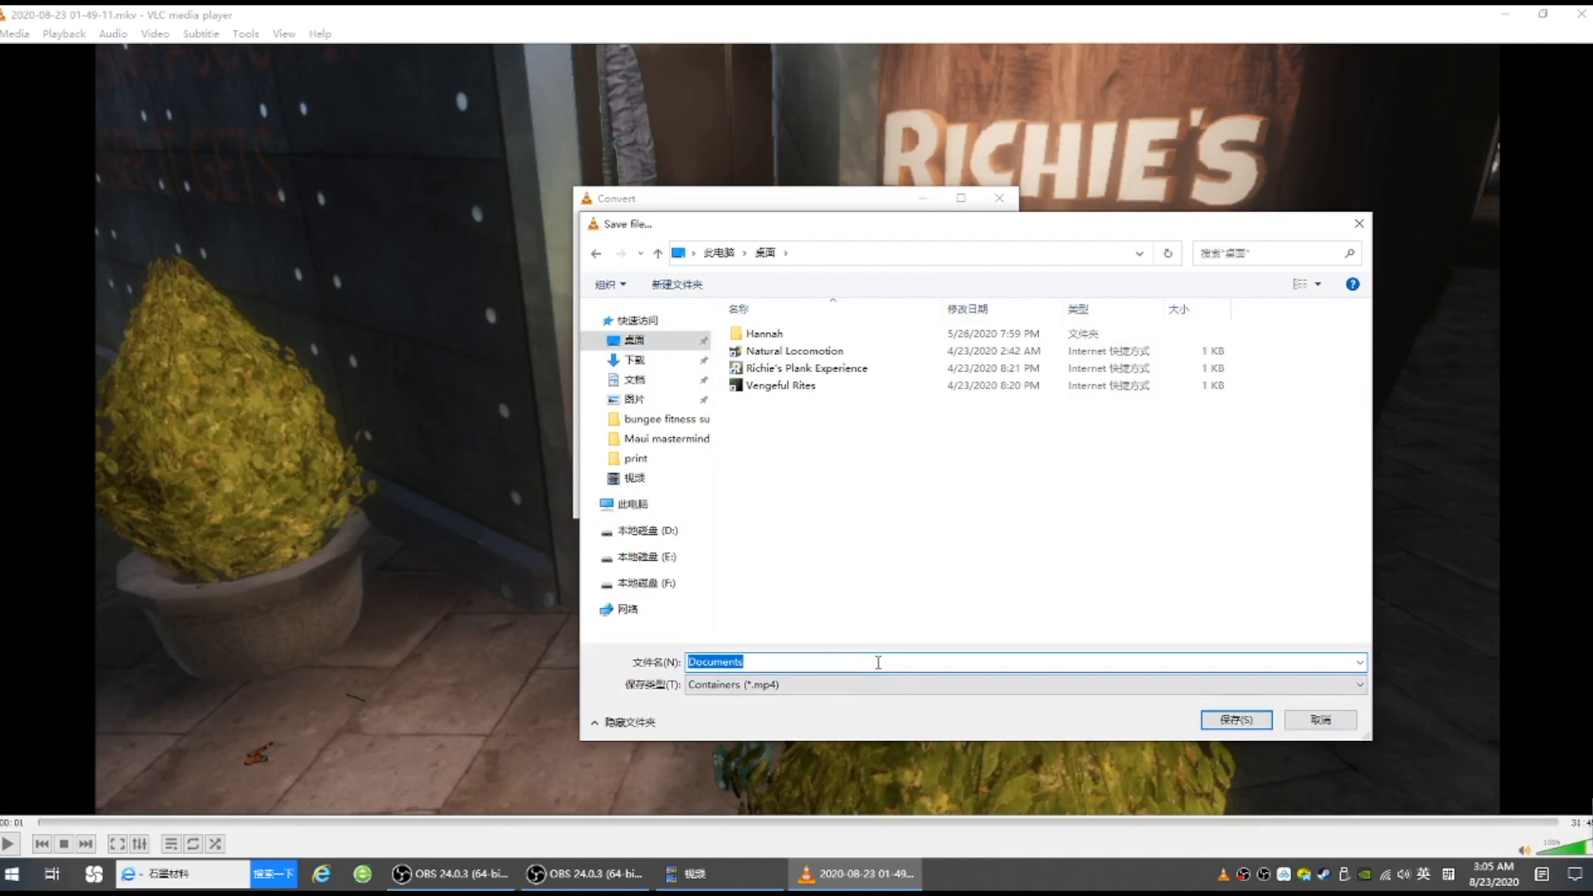
text(sample recording)
click(1253, 722)
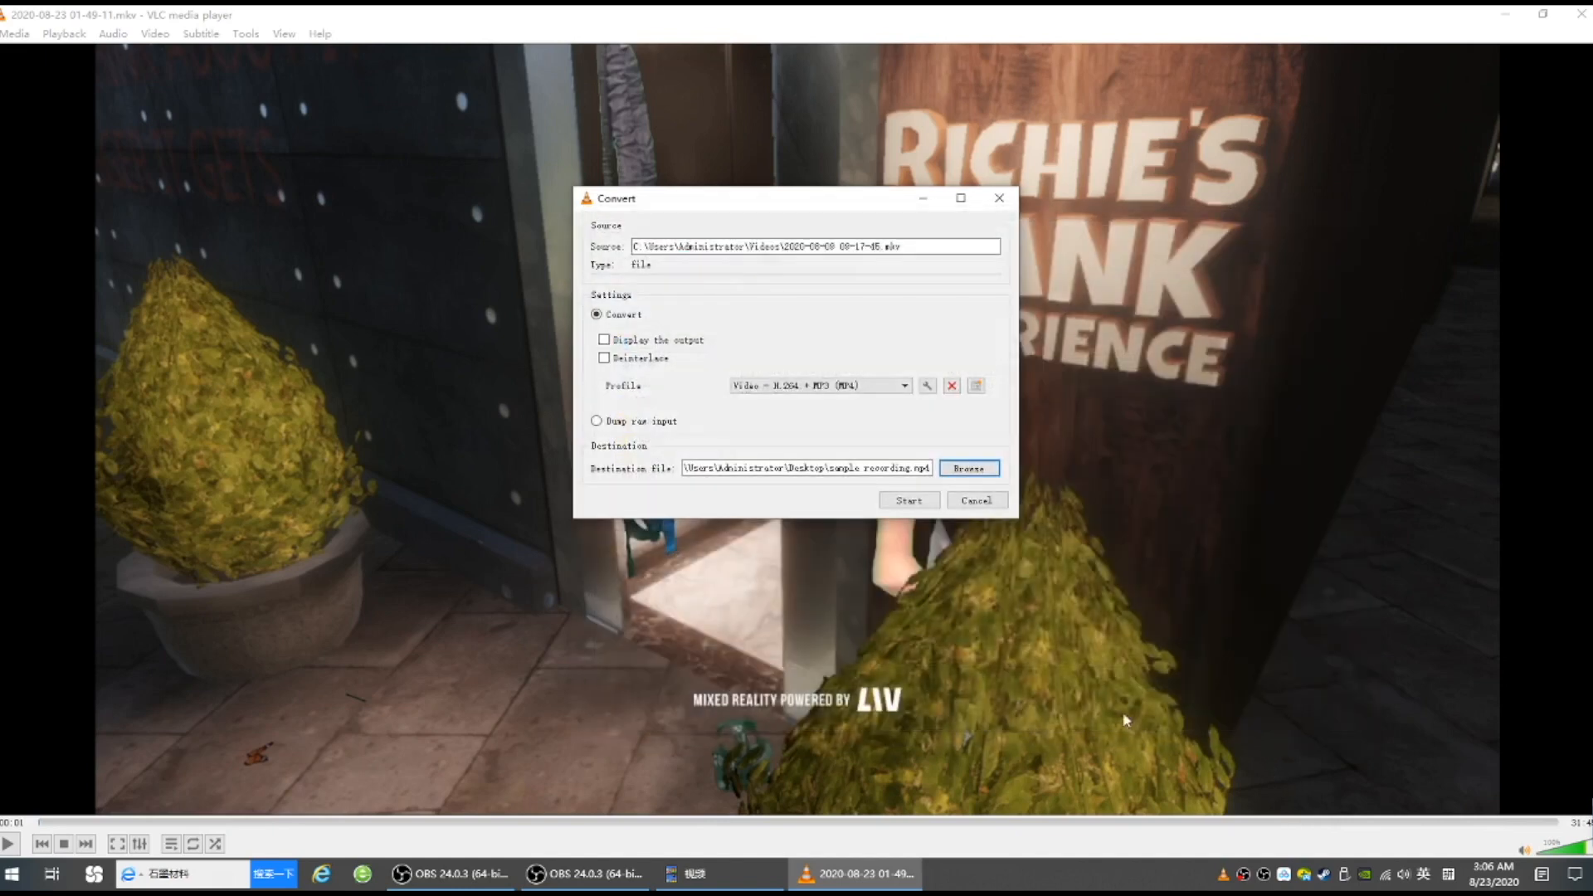
click(925, 504)
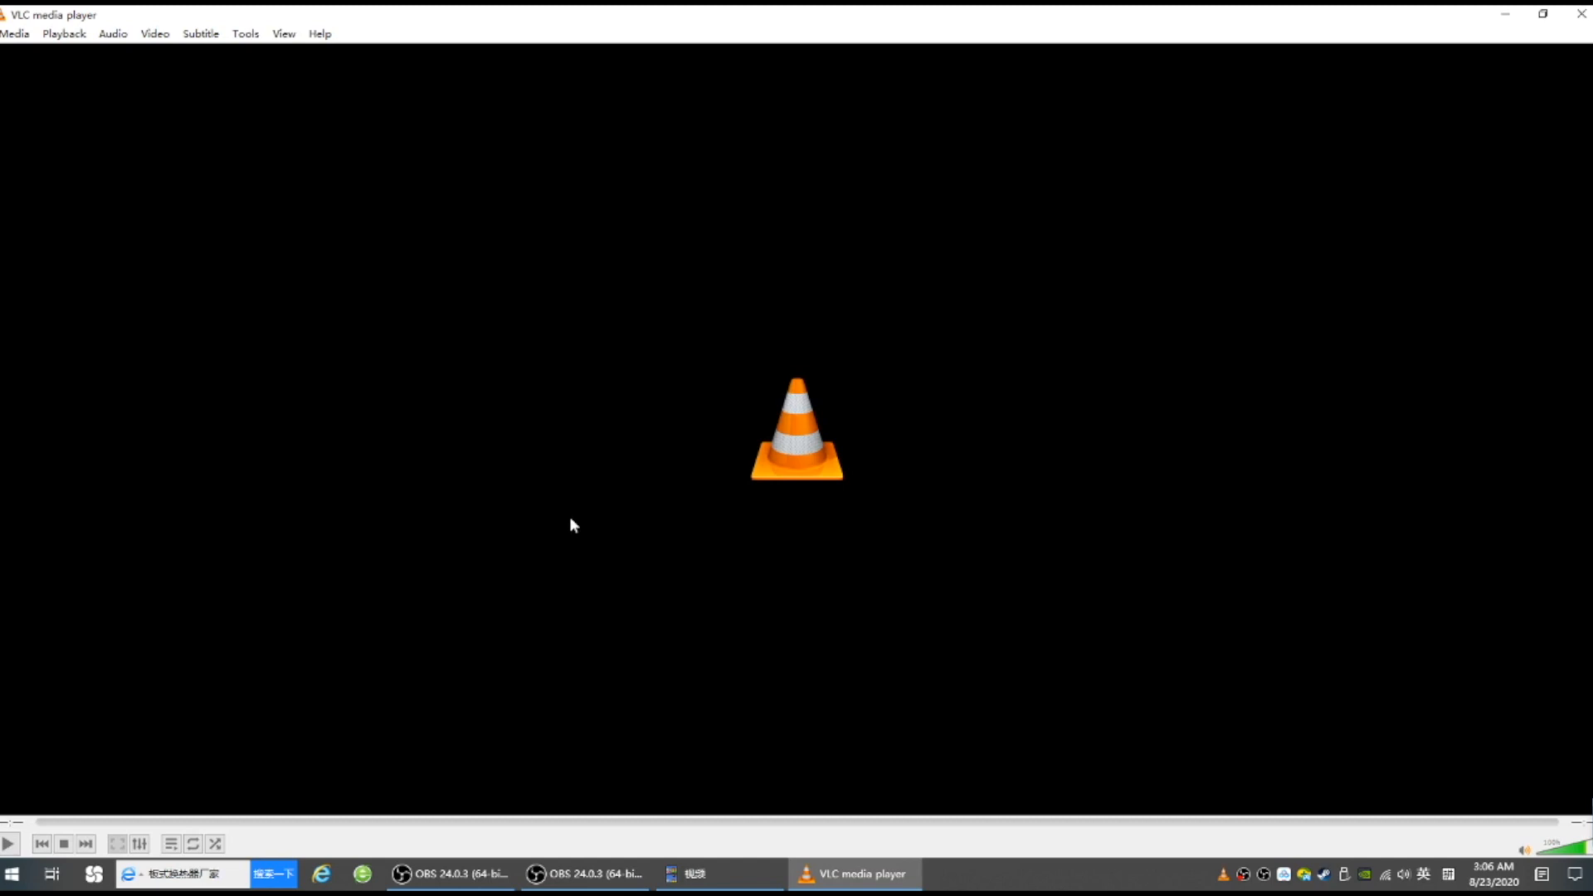
click(20, 36)
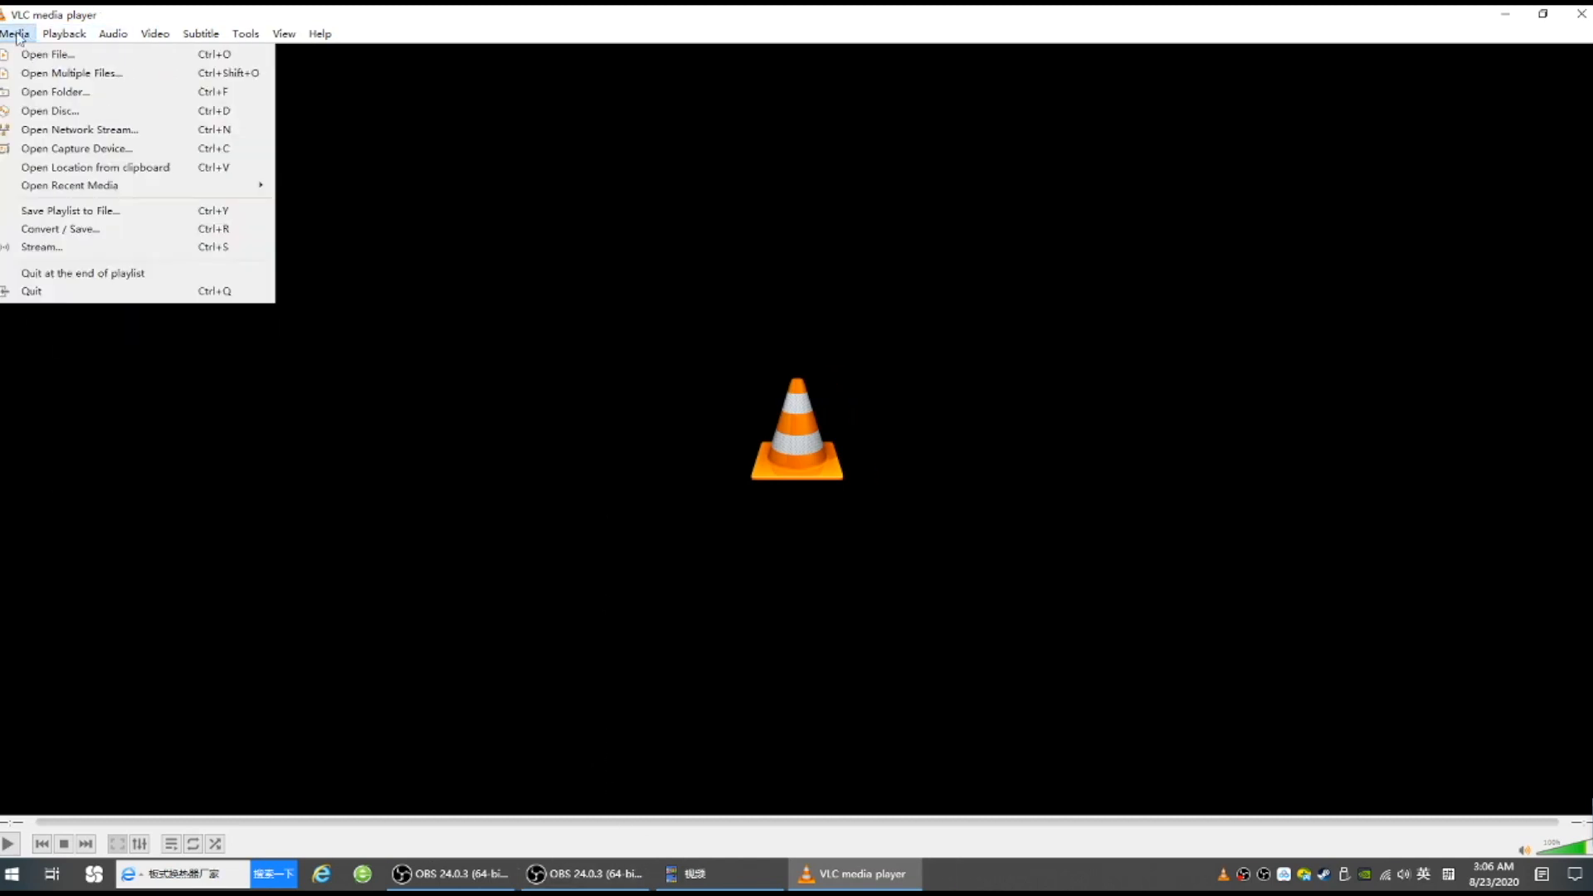
click(58, 231)
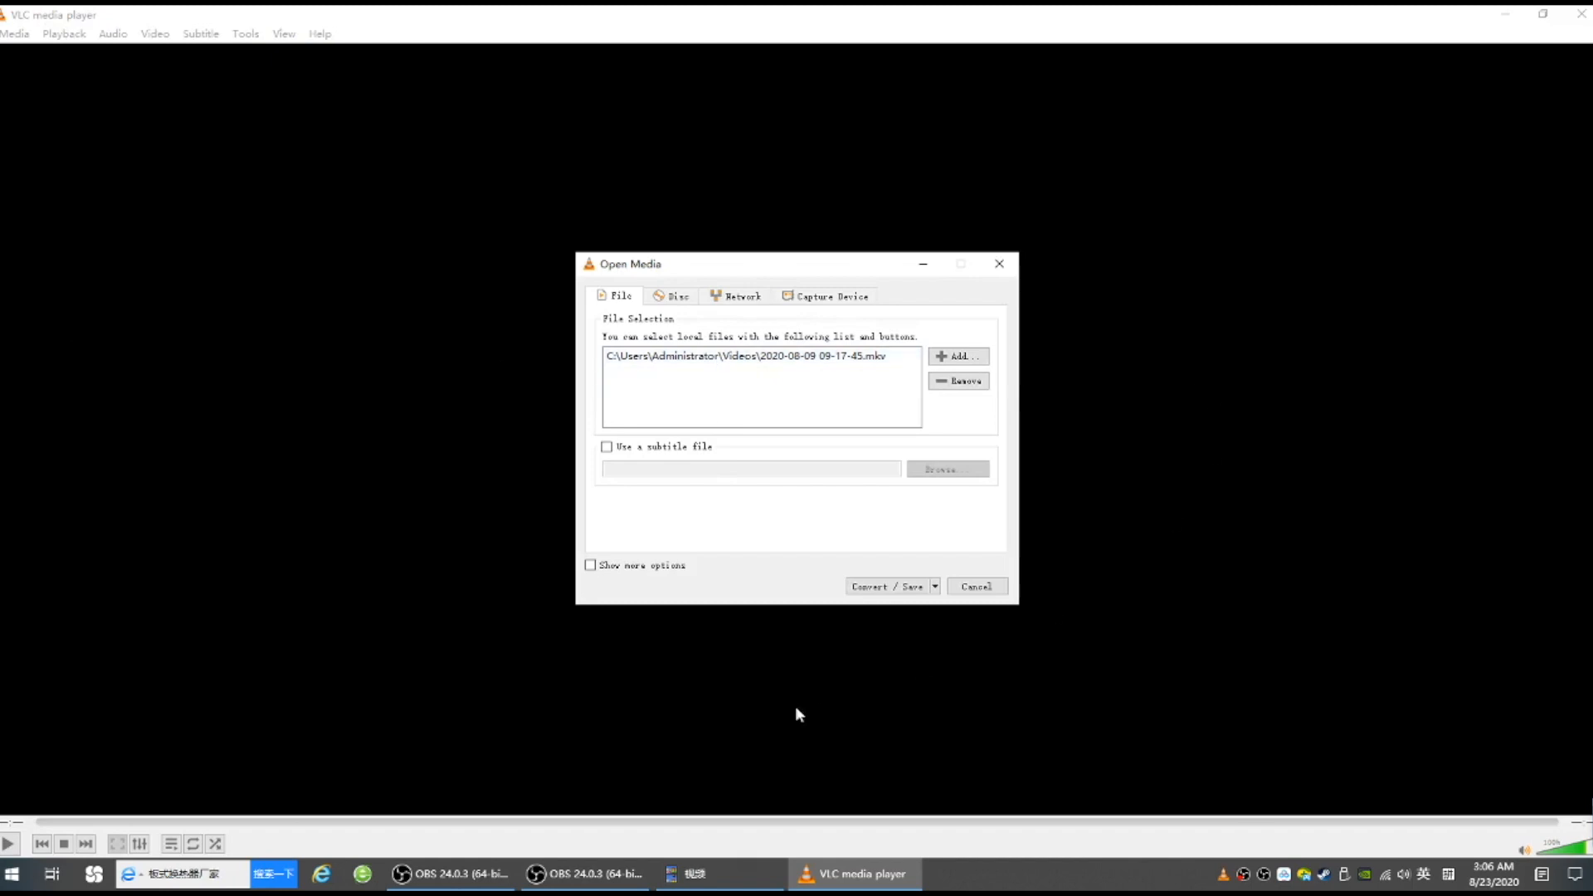
click(891, 589)
click(908, 461)
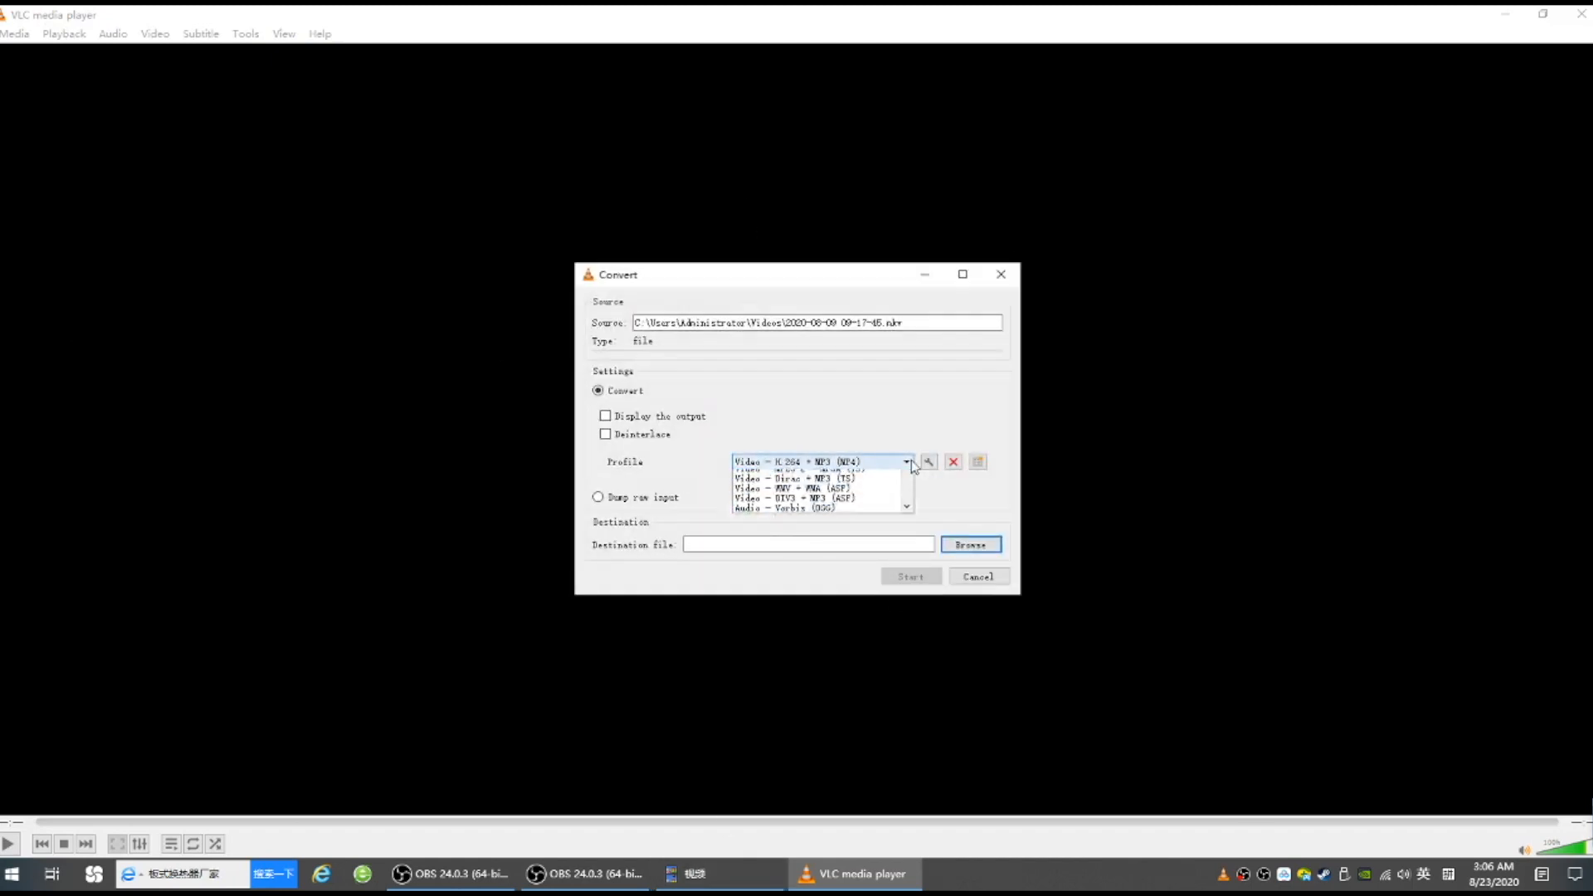
scroll(888, 500, down, 1)
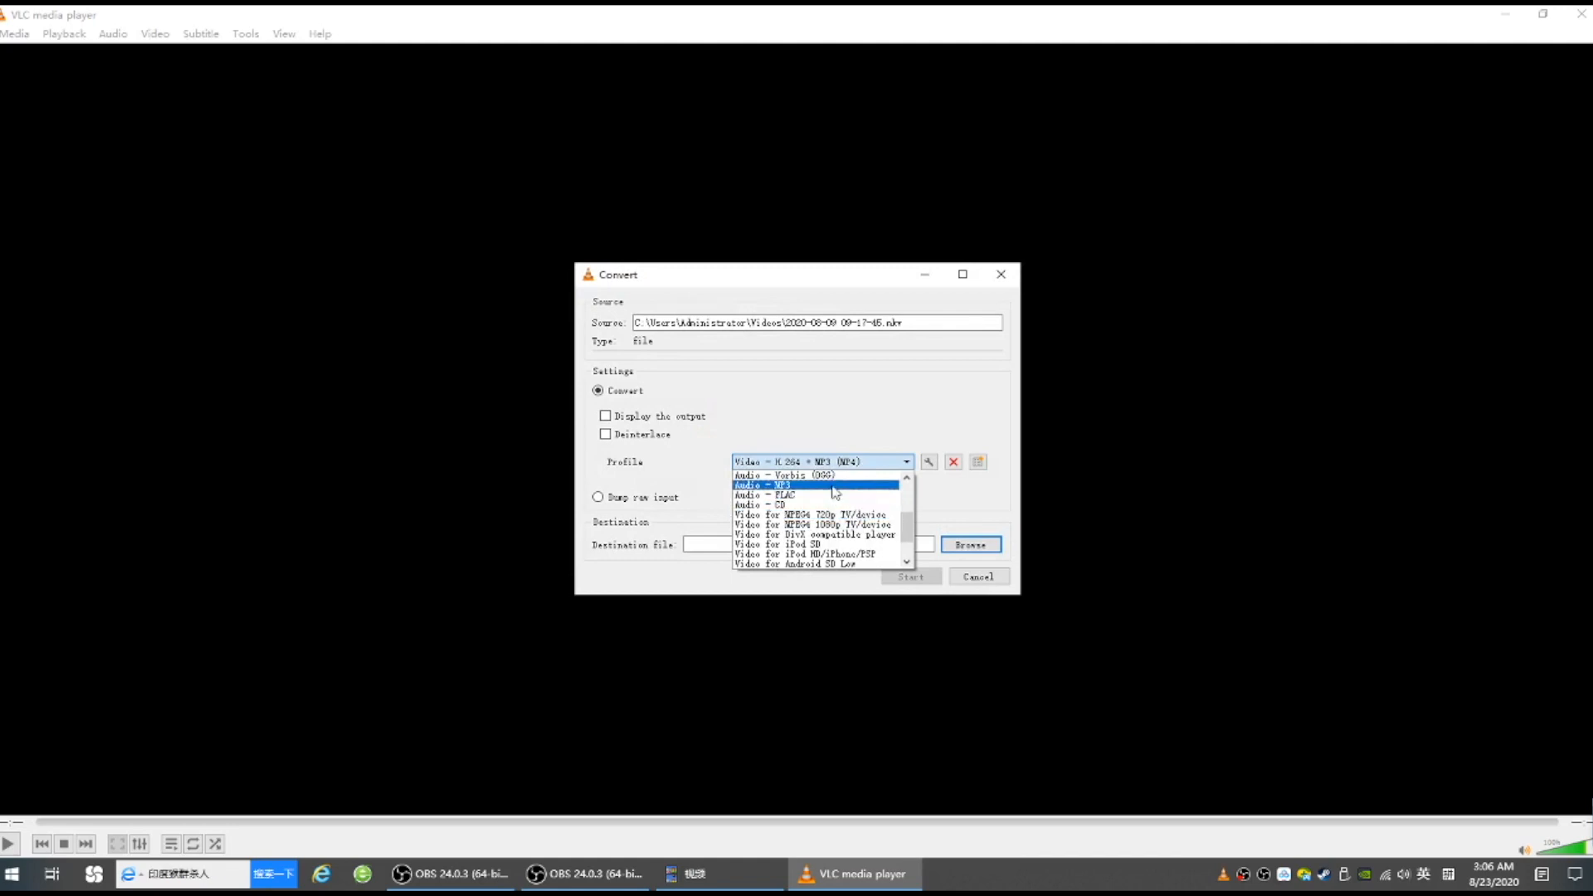
click(851, 552)
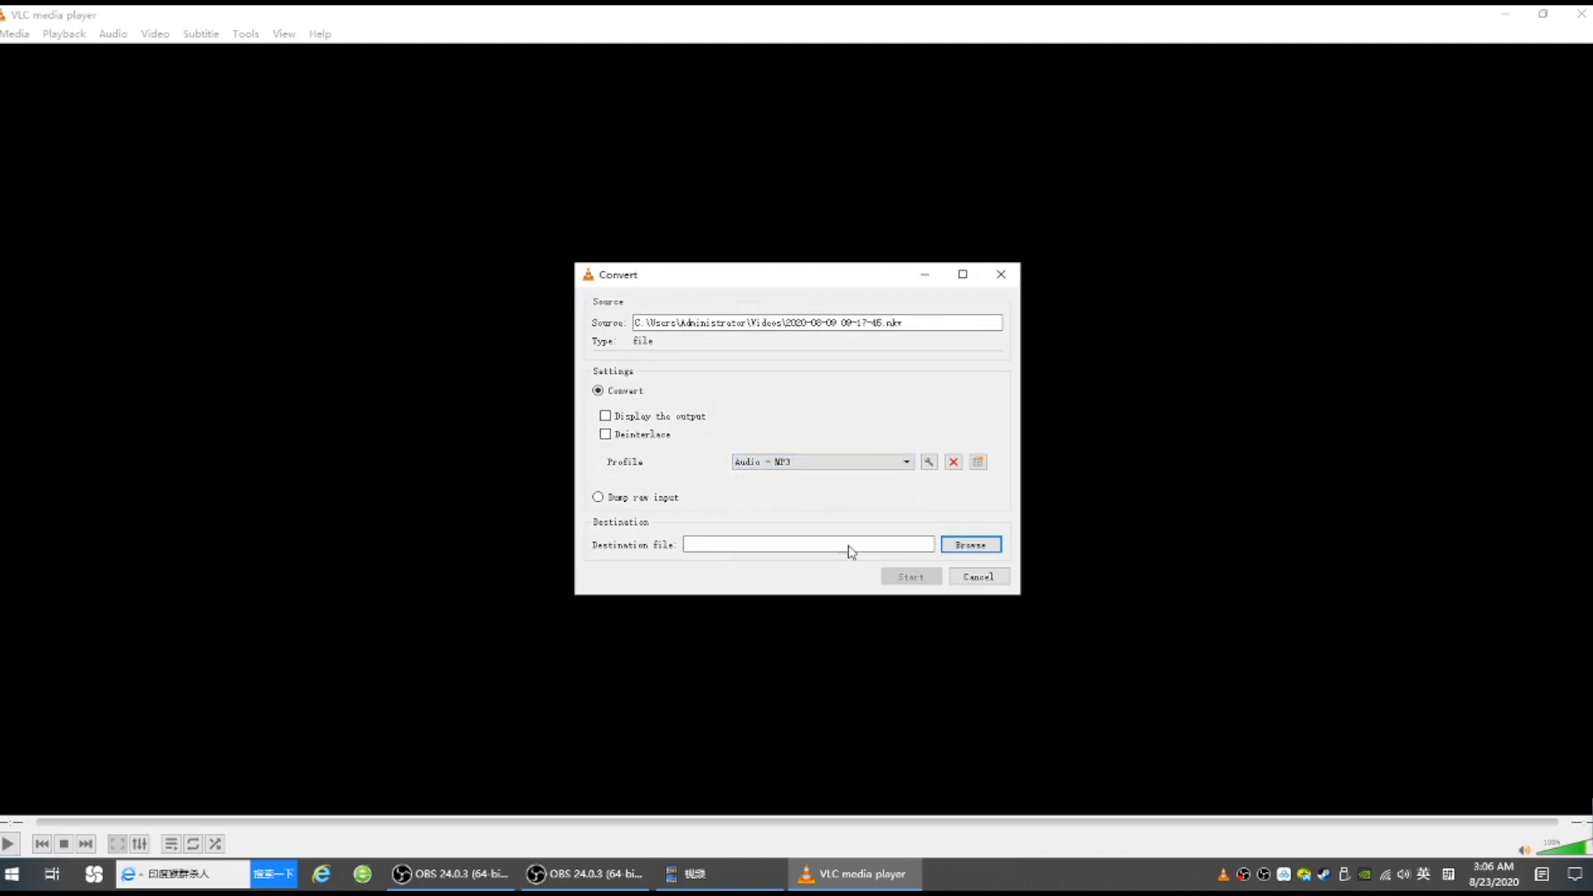
- Set the destination of the MP3 conversion to "sample recording audio" on the Desktop
click(946, 544)
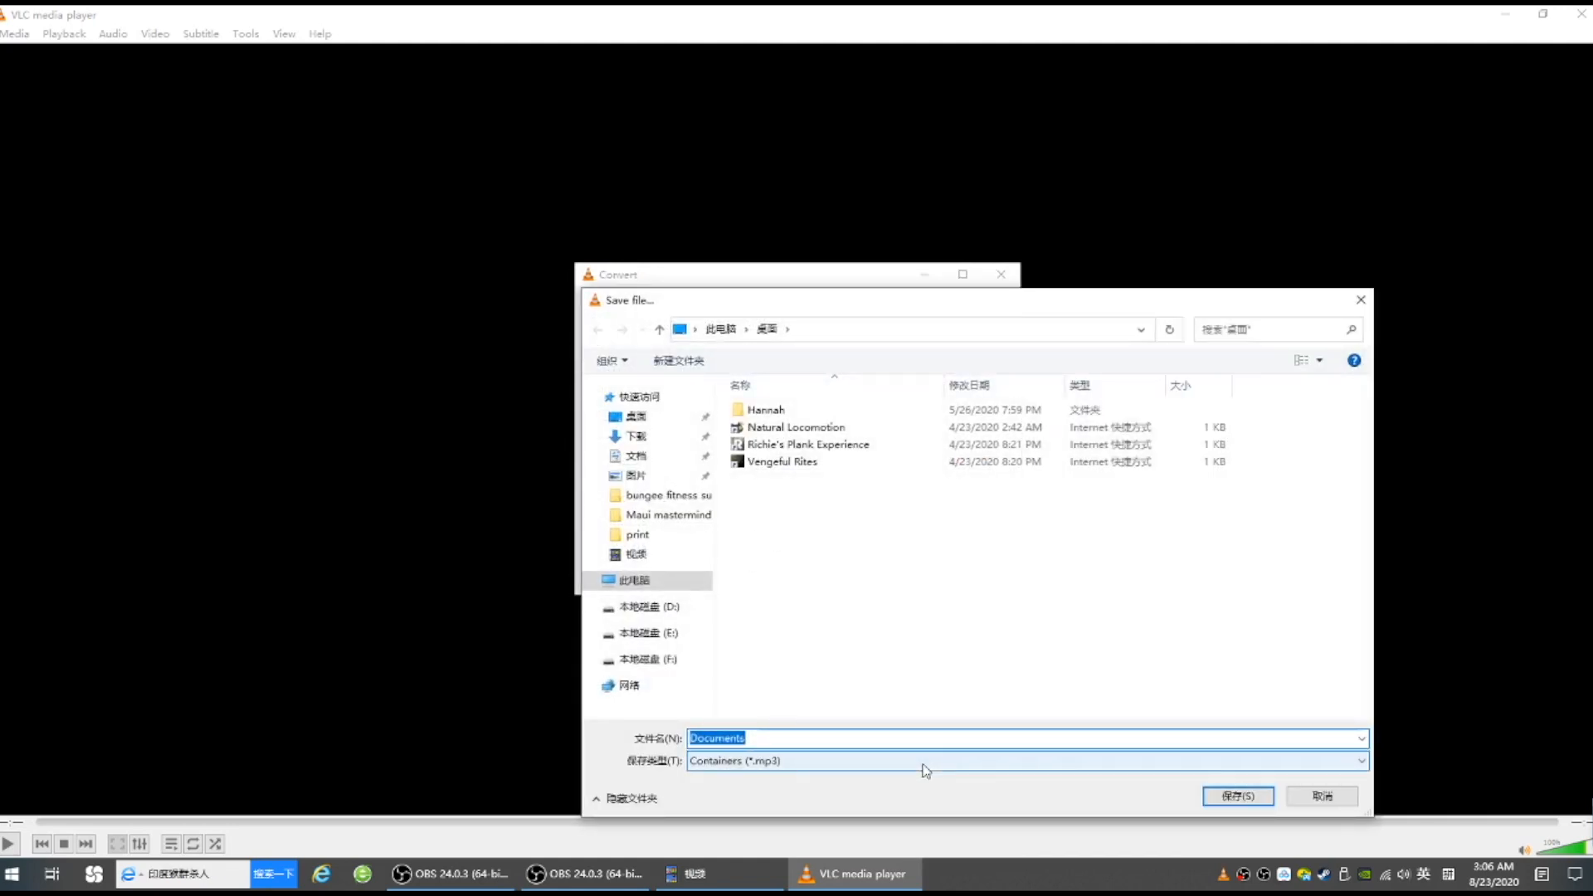
text(sam)
key(Down)
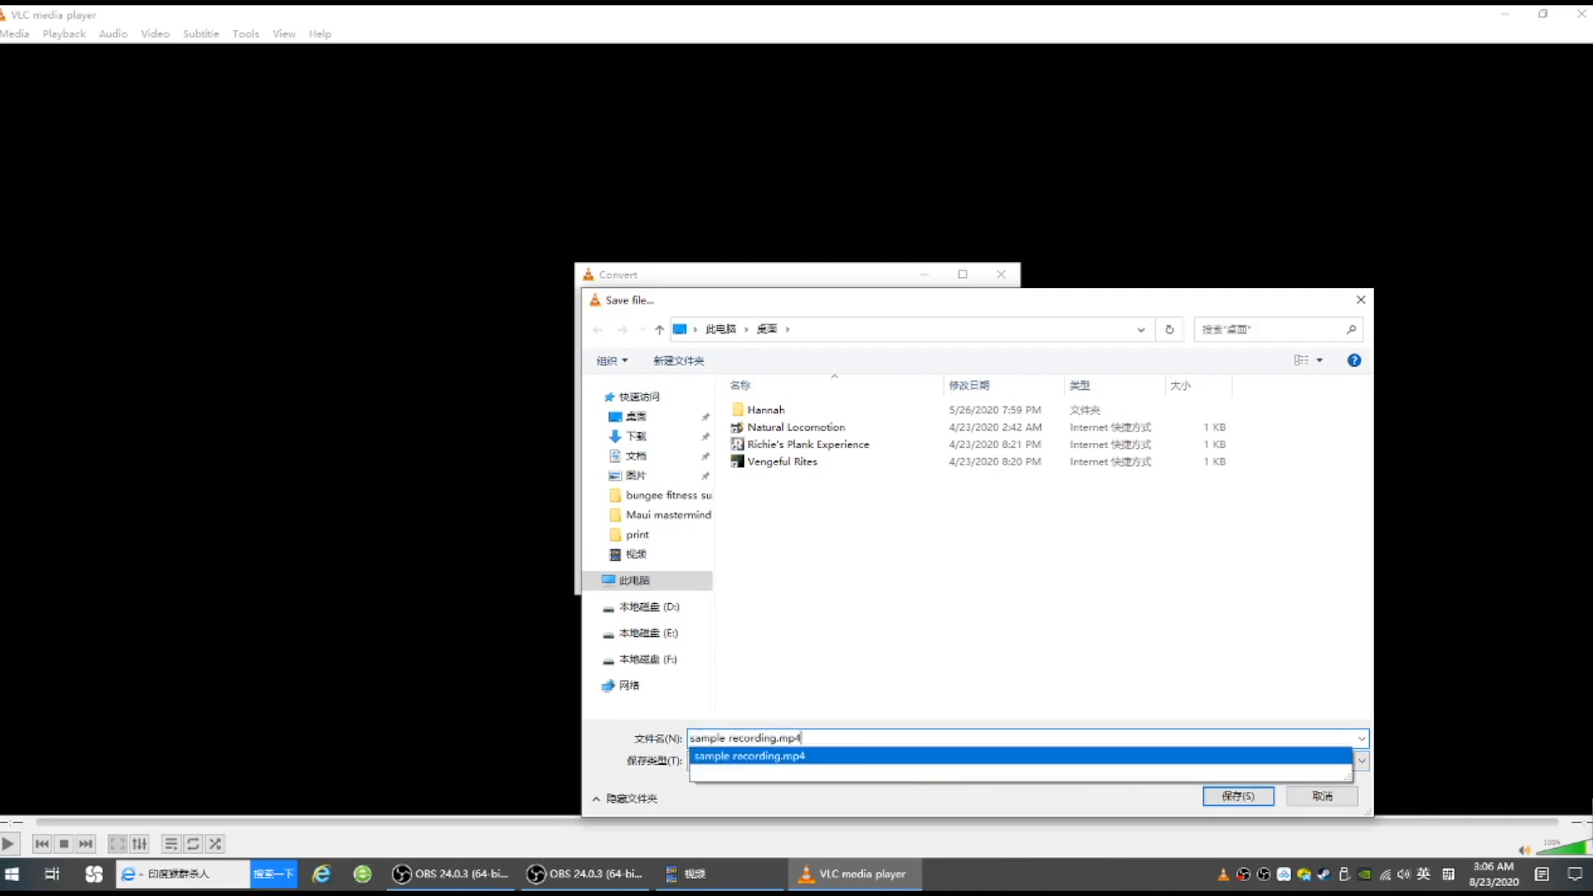
key(BackSpace)
key(BackSpace)
text(adu)
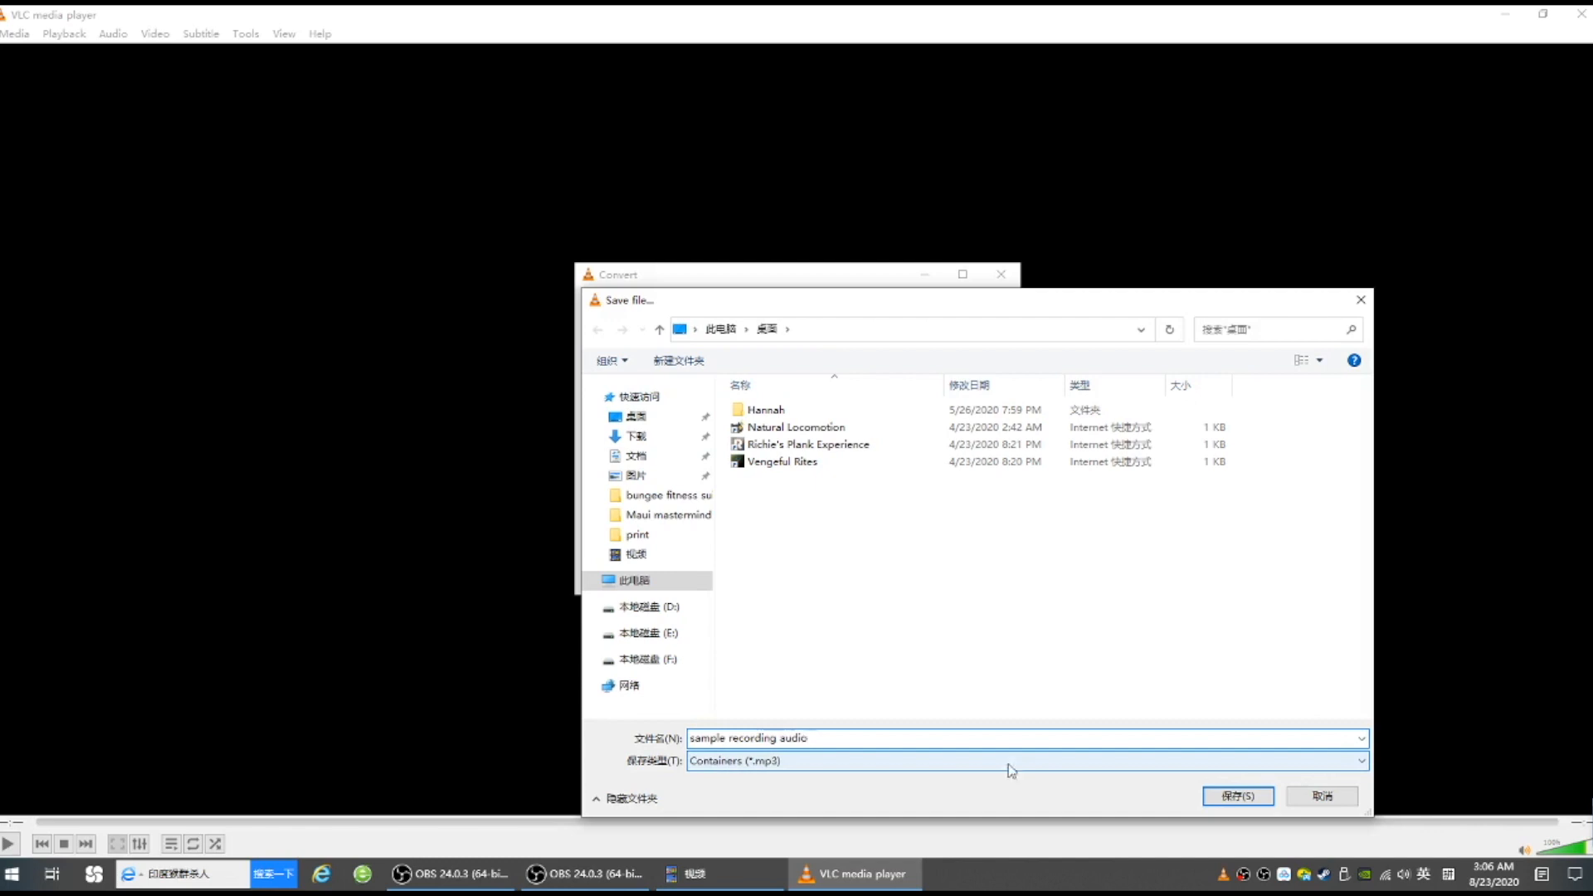
click(1226, 796)
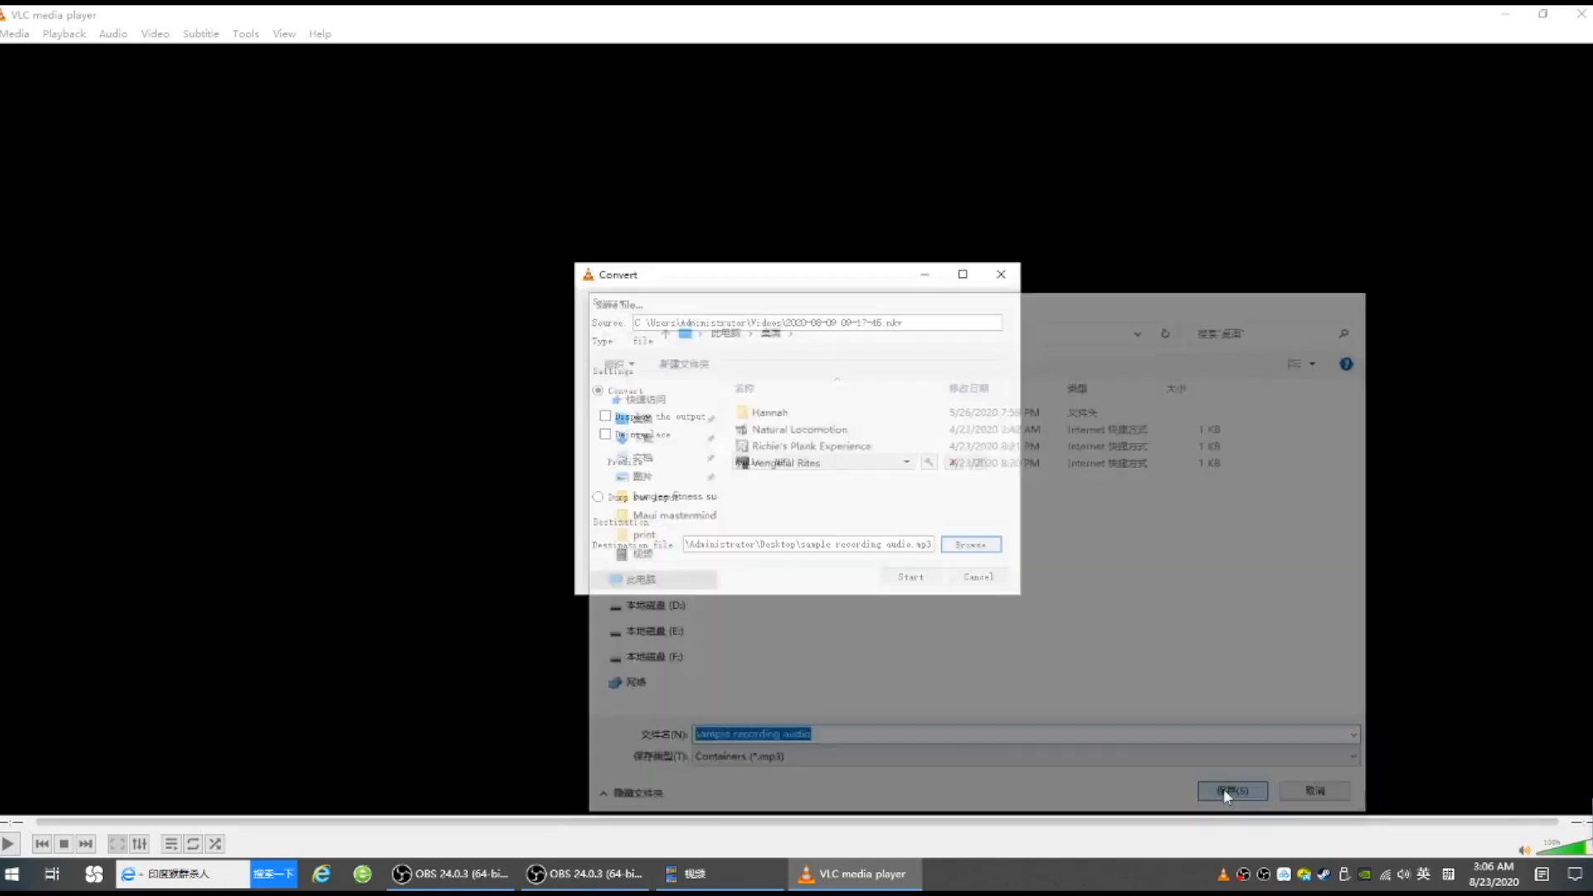
- Start the MP3 conversion, dismiss the overwrite prompt, and minimize the player to check the converted files on the Desktop
click(903, 585)
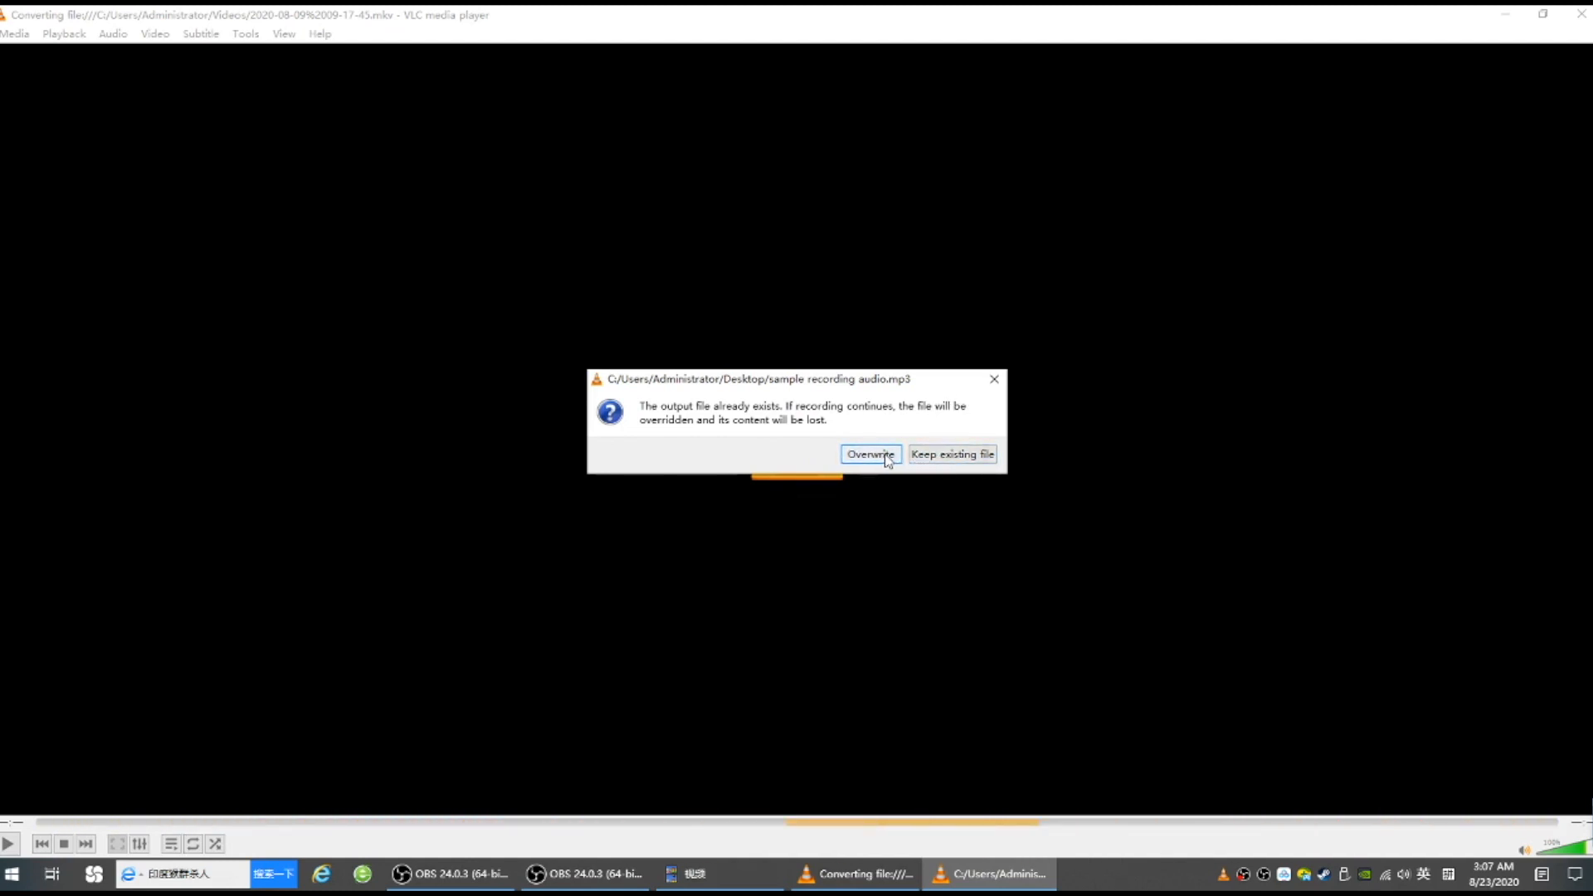
click(994, 378)
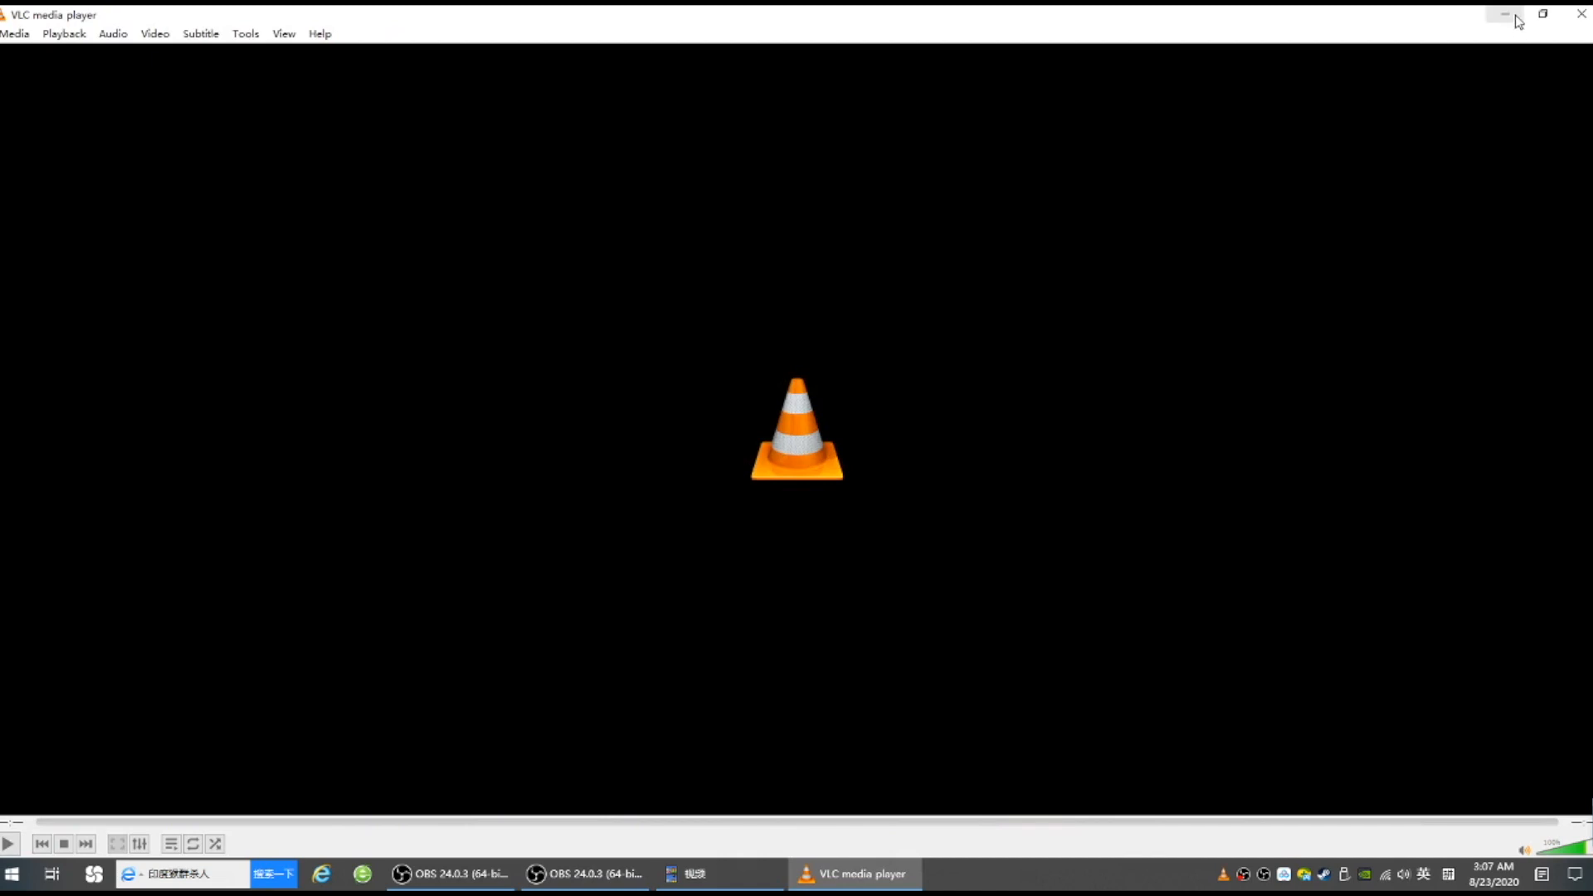
click(1497, 17)
drag(904, 106, 1182, 50)
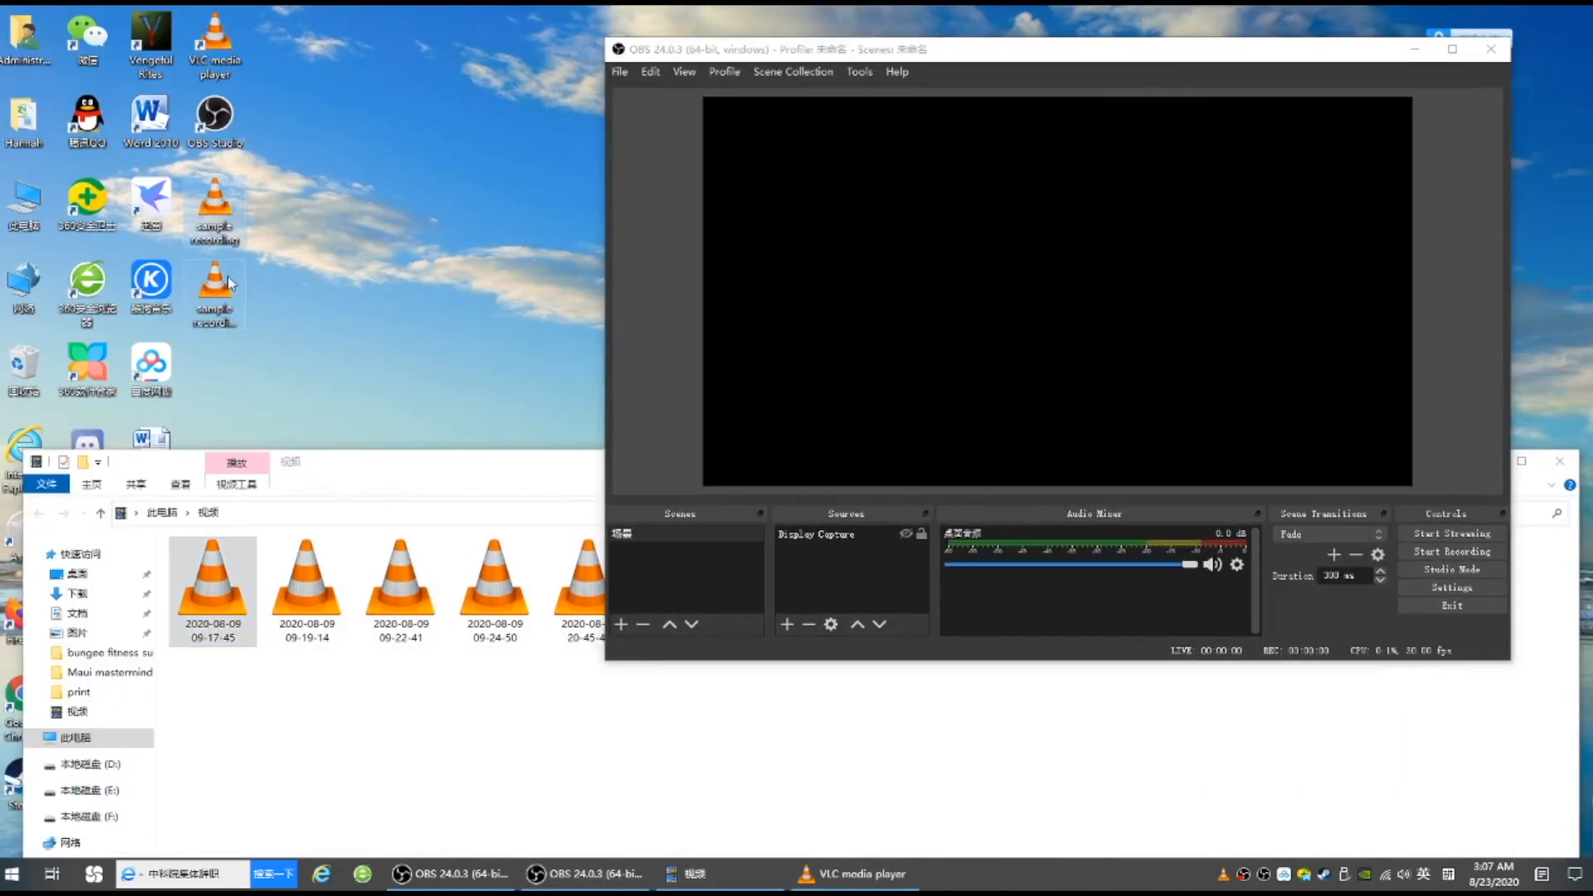
click(200, 307)
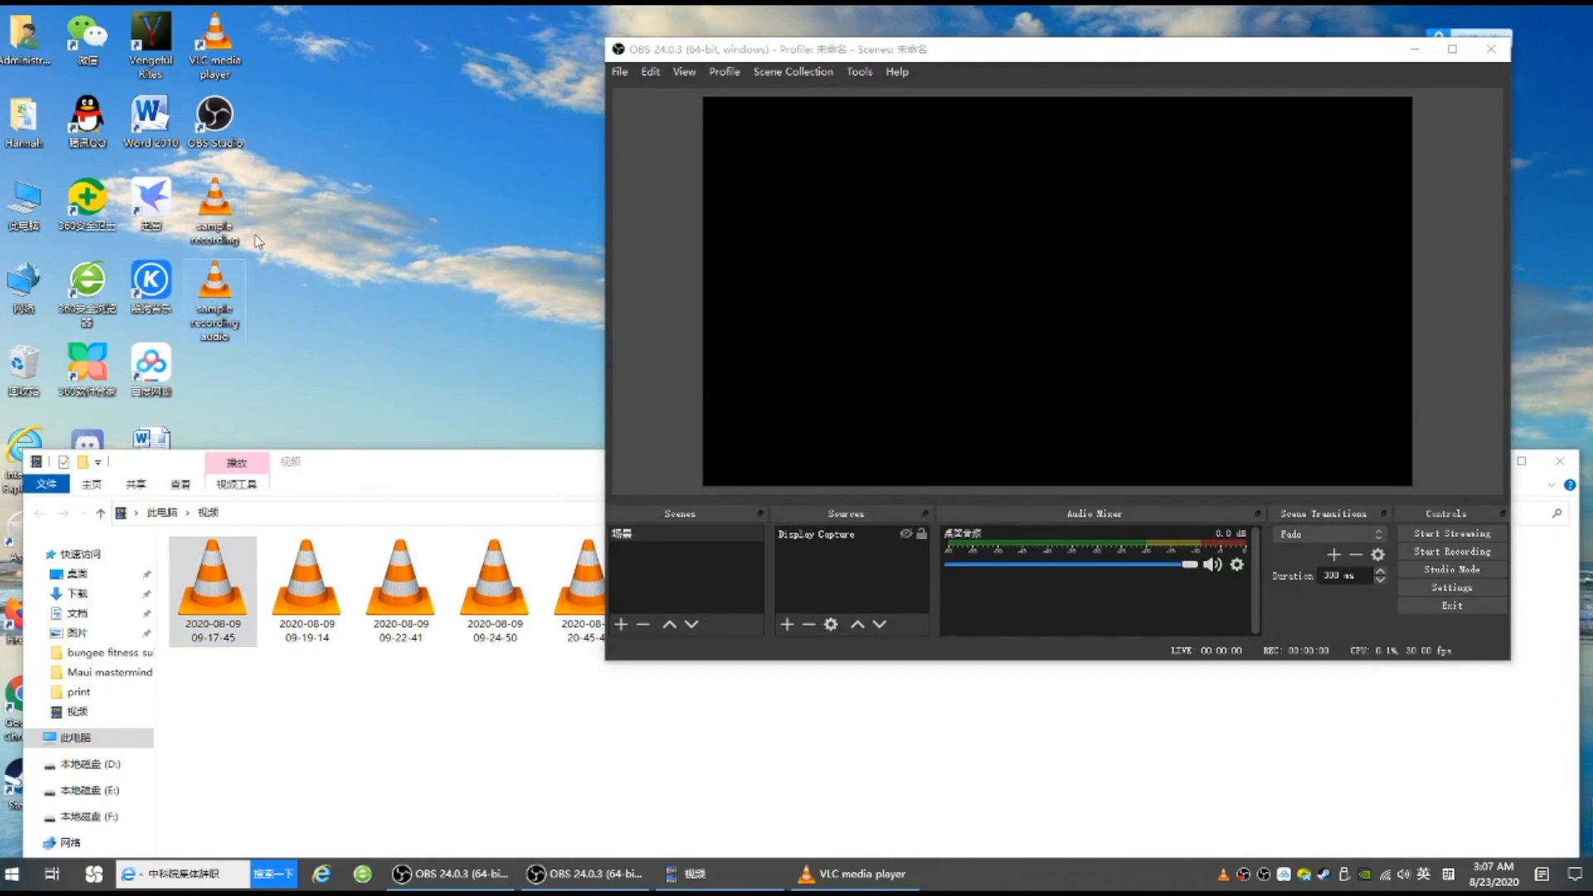
- Close the folder window with the recordings and the OBS window that is not recording
click(422, 469)
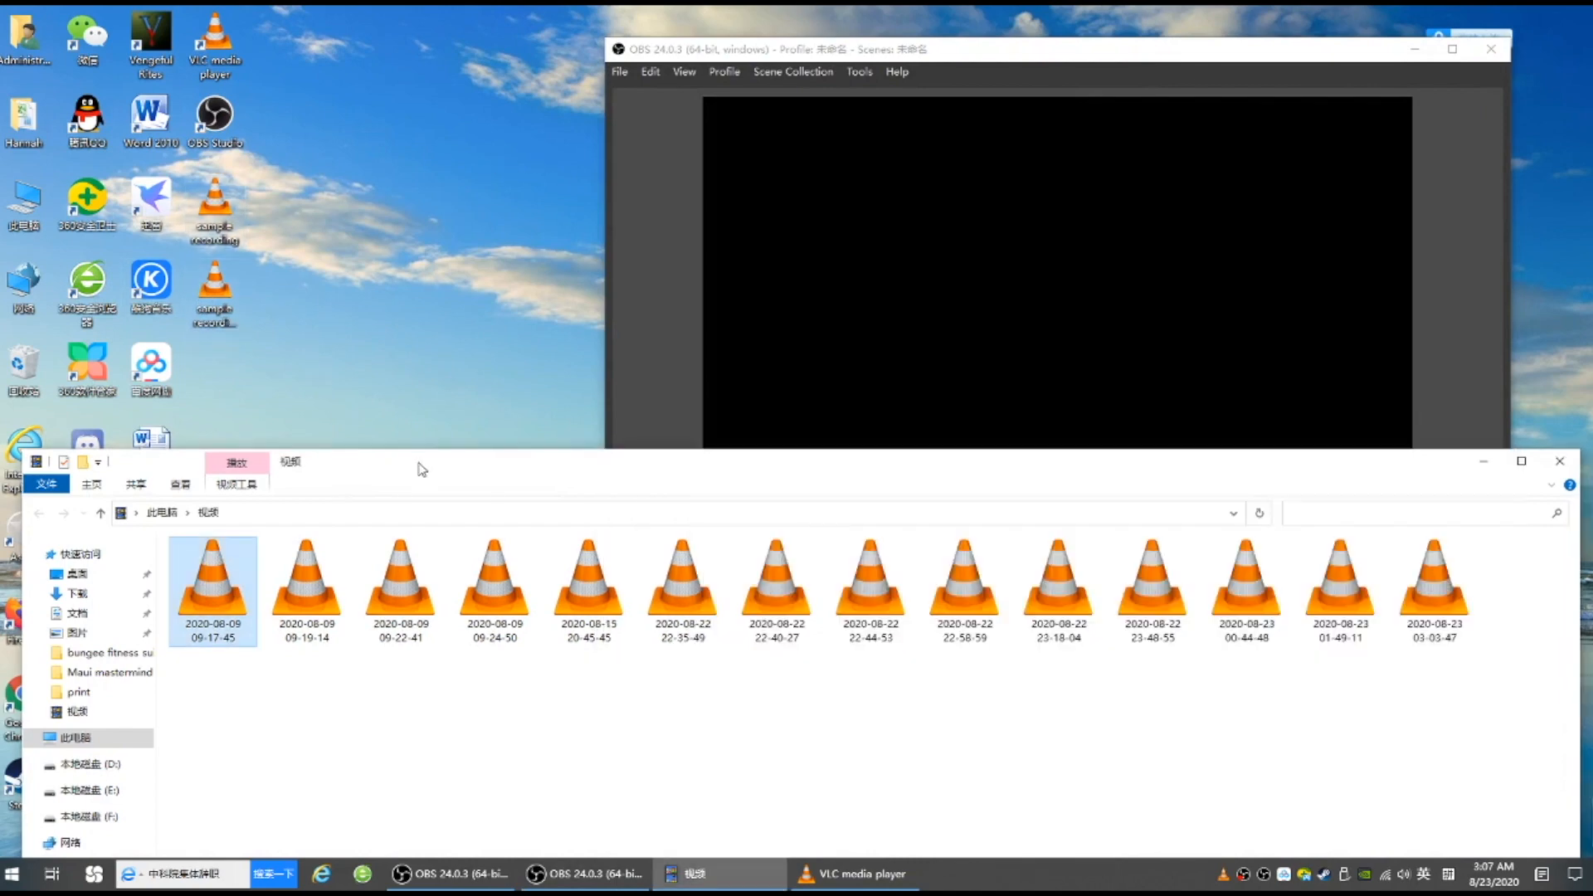
click(1559, 460)
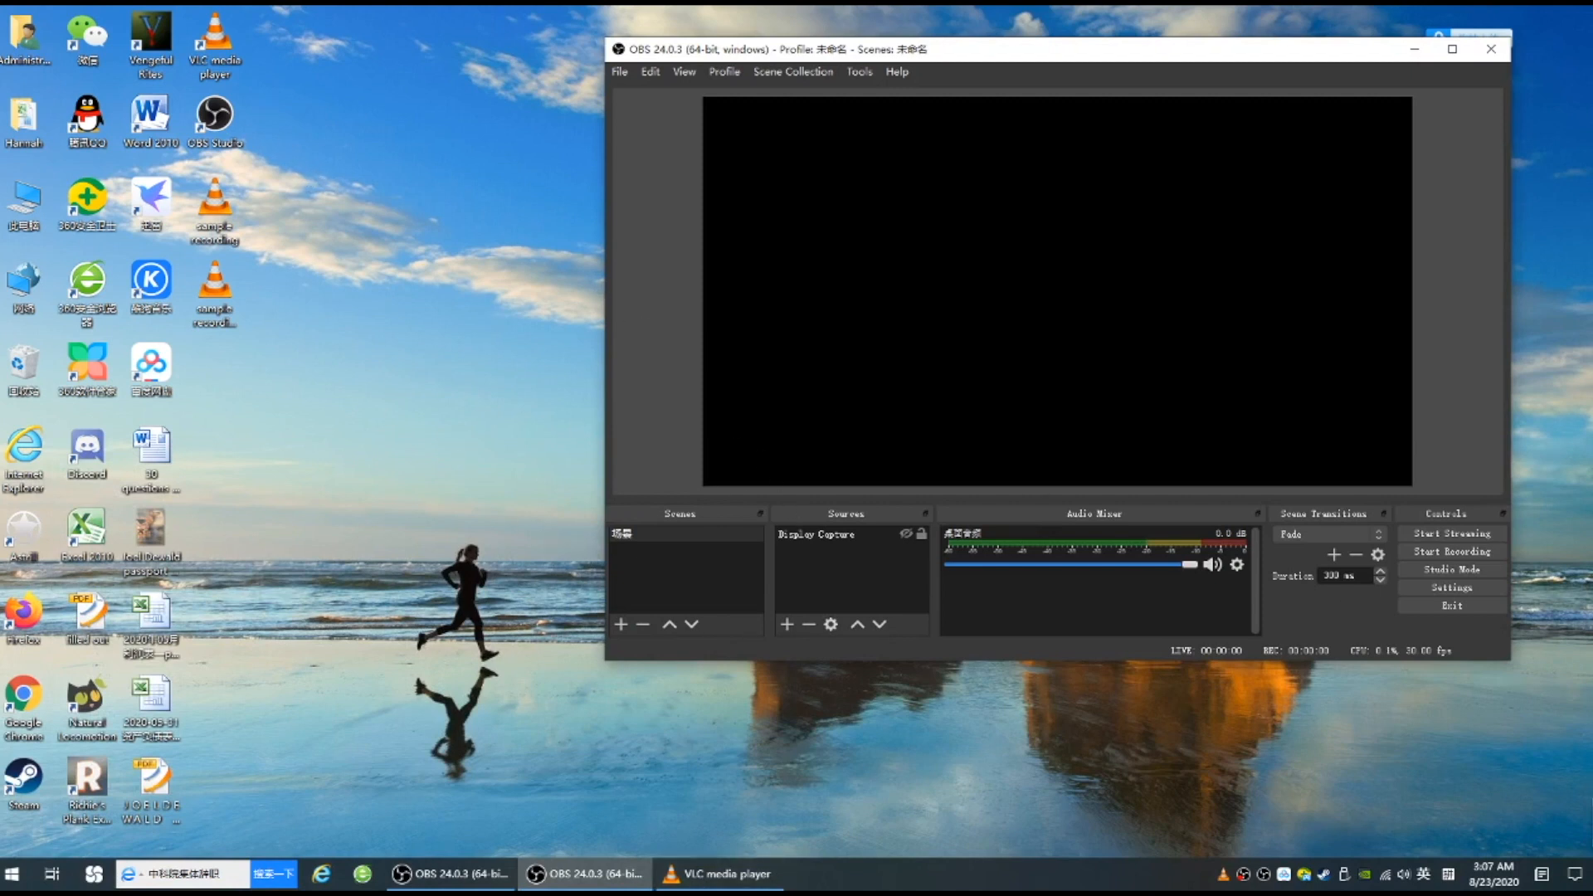
click(1491, 49)
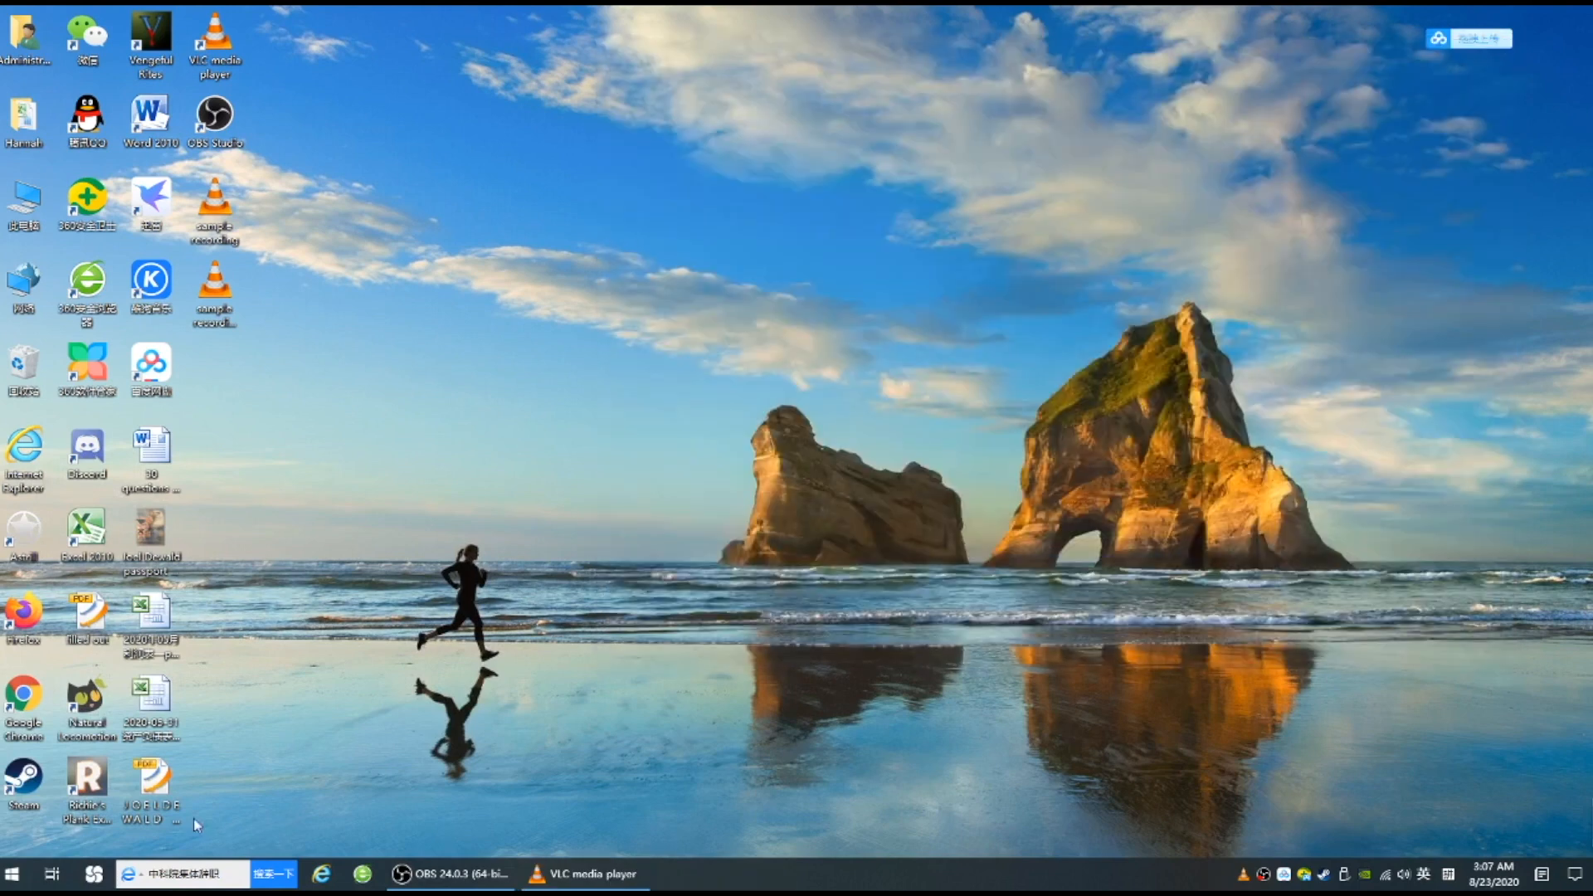
- Bring up the remaining OBS window and stop its screen recording
mouse_move(574, 881)
mouse_move(458, 883)
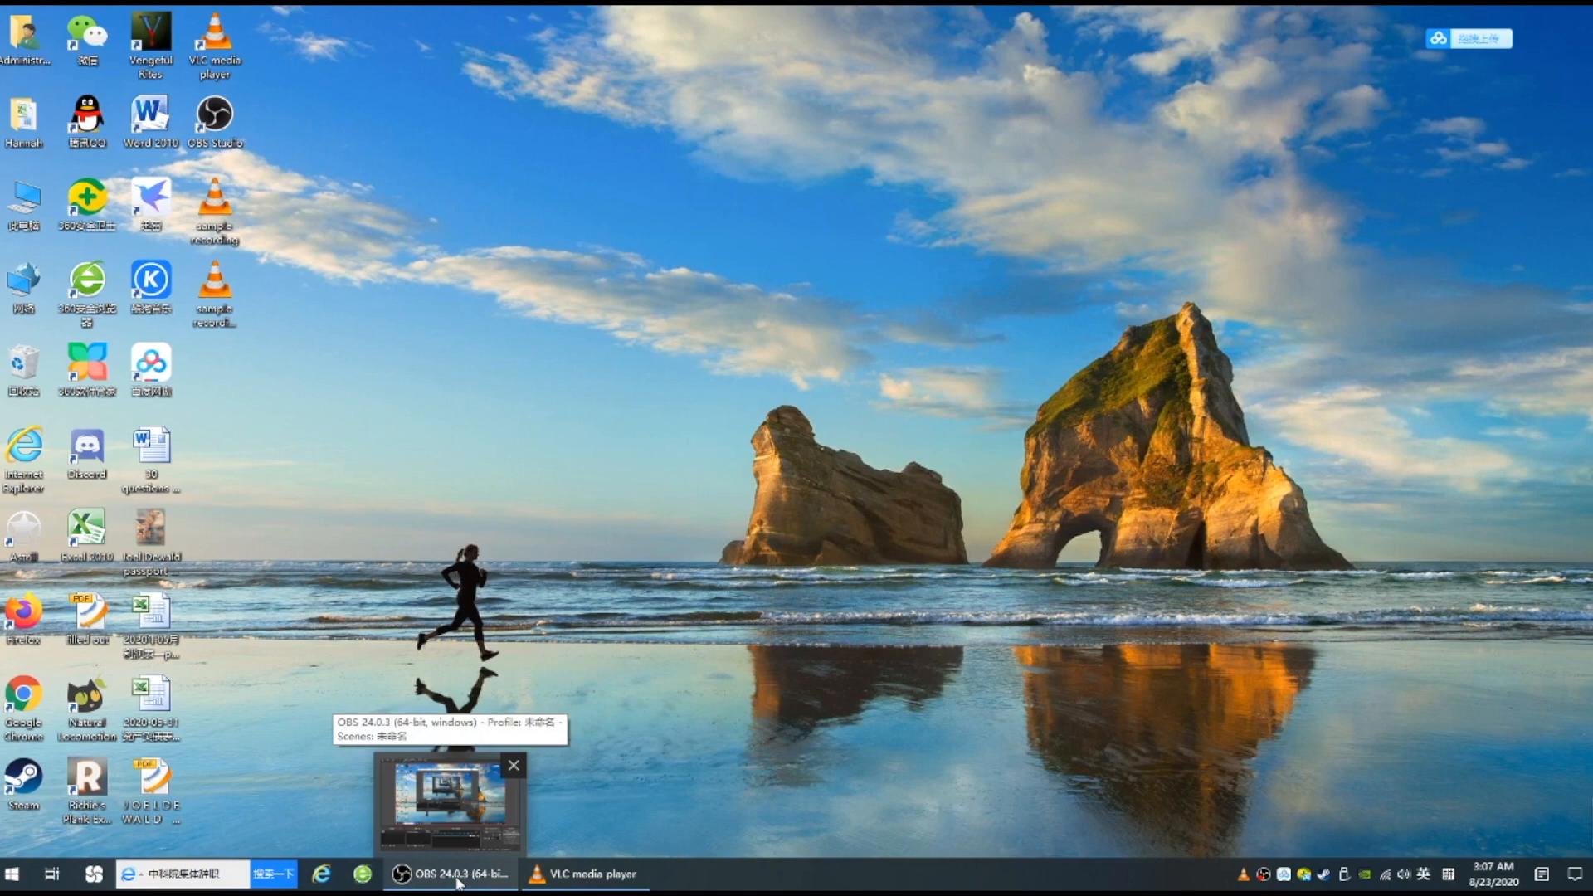
click(469, 802)
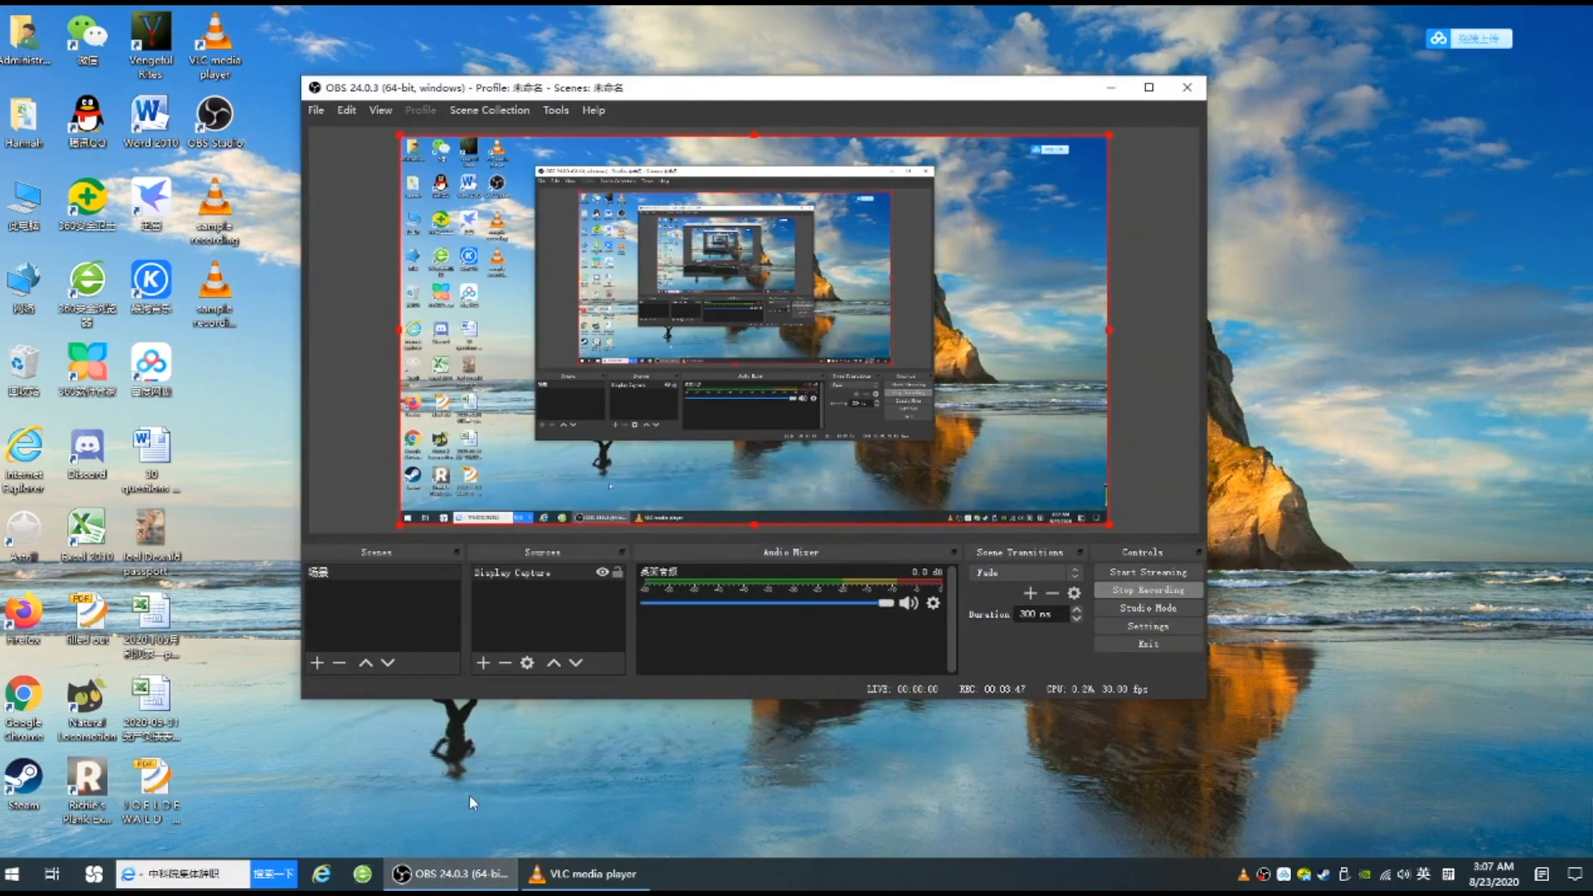
click(1148, 589)
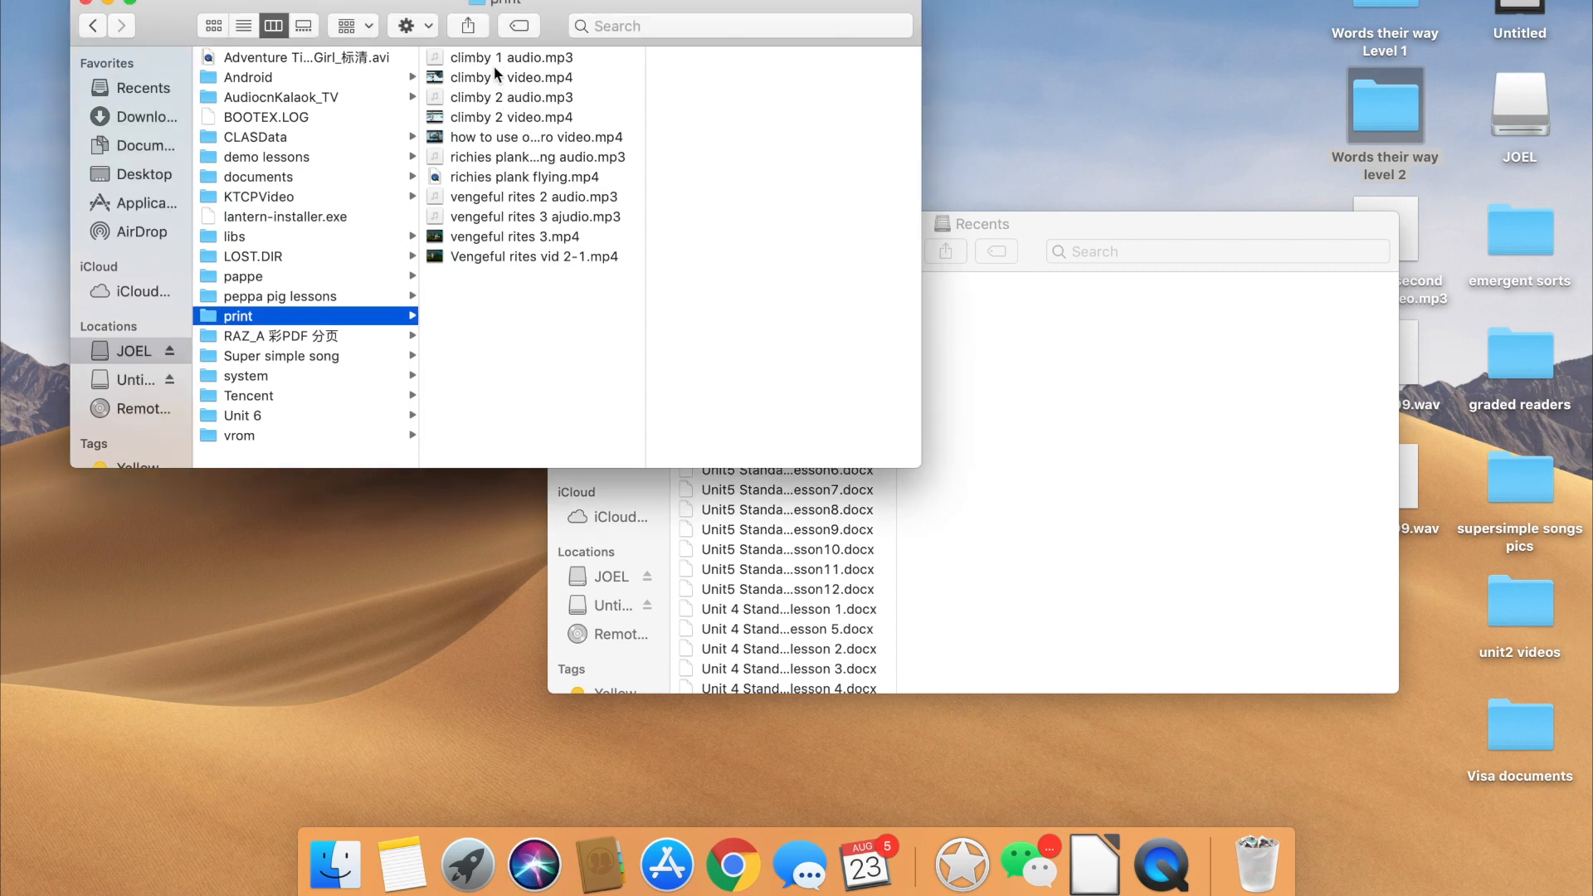
- Copy all audio and video files from the print folder into Virtual reality > Gameplay on the Untitled drive
click(493, 63)
drag(528, 265, 524, 66)
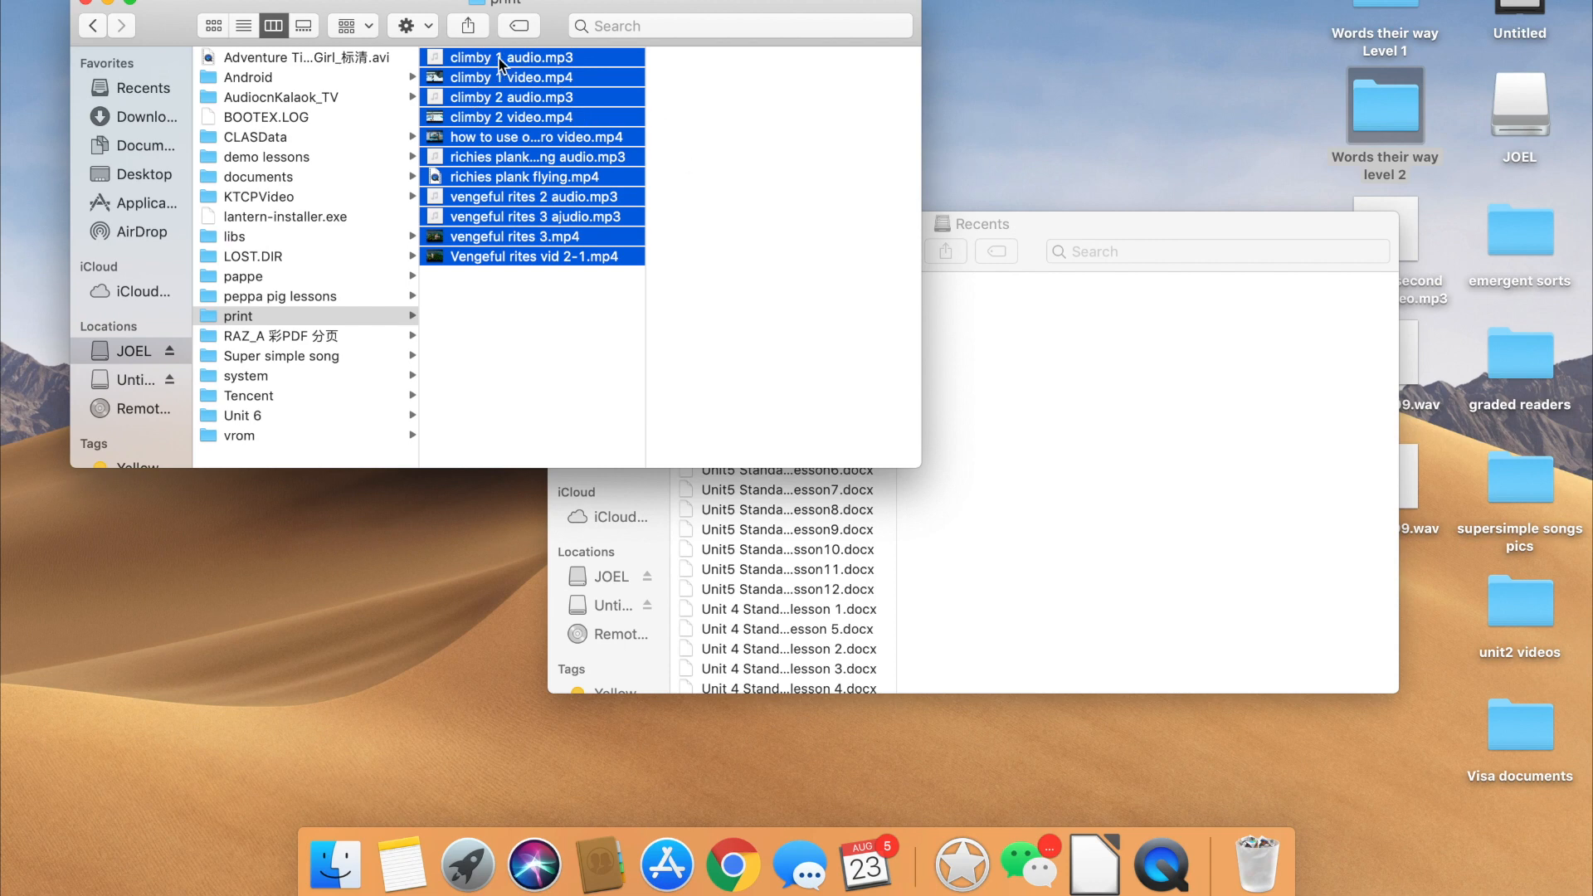
click(1114, 242)
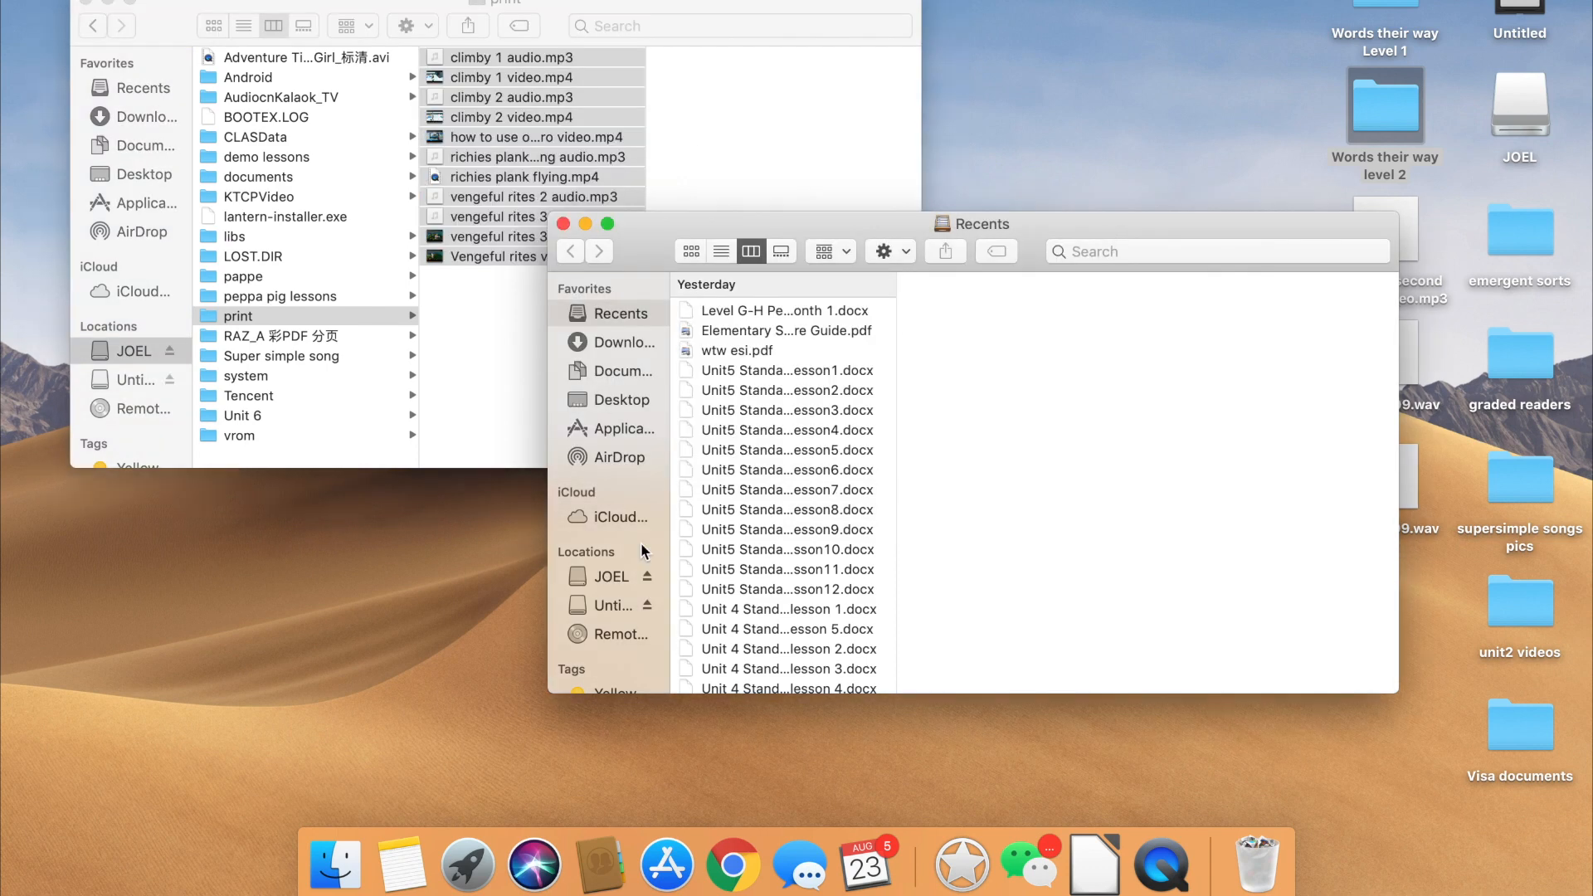
click(601, 603)
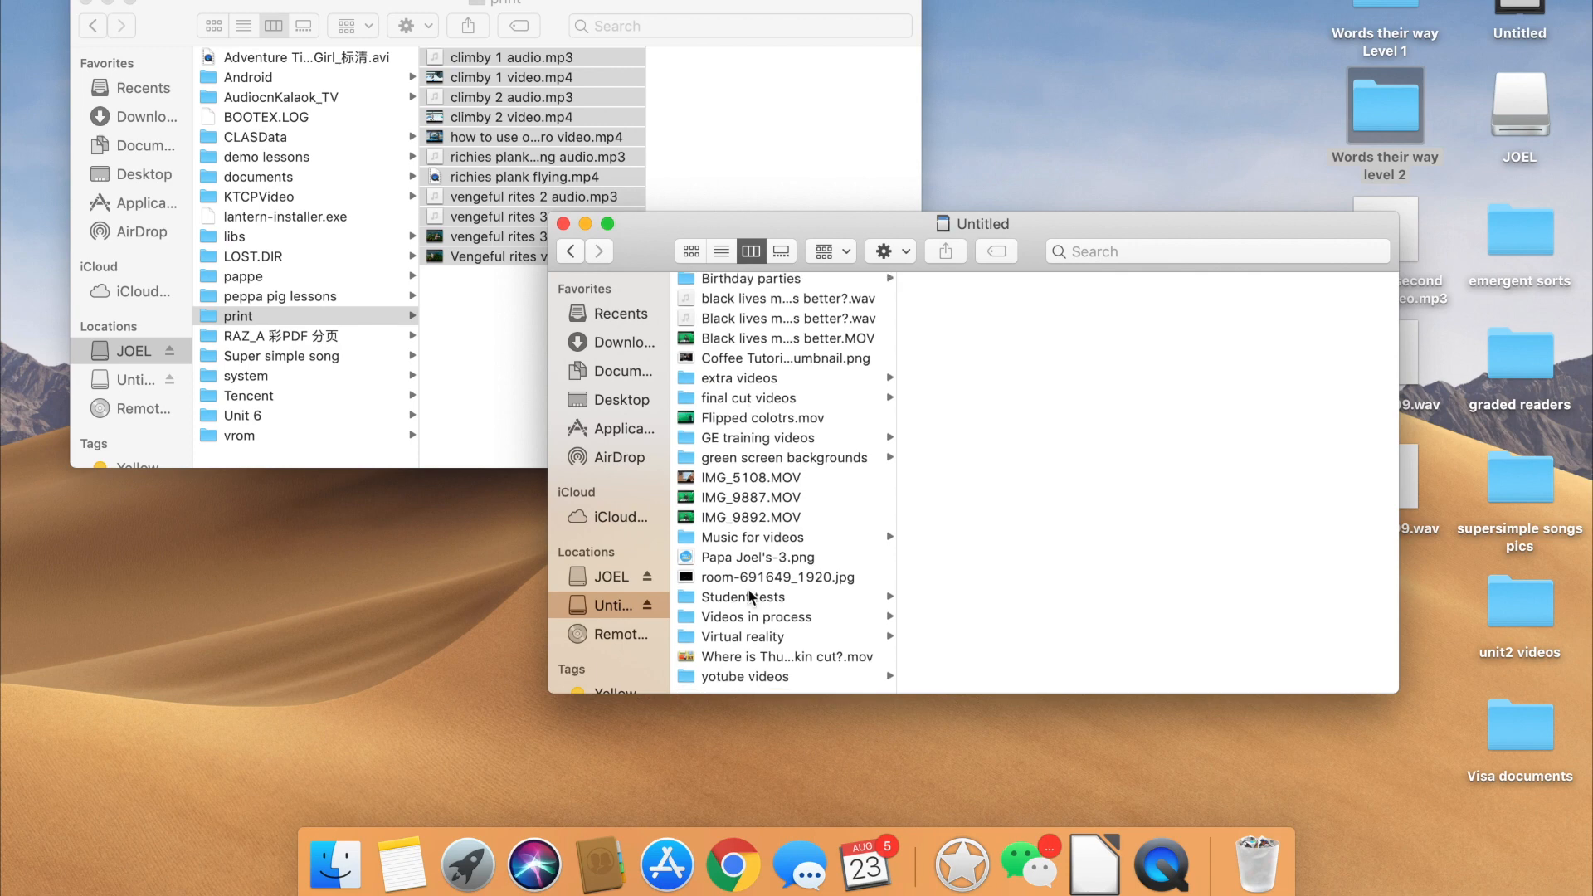
click(738, 643)
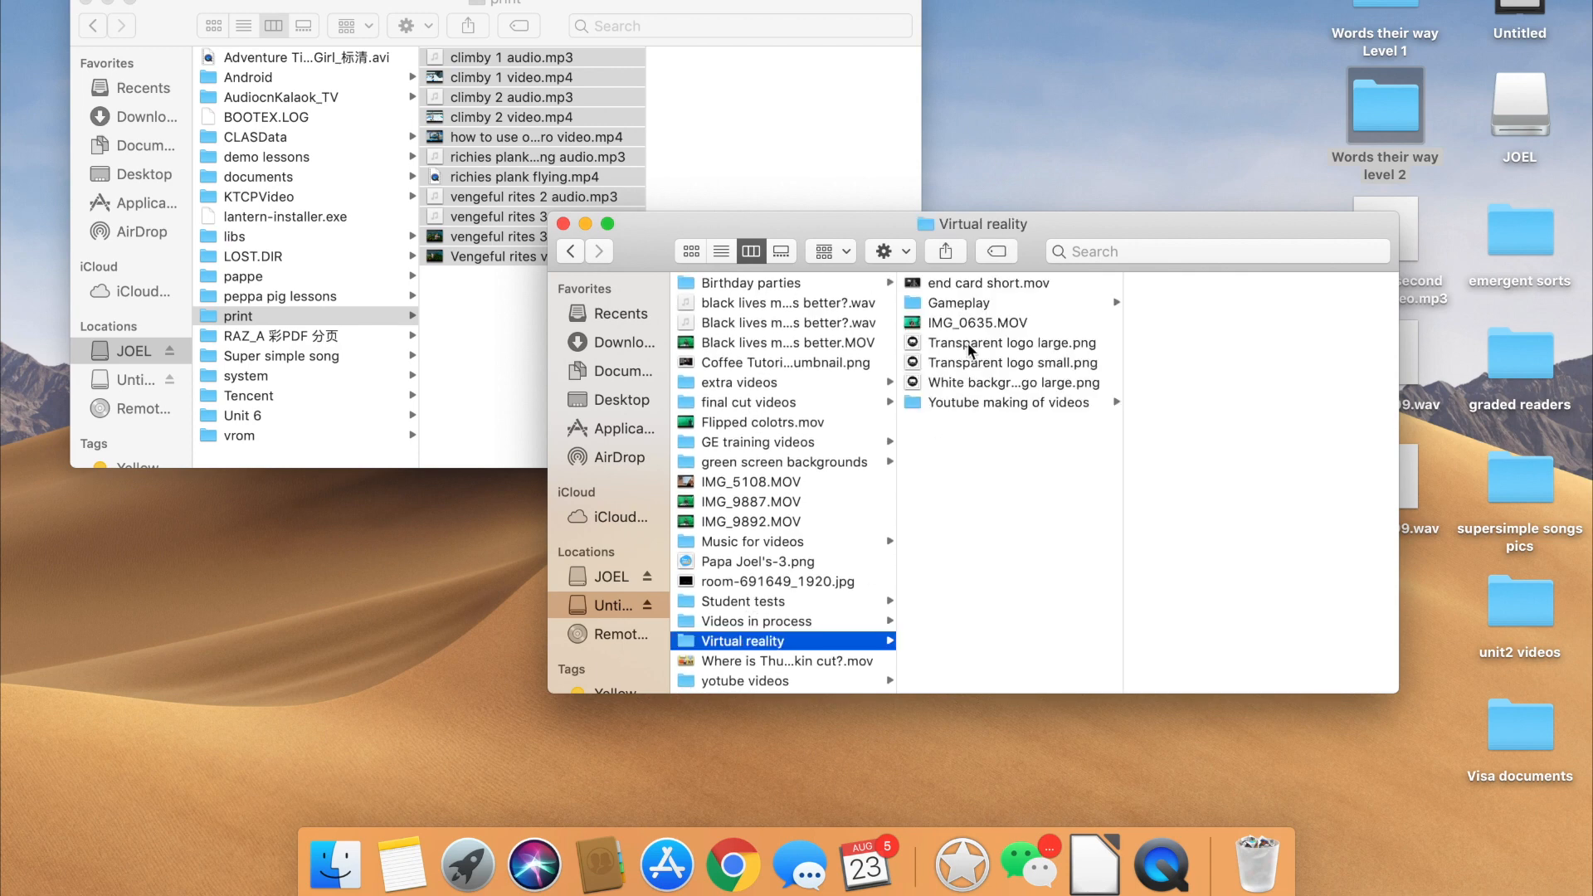
click(963, 305)
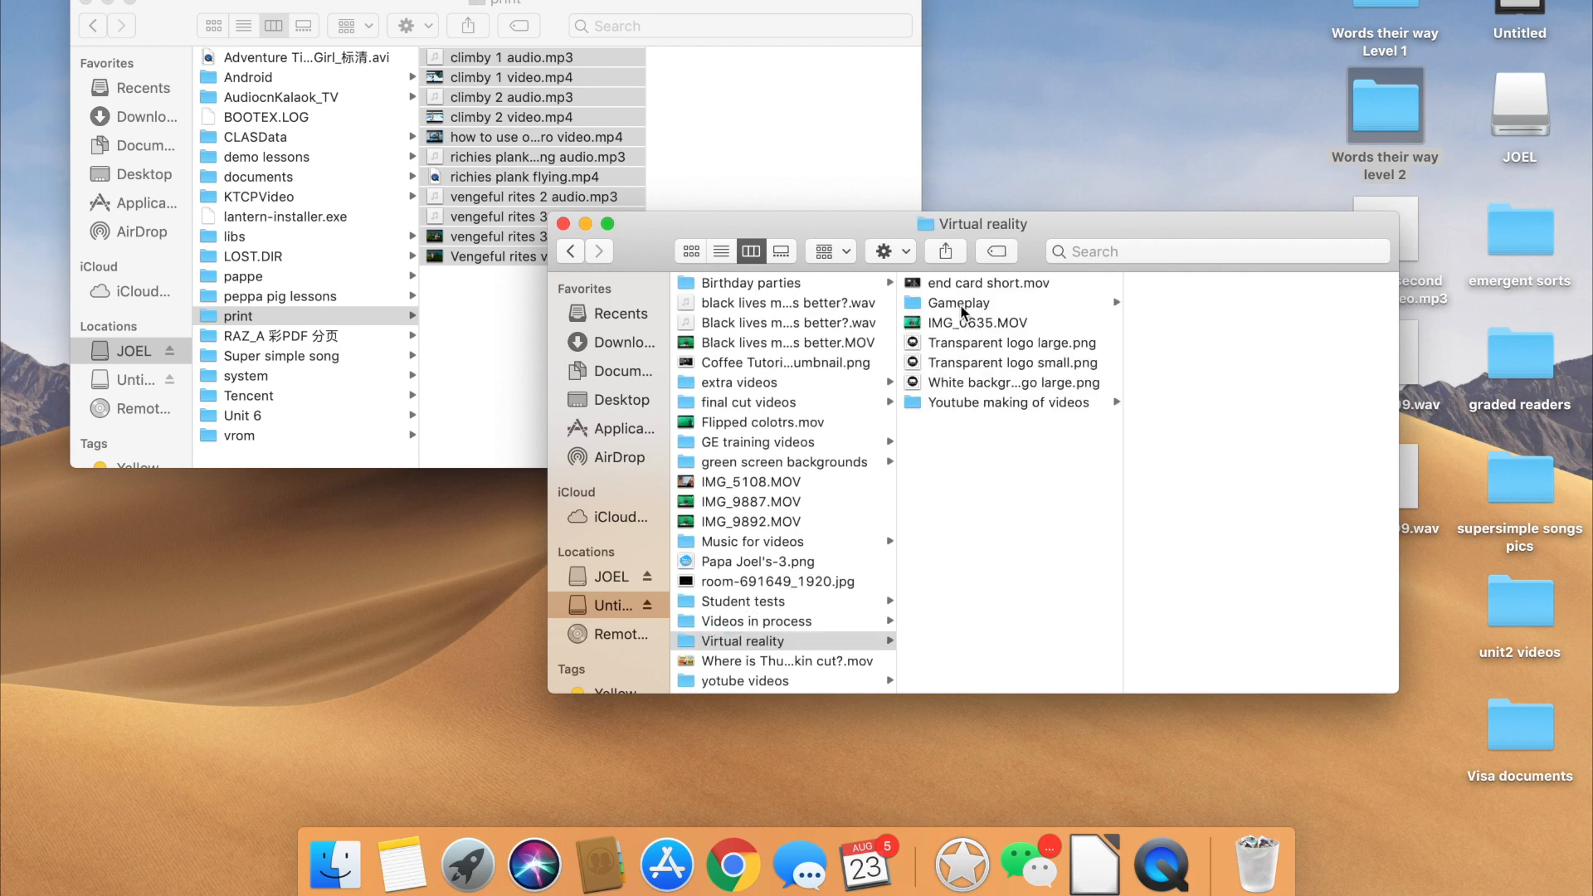
click(515, 83)
drag(509, 70, 1229, 518)
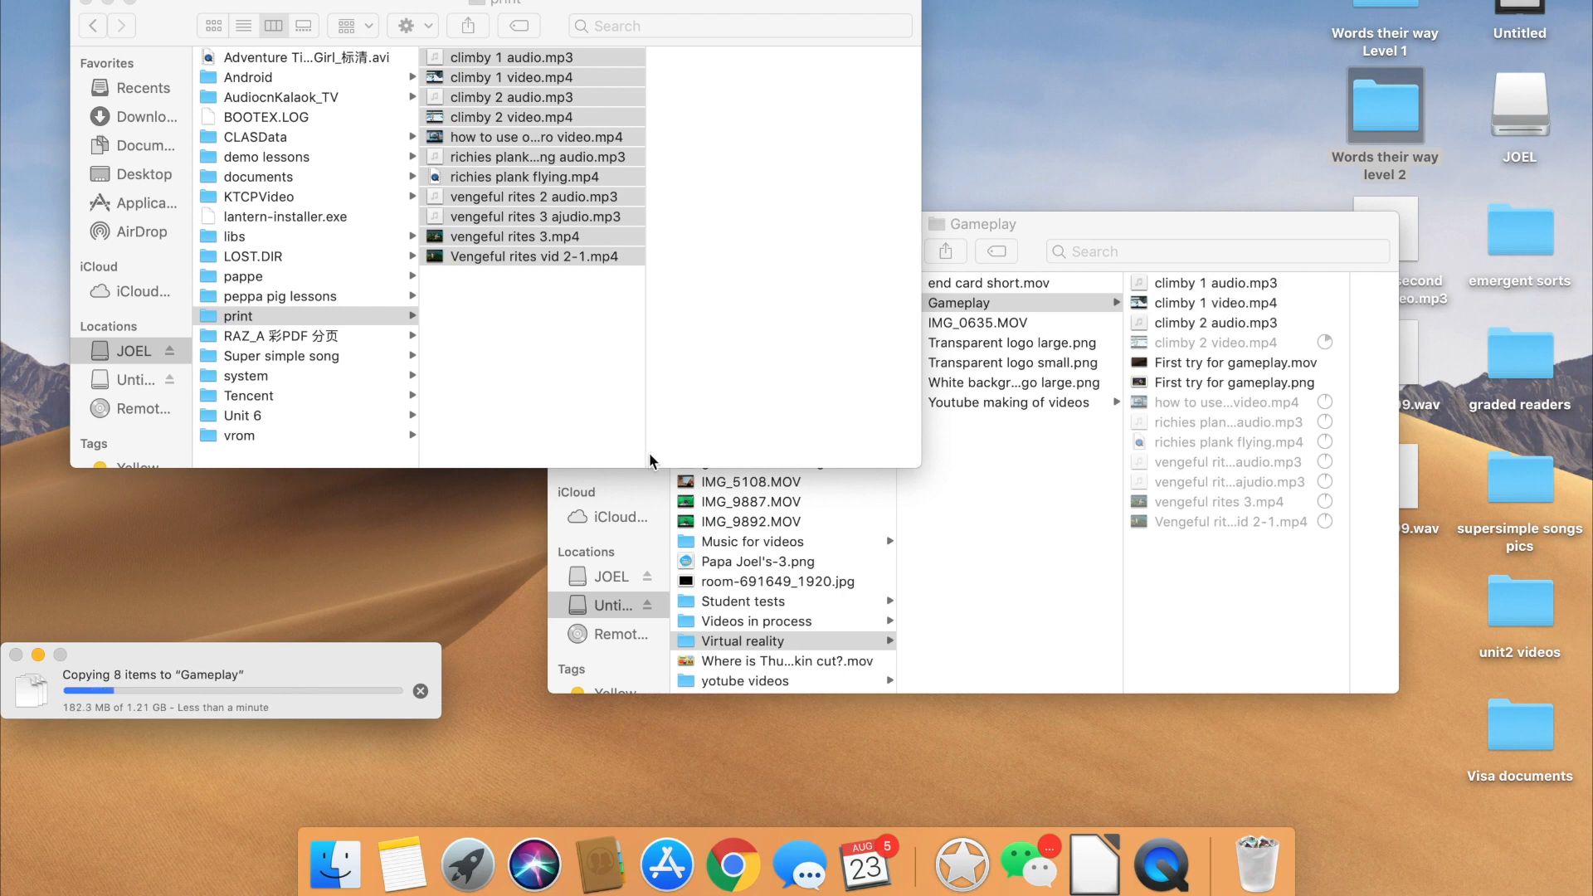
- Launch Final Cut Pro from the full list of installed applications
key(F4)
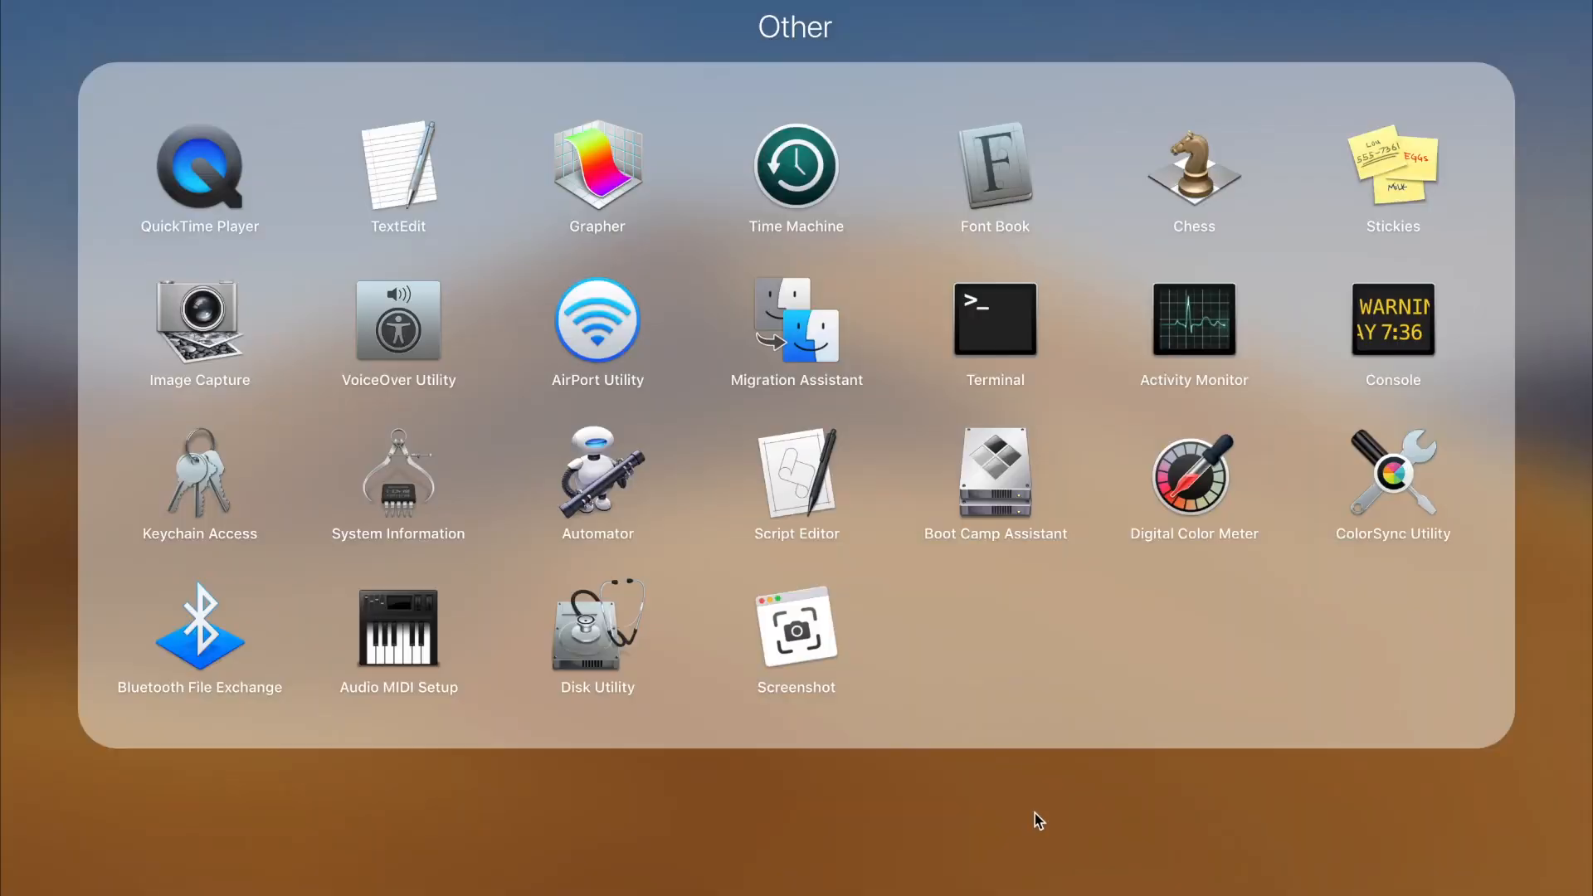
click(921, 815)
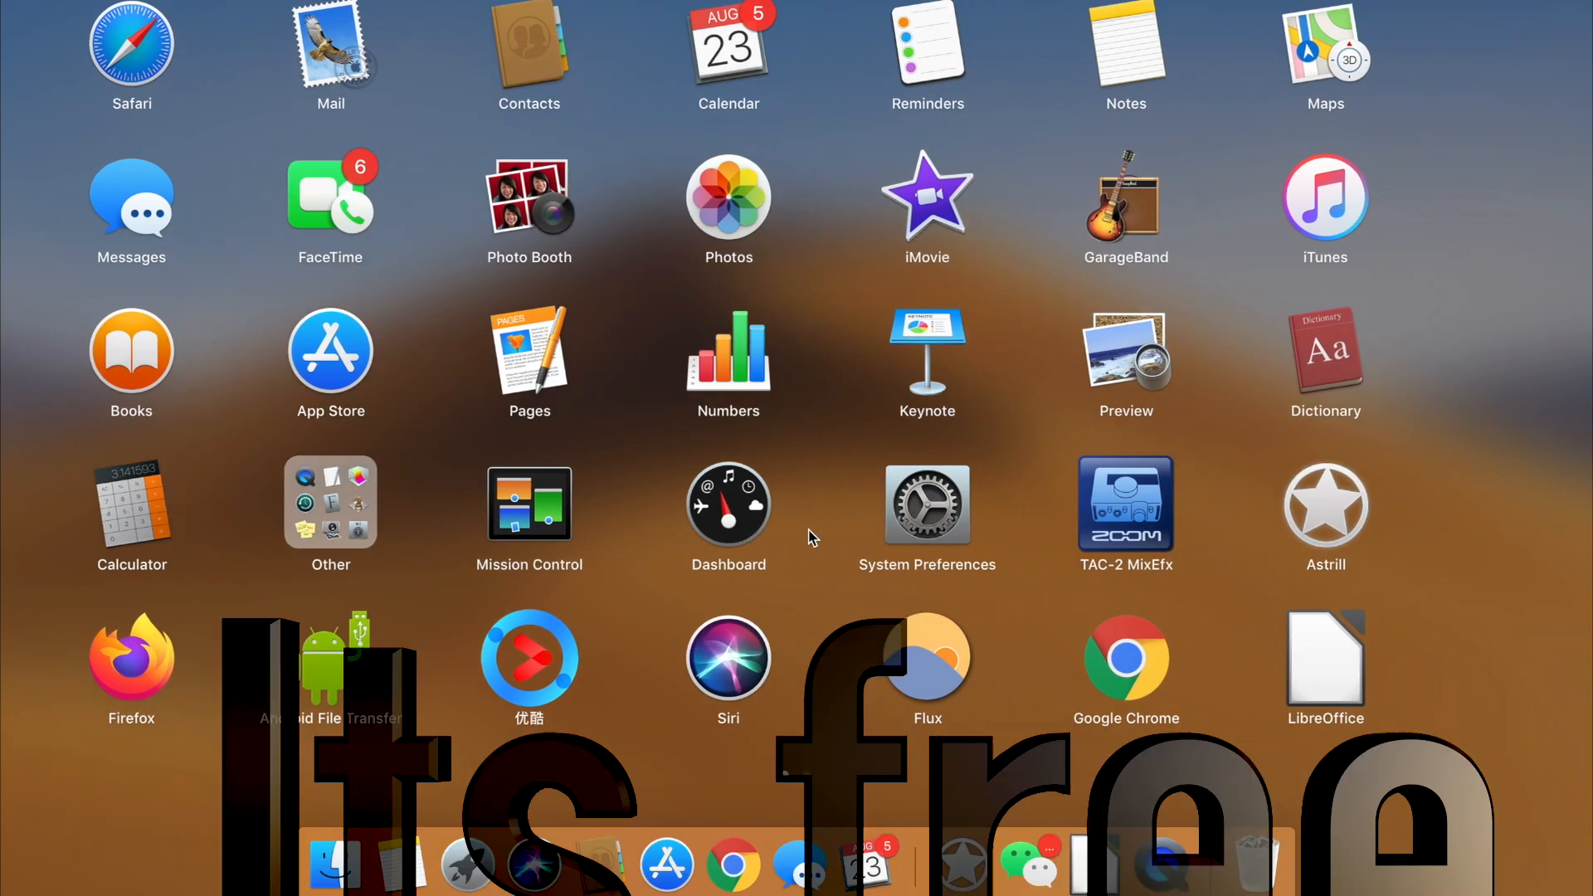
scroll(763, 506, right, 3)
click(239, 313)
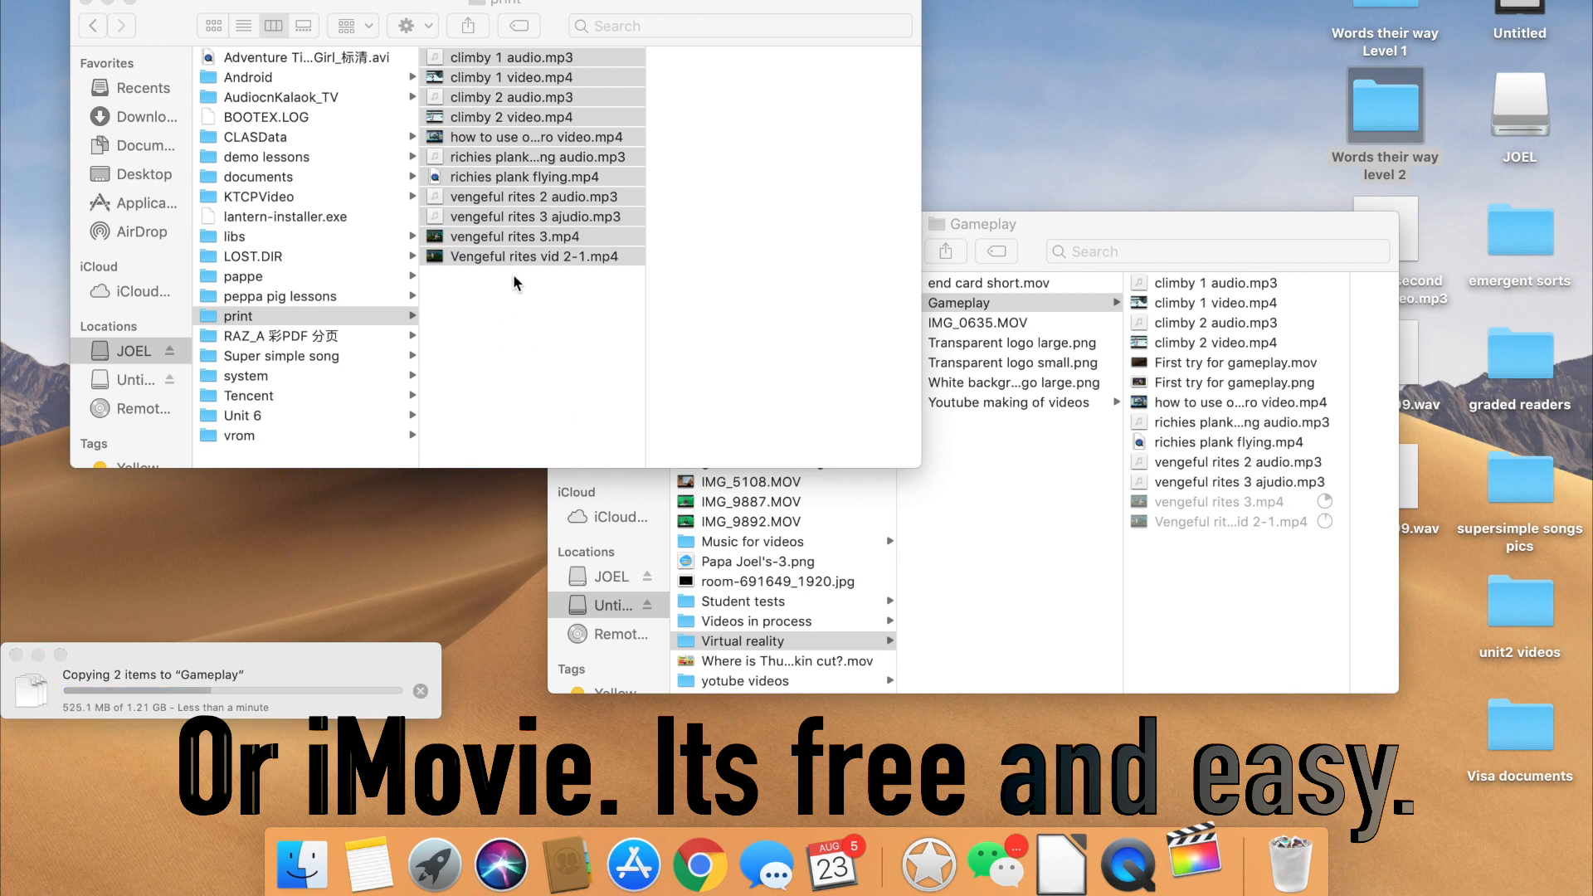
click(498, 289)
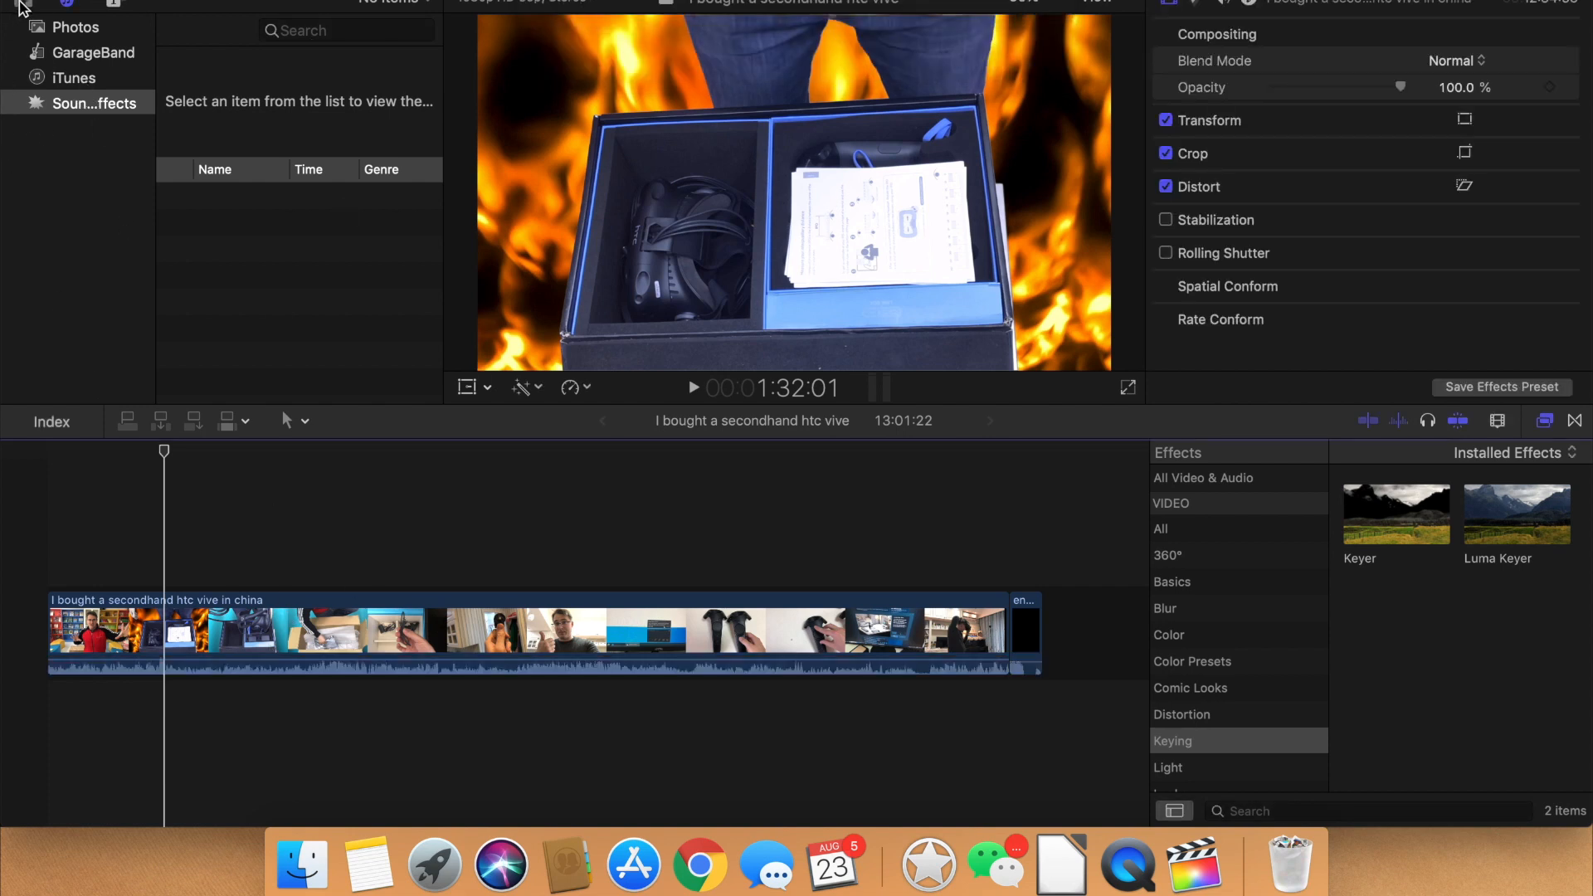
- Create an event named "How to use obs mkv in final cut" with a new project in the Virtual reality library
click(23, 3)
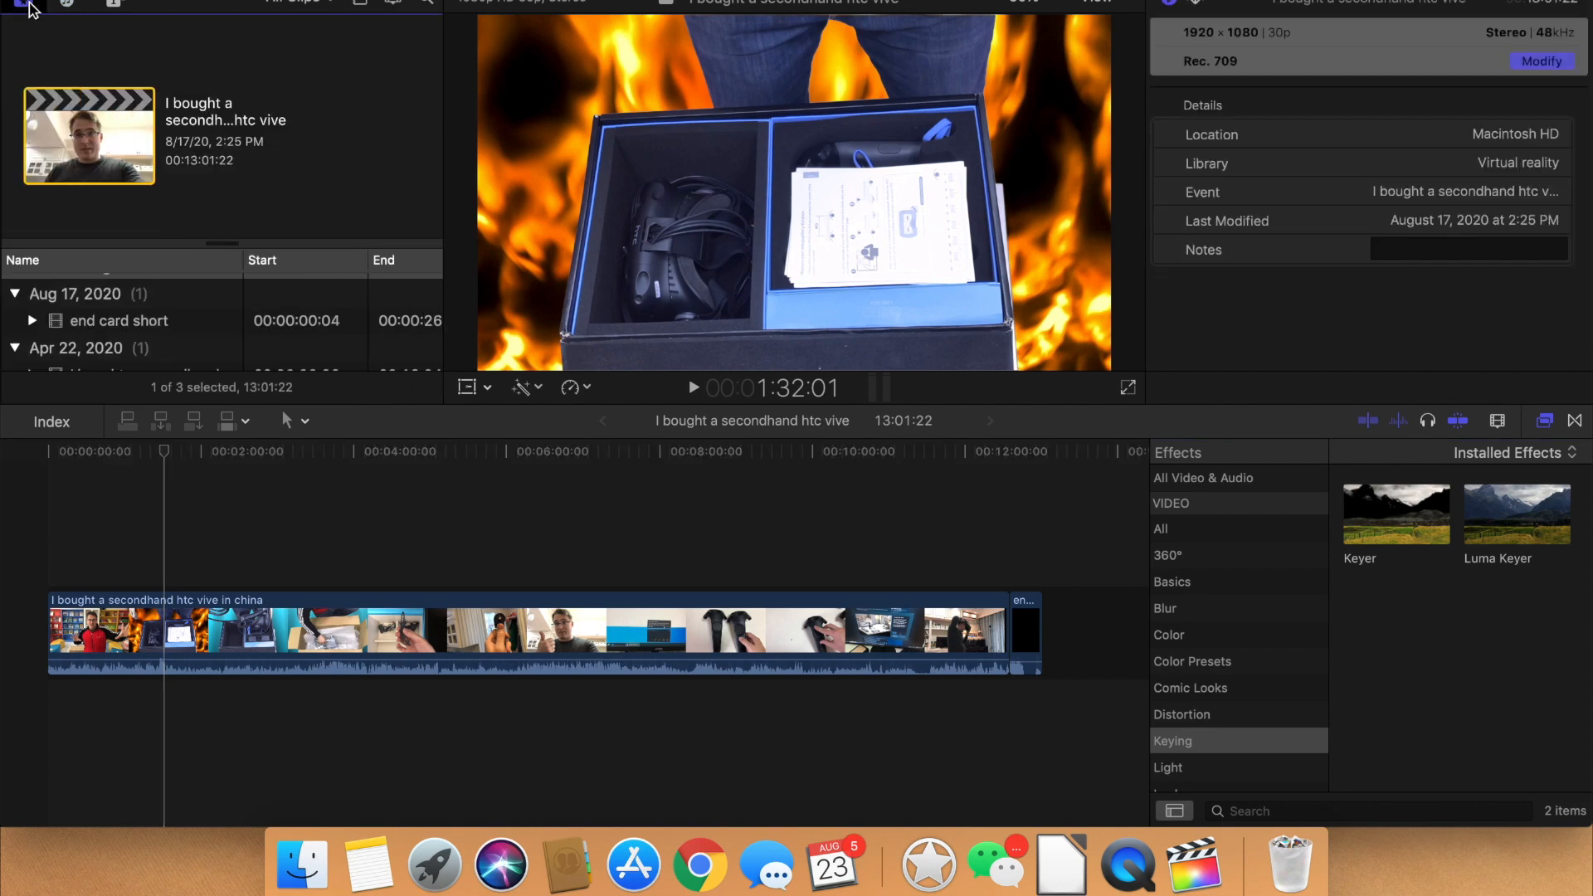
click(83, 30)
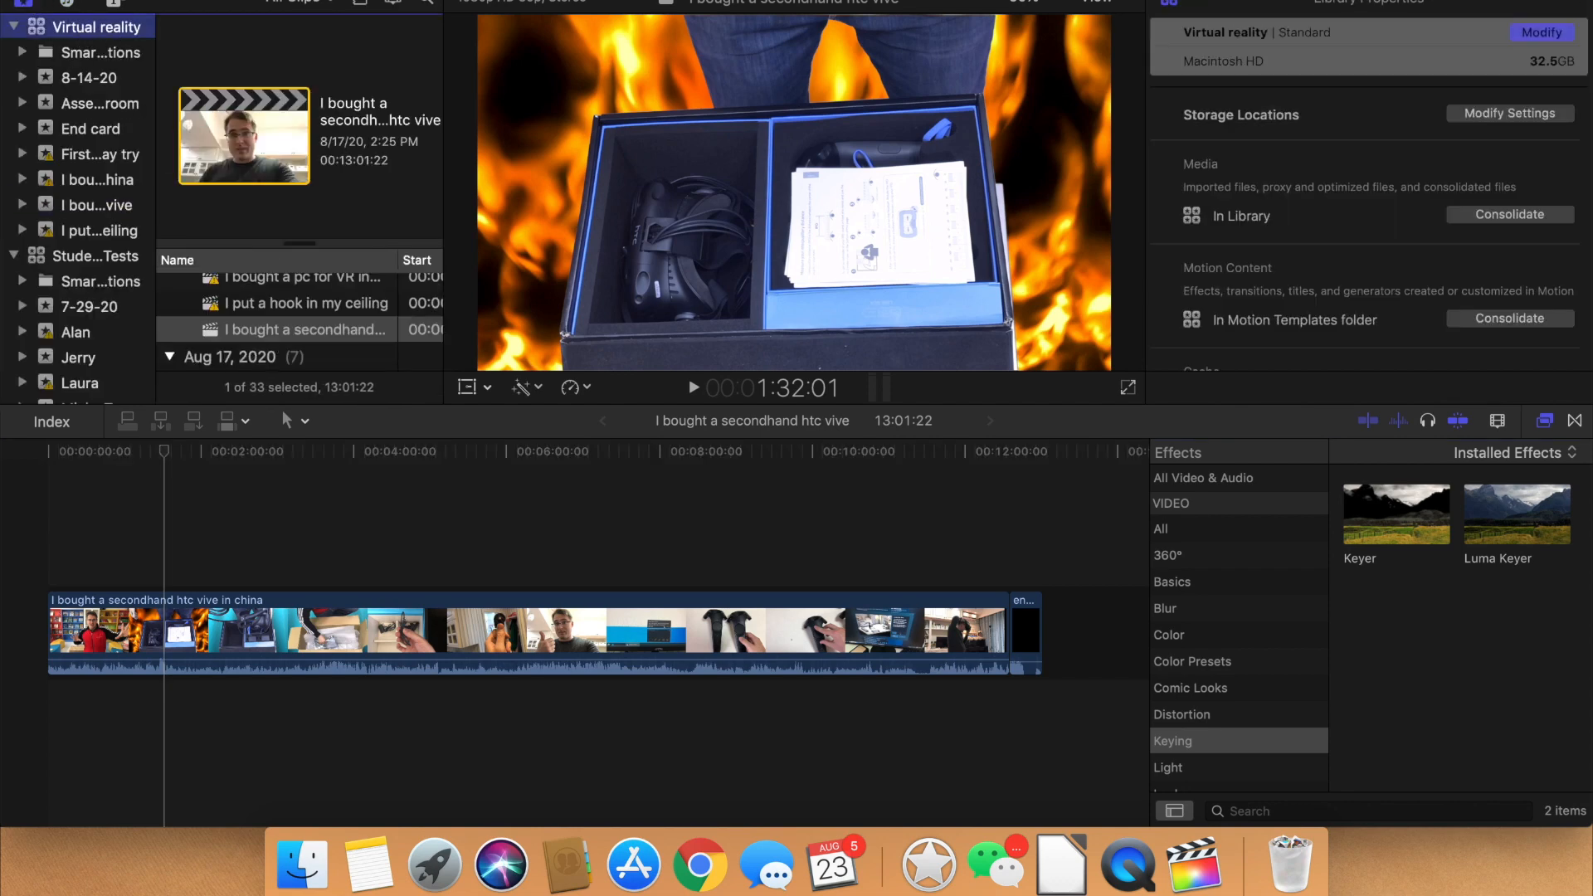
click(184, 0)
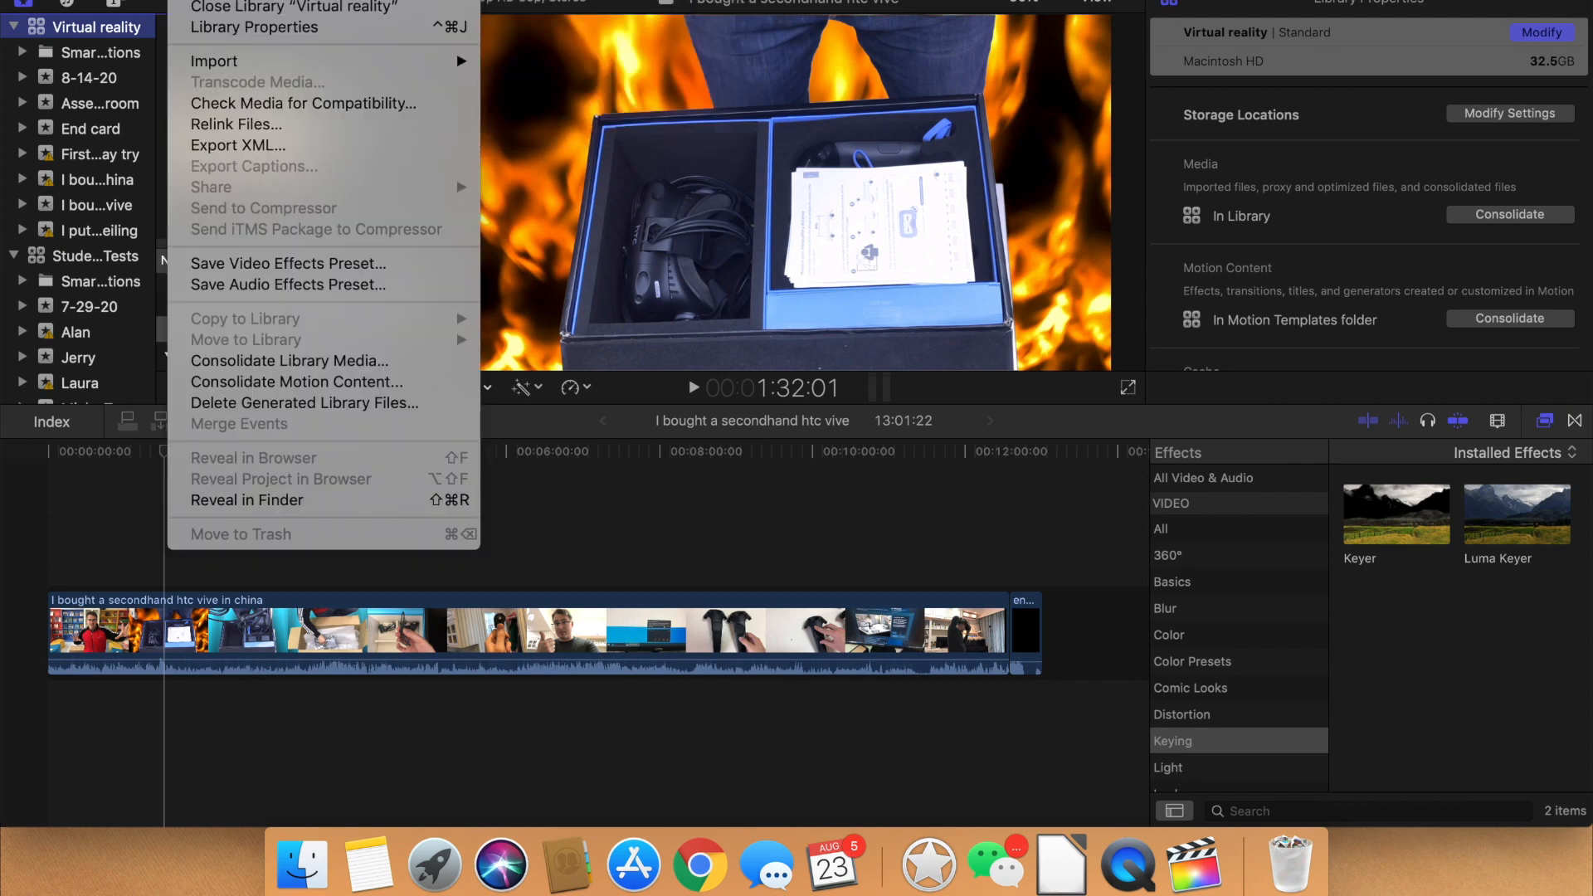
mouse_move(204, 0)
click(528, 0)
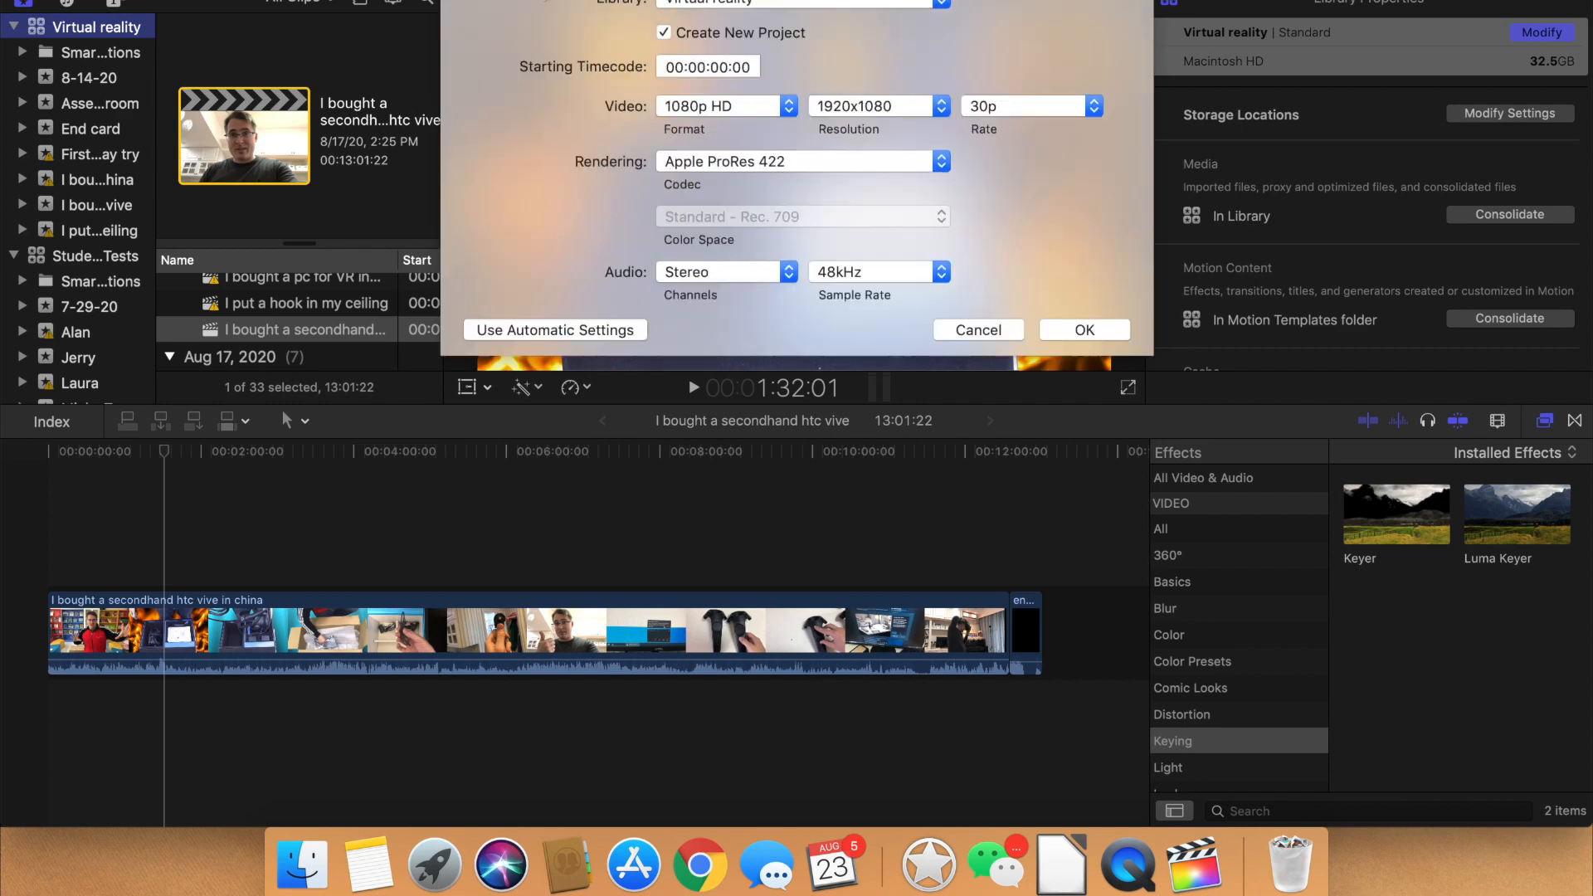
text(How to )
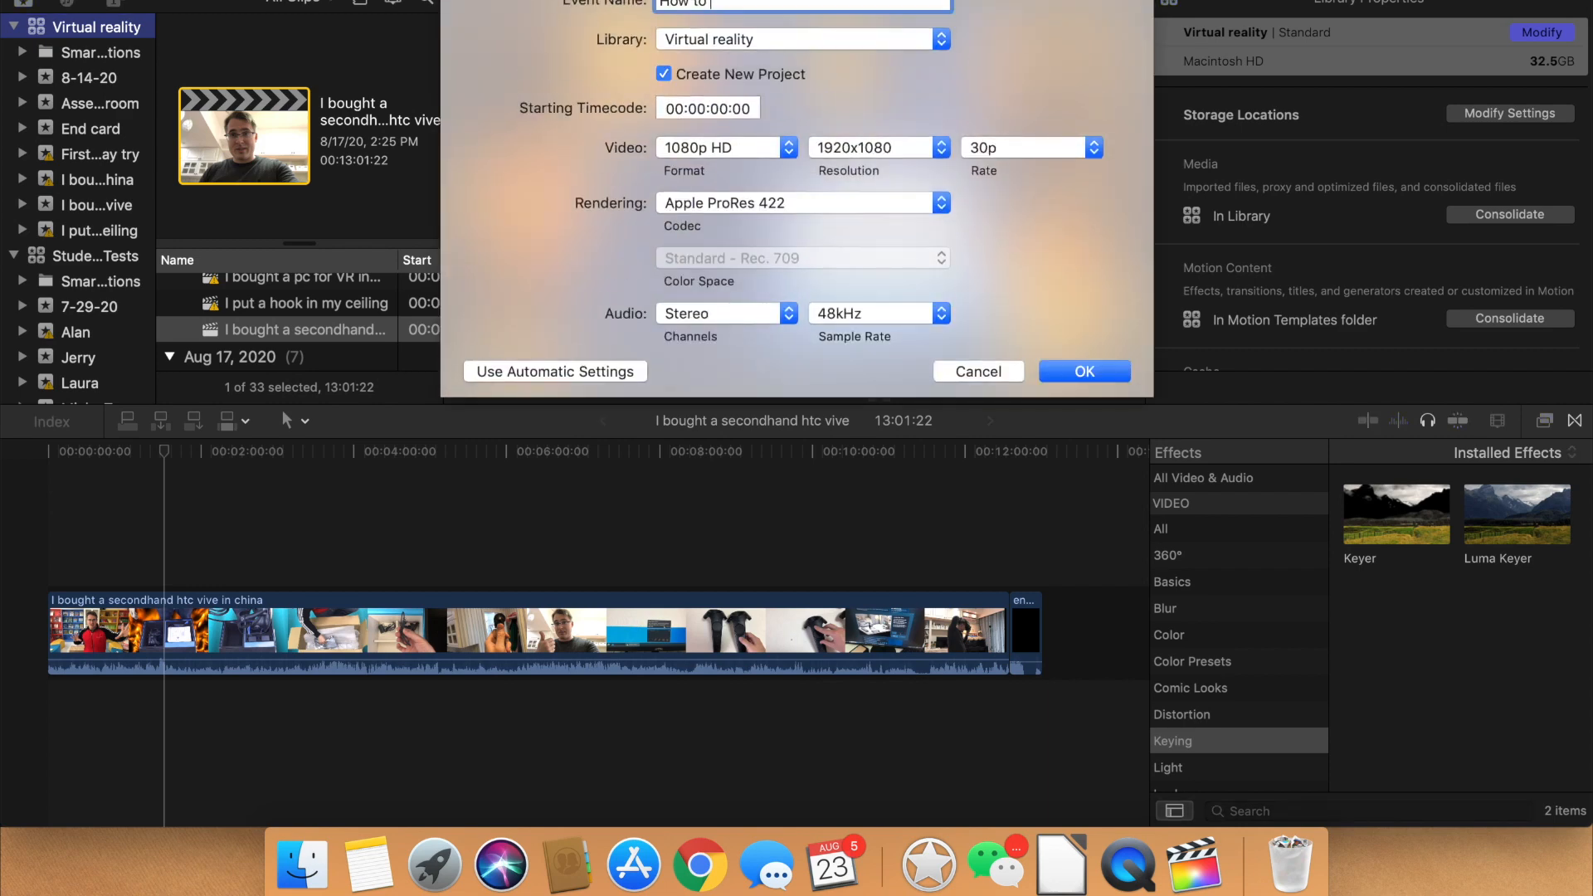
text(use obs mkv in final cut)
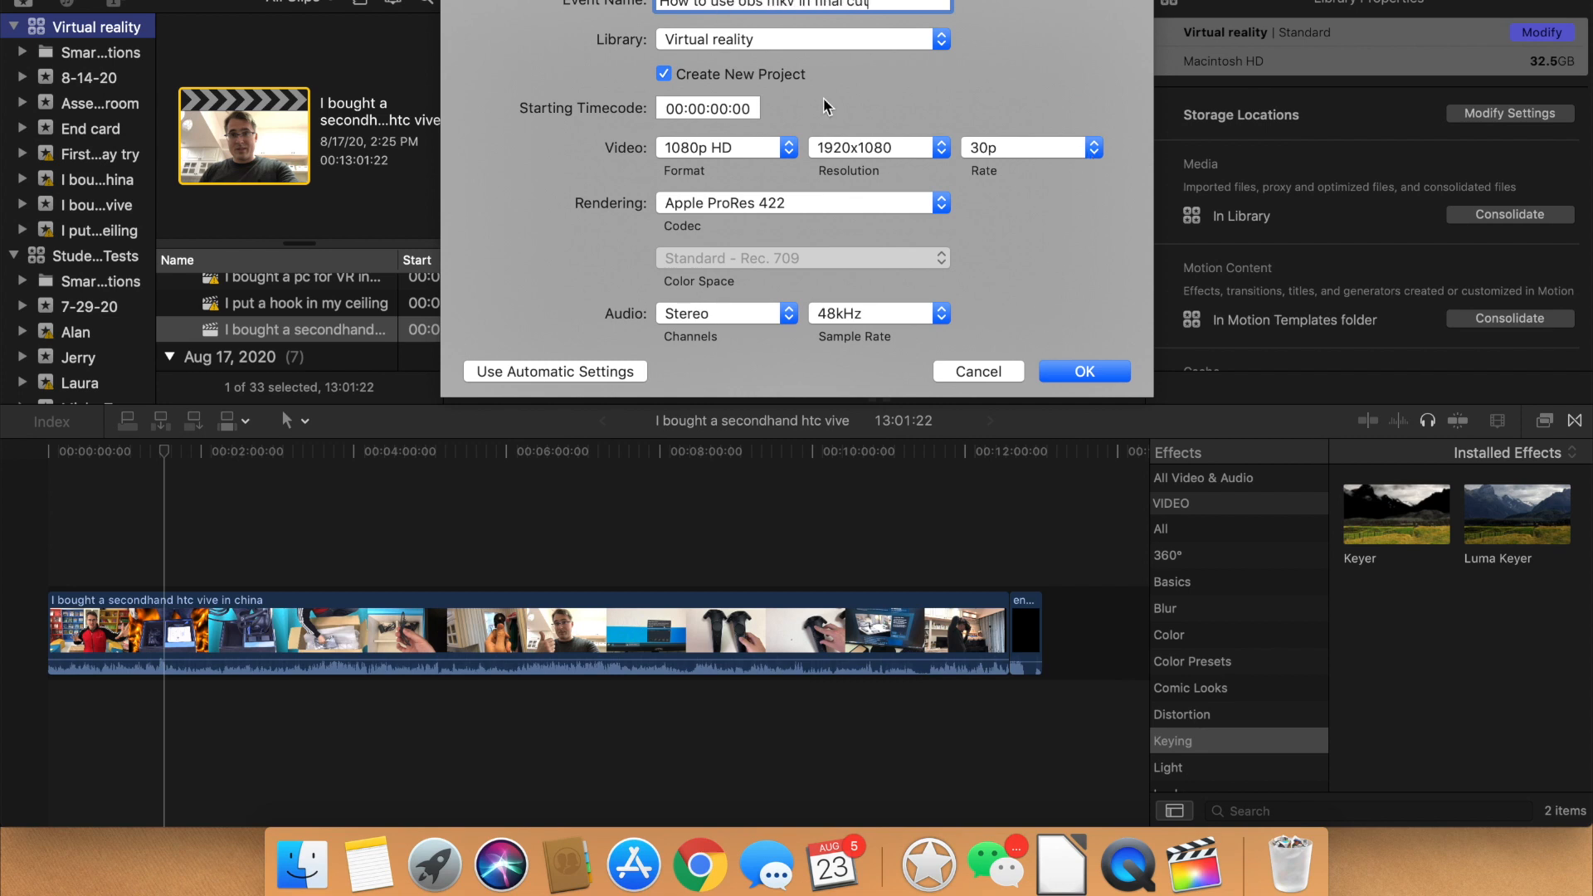
click(1078, 371)
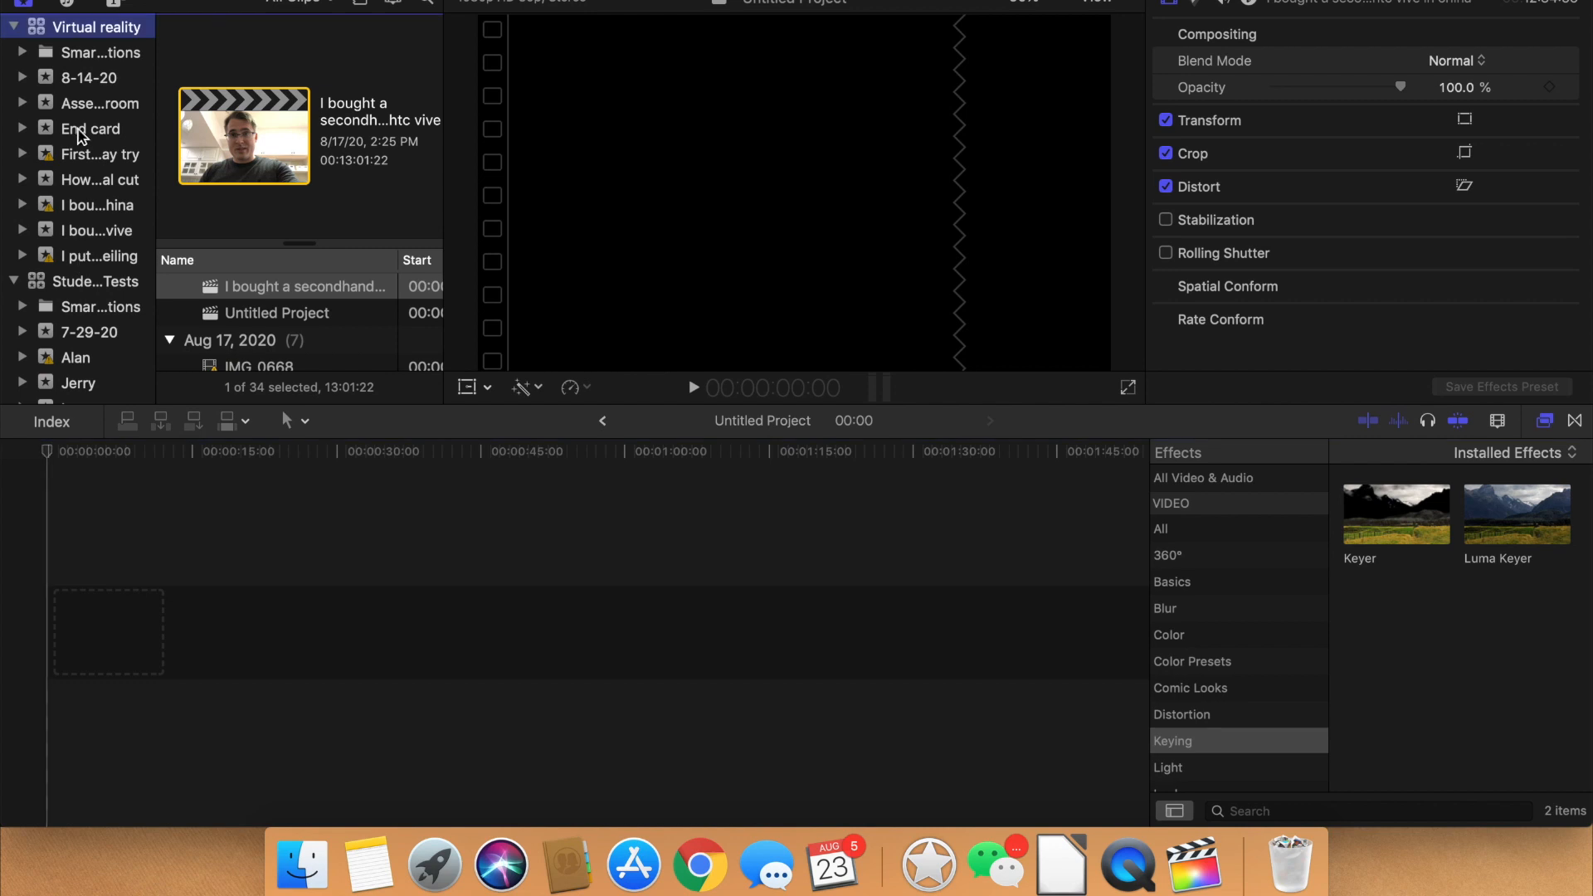
- Rename the new event's untitled project as "How to use obs mkv in final cut"
click(83, 257)
click(85, 189)
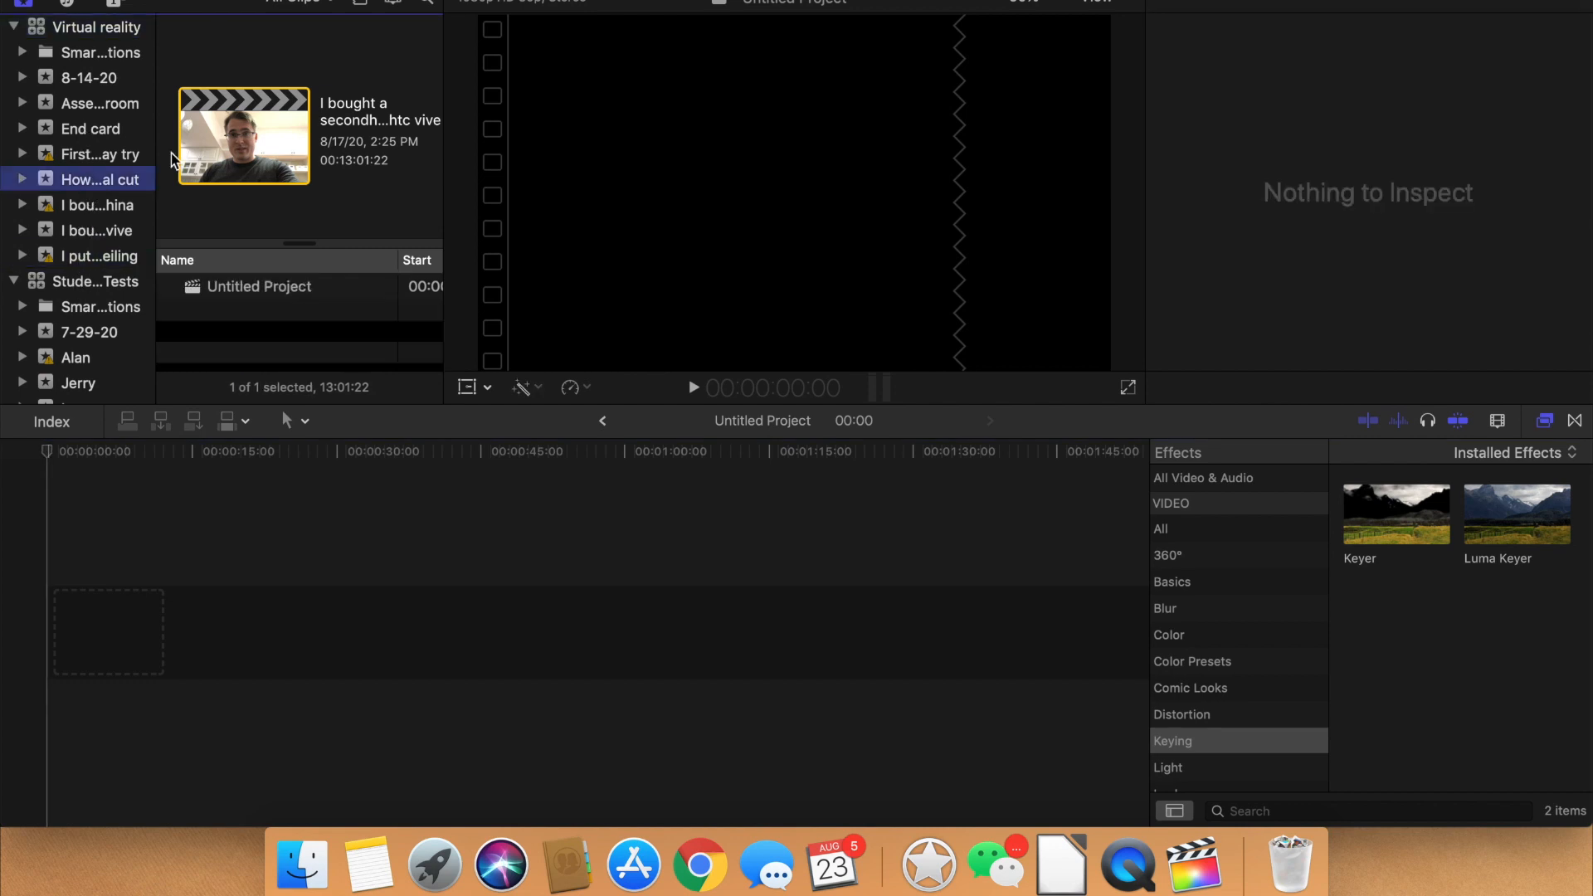
click(241, 285)
click(350, 104)
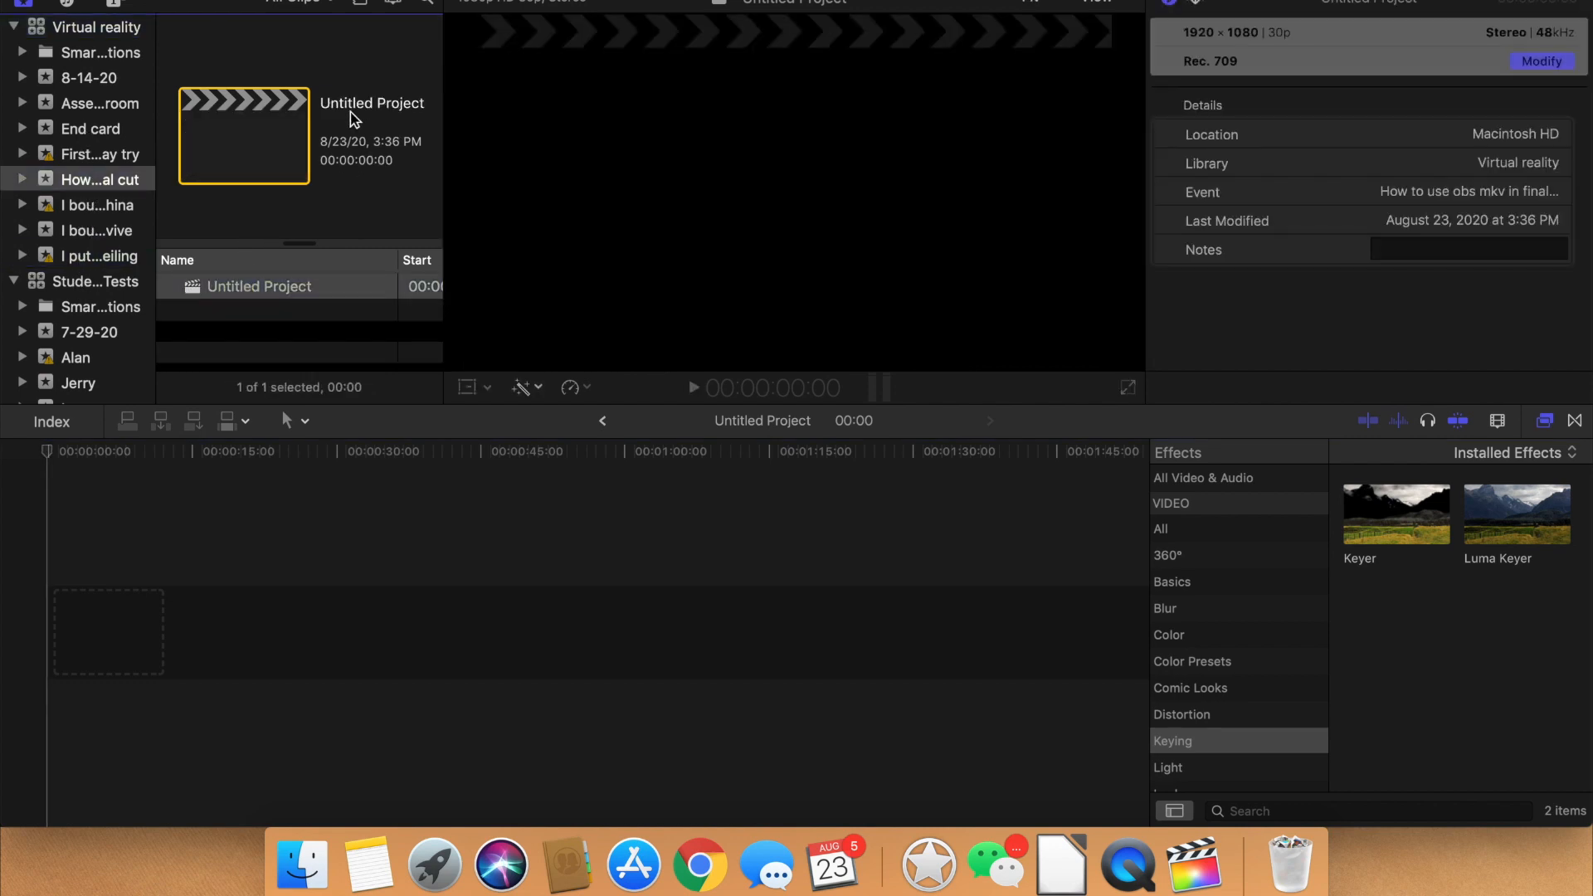
text(How to su)
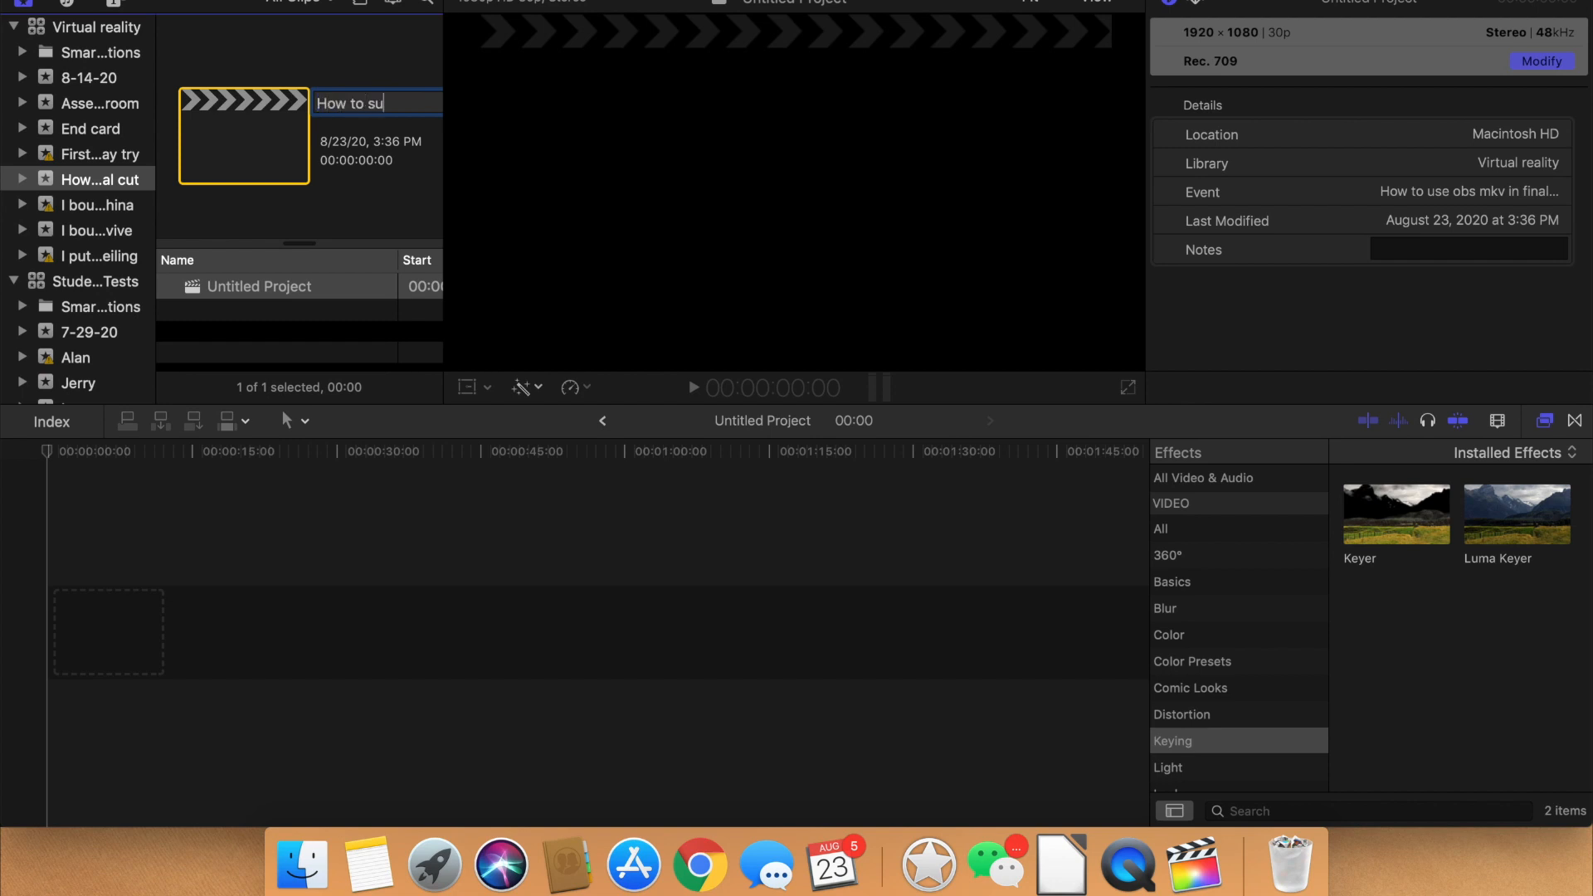
text(e obs mkv)
text(in)
text( final cut)
key(Return)
- Place the playhead near the start of the project's empty timeline
click(266, 707)
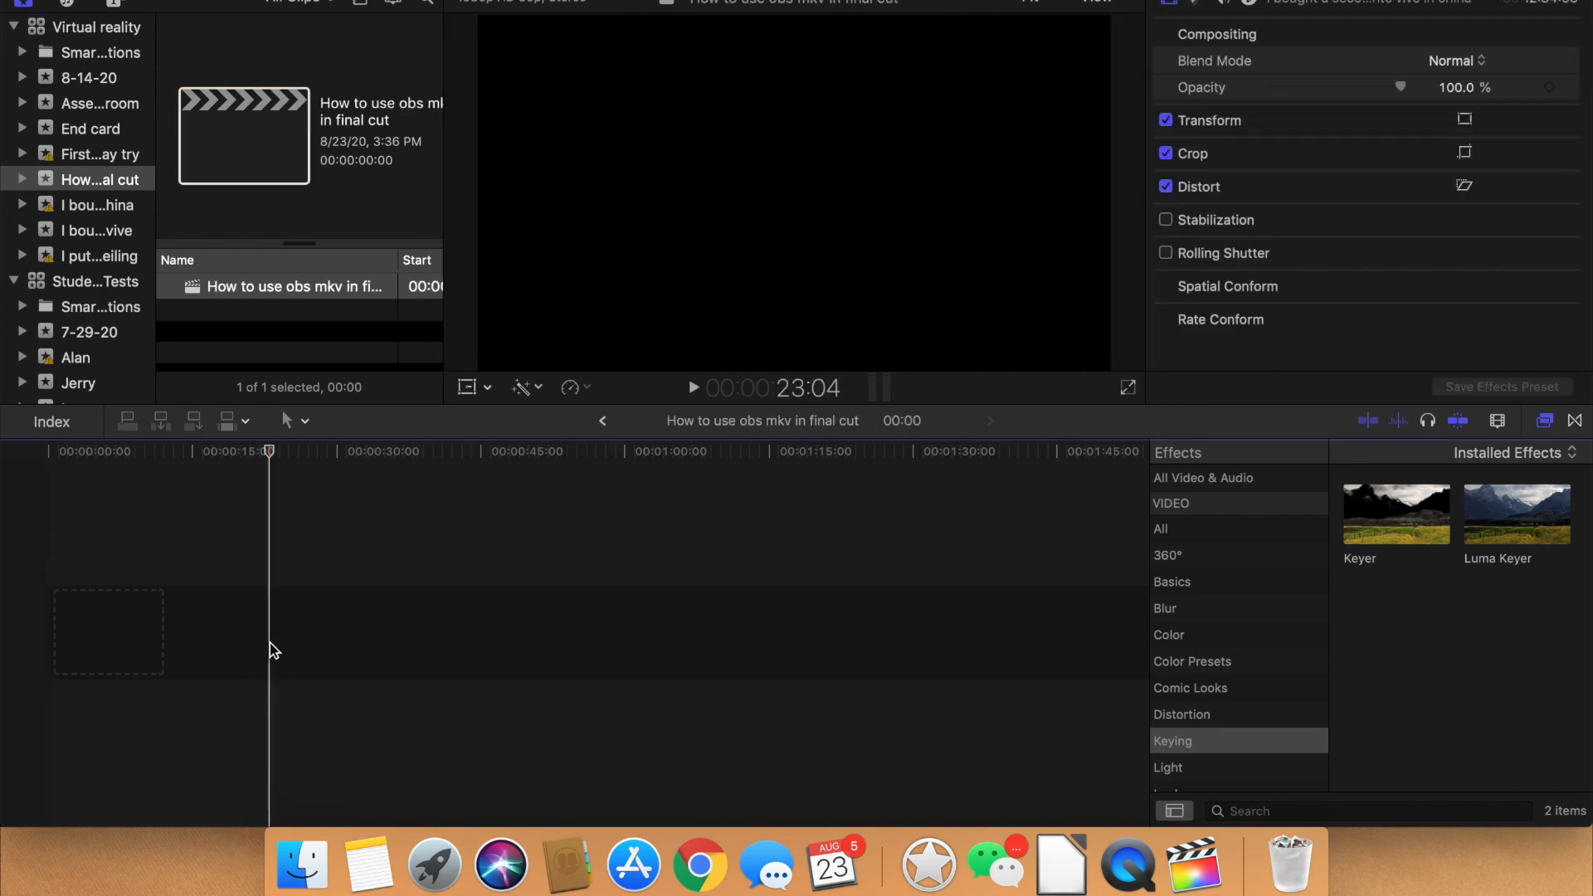
click(97, 610)
click(55, 454)
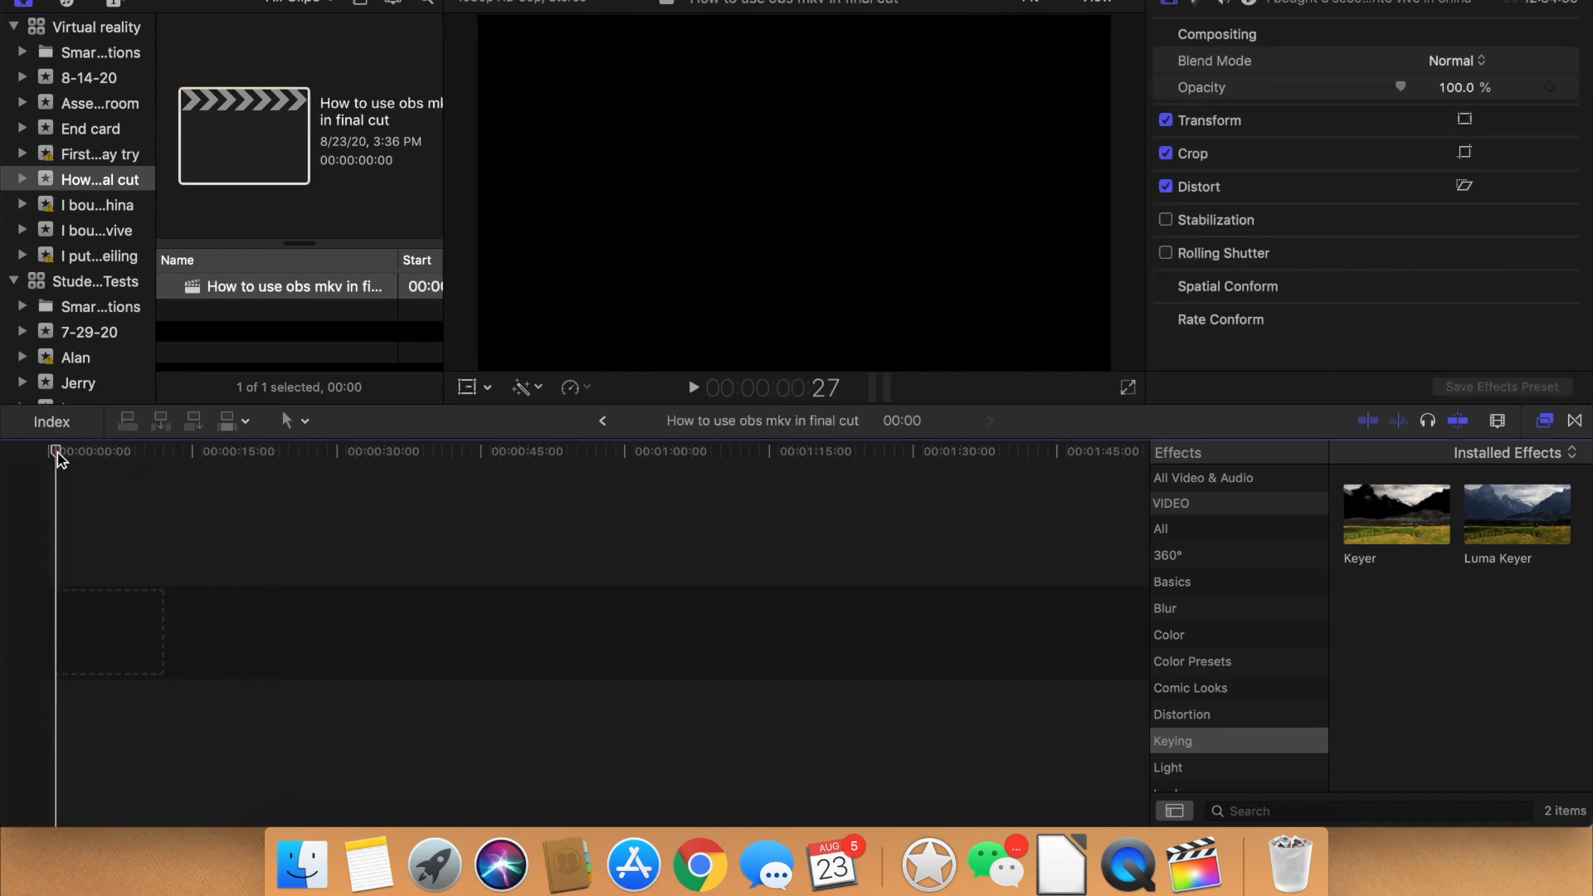
- Switch to Finder and add climby 1 audio.mp3 from the print folder to the empty Final Cut project's primary storyline
click(302, 863)
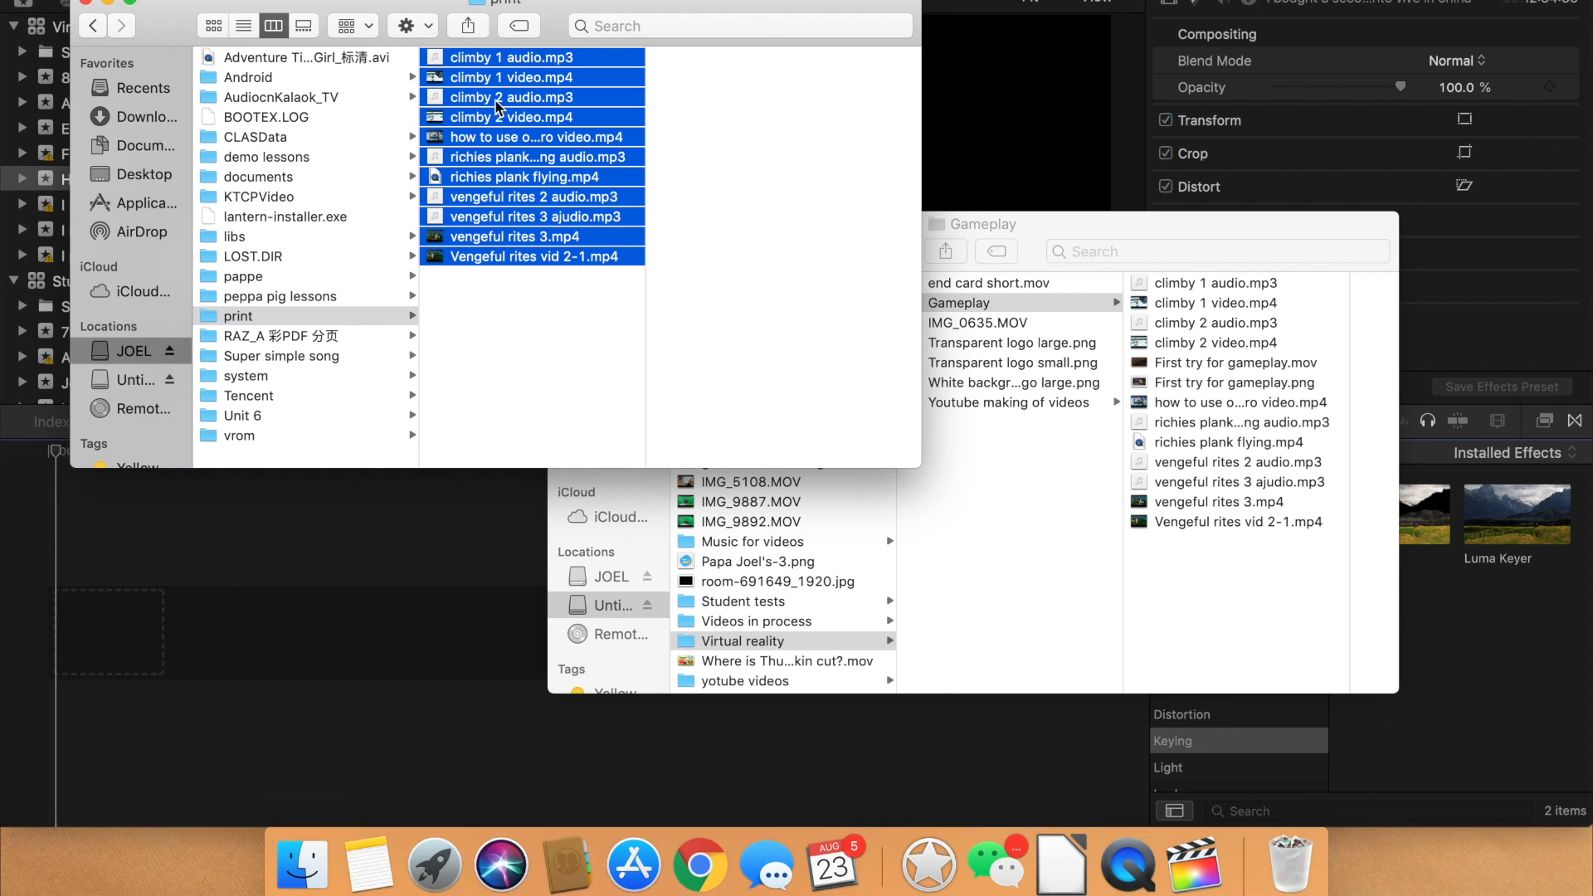
click(530, 79)
click(508, 157)
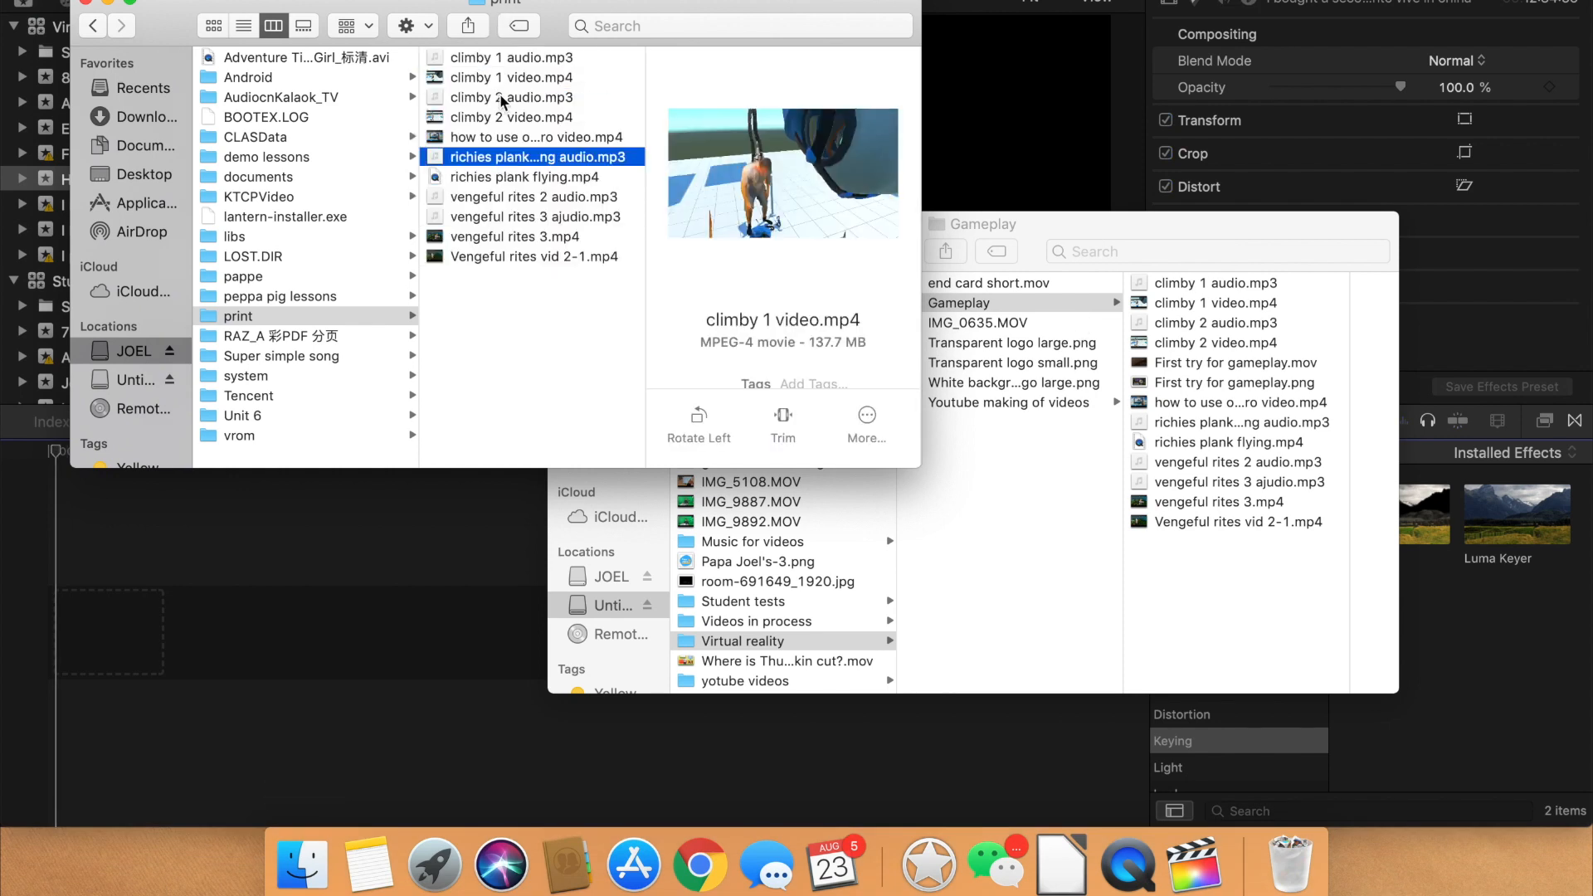
click(503, 61)
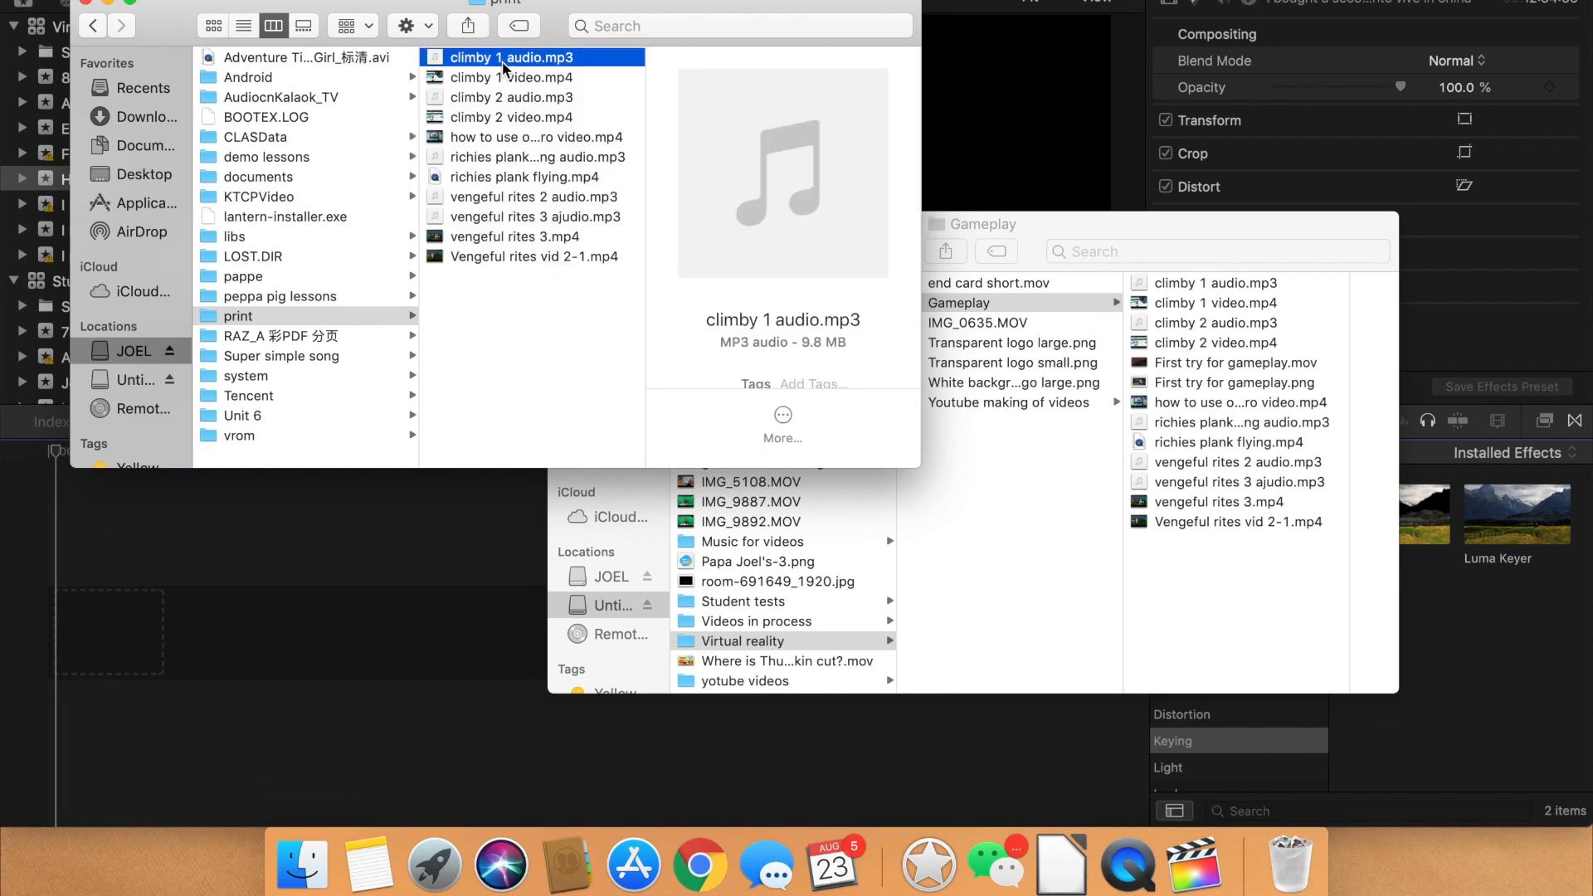
drag(504, 68, 141, 659)
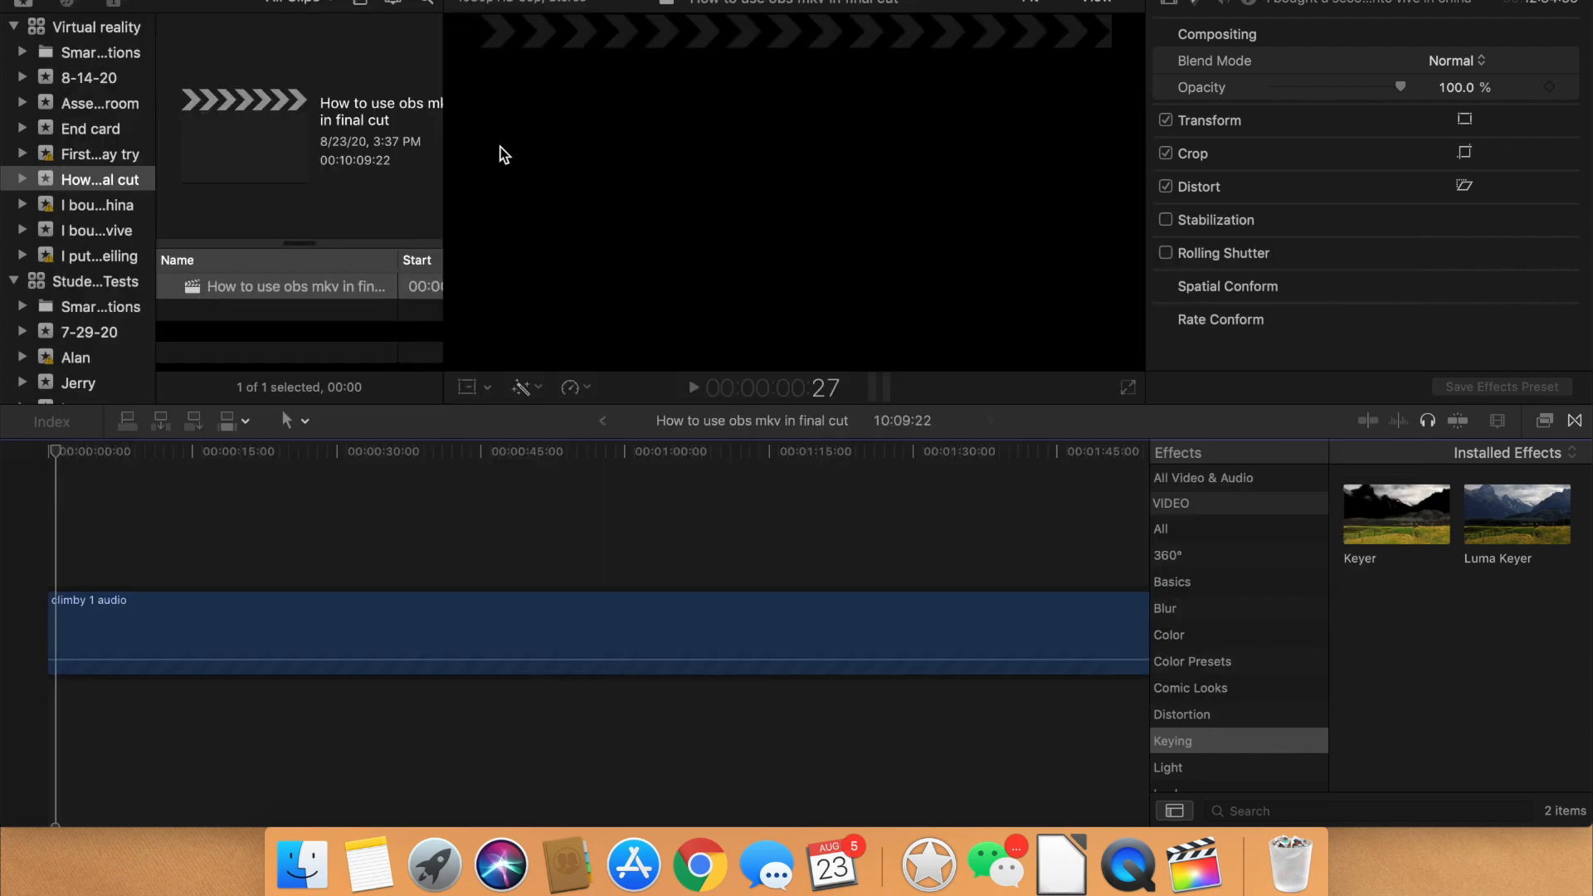
- Add climby 1 video.mp4 from Finder's print folder above the audio clip, aligned with the start of the timeline
click(303, 863)
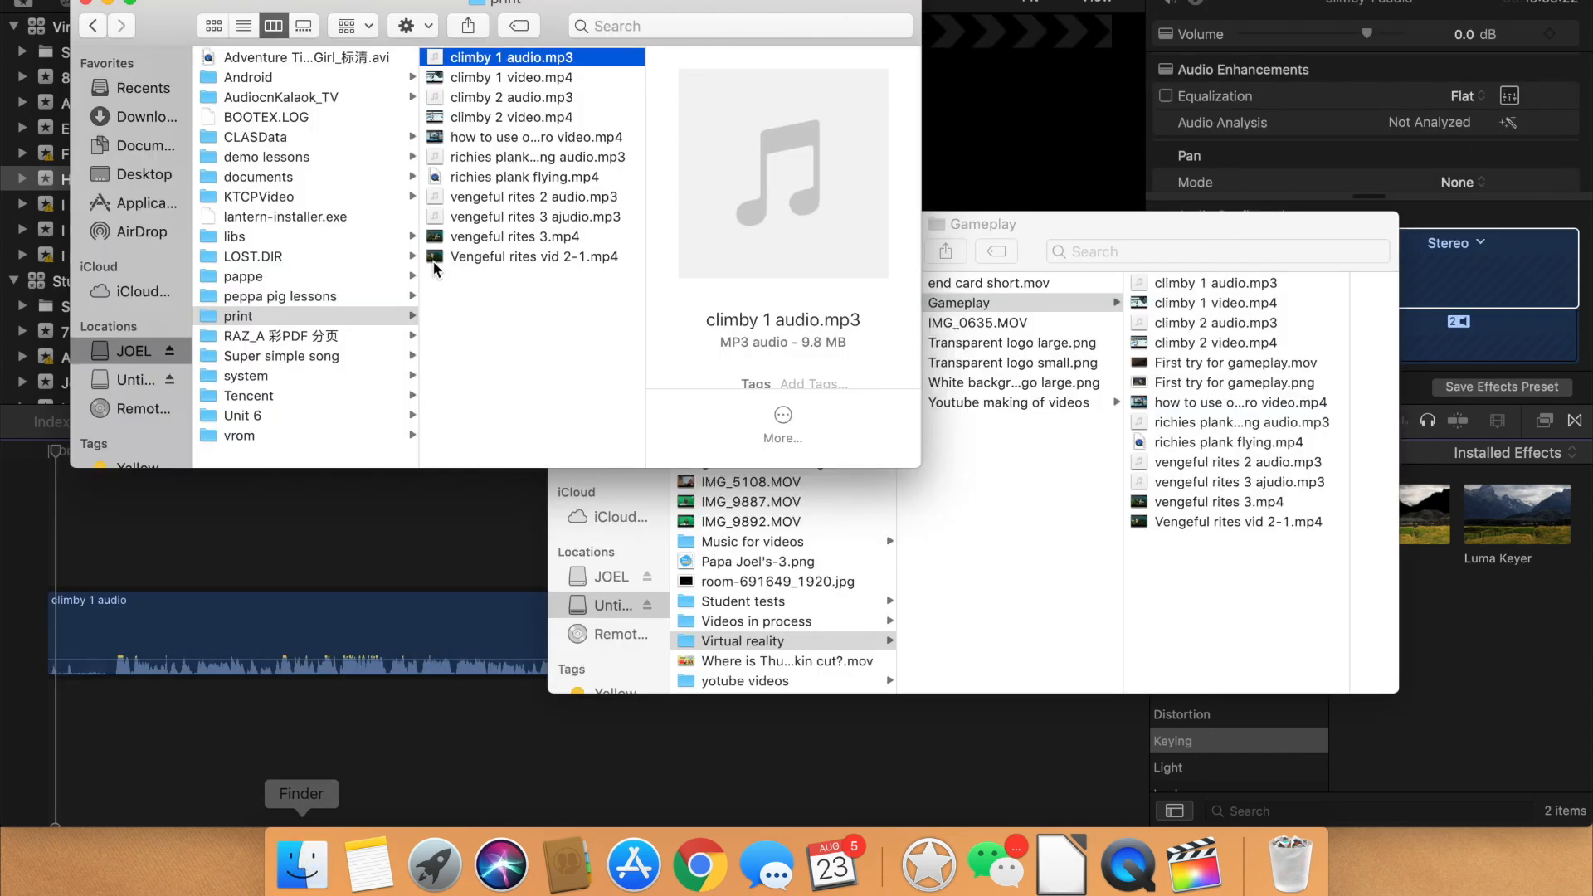
click(492, 93)
click(492, 77)
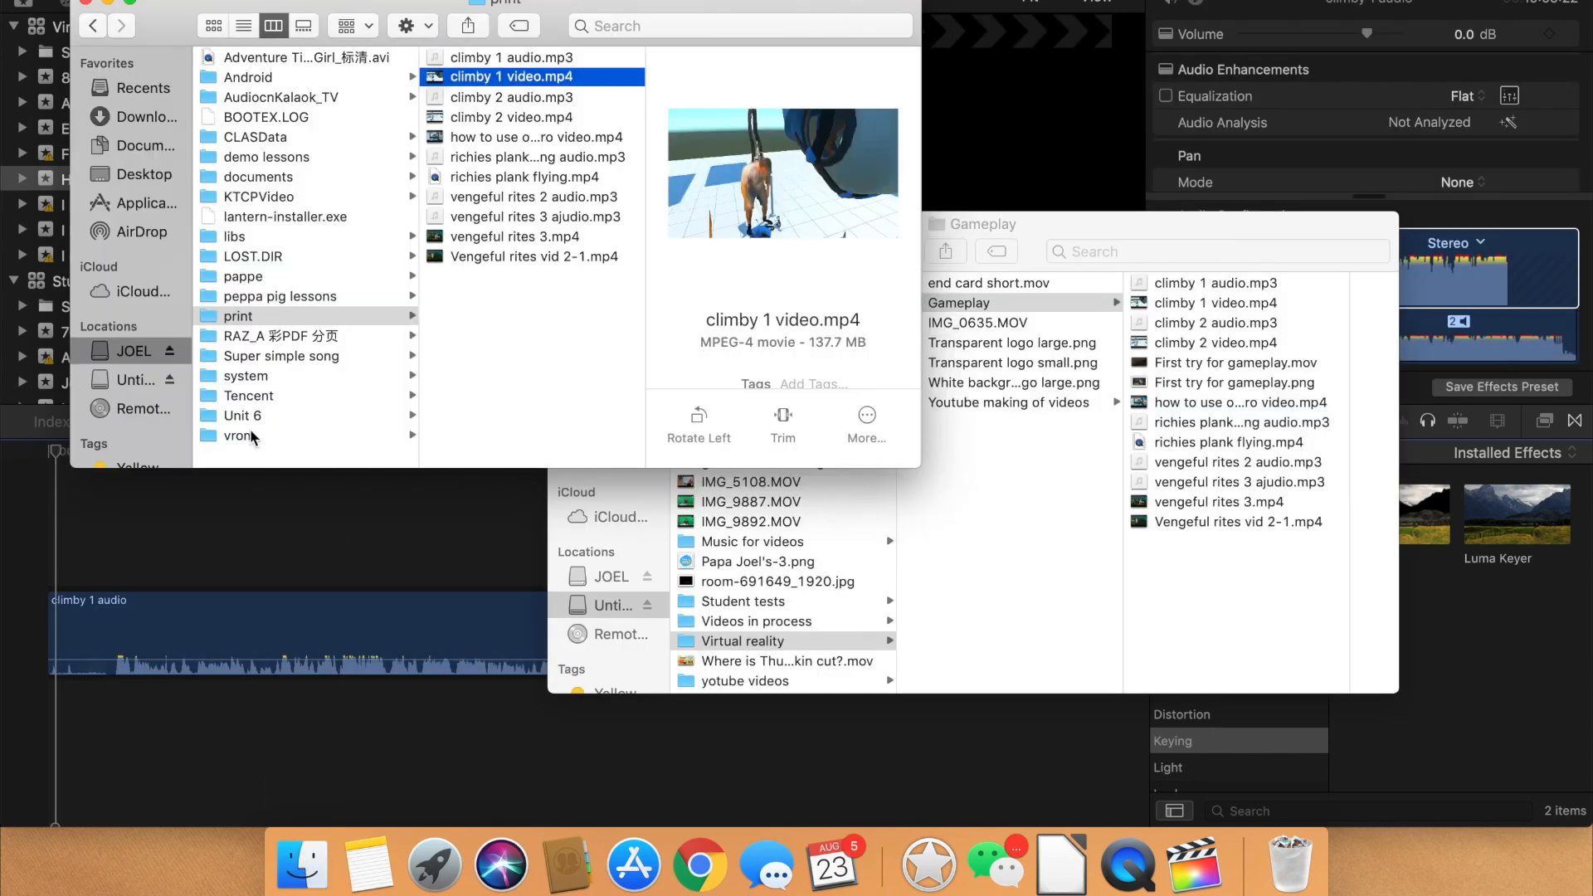
drag(492, 77, 55, 551)
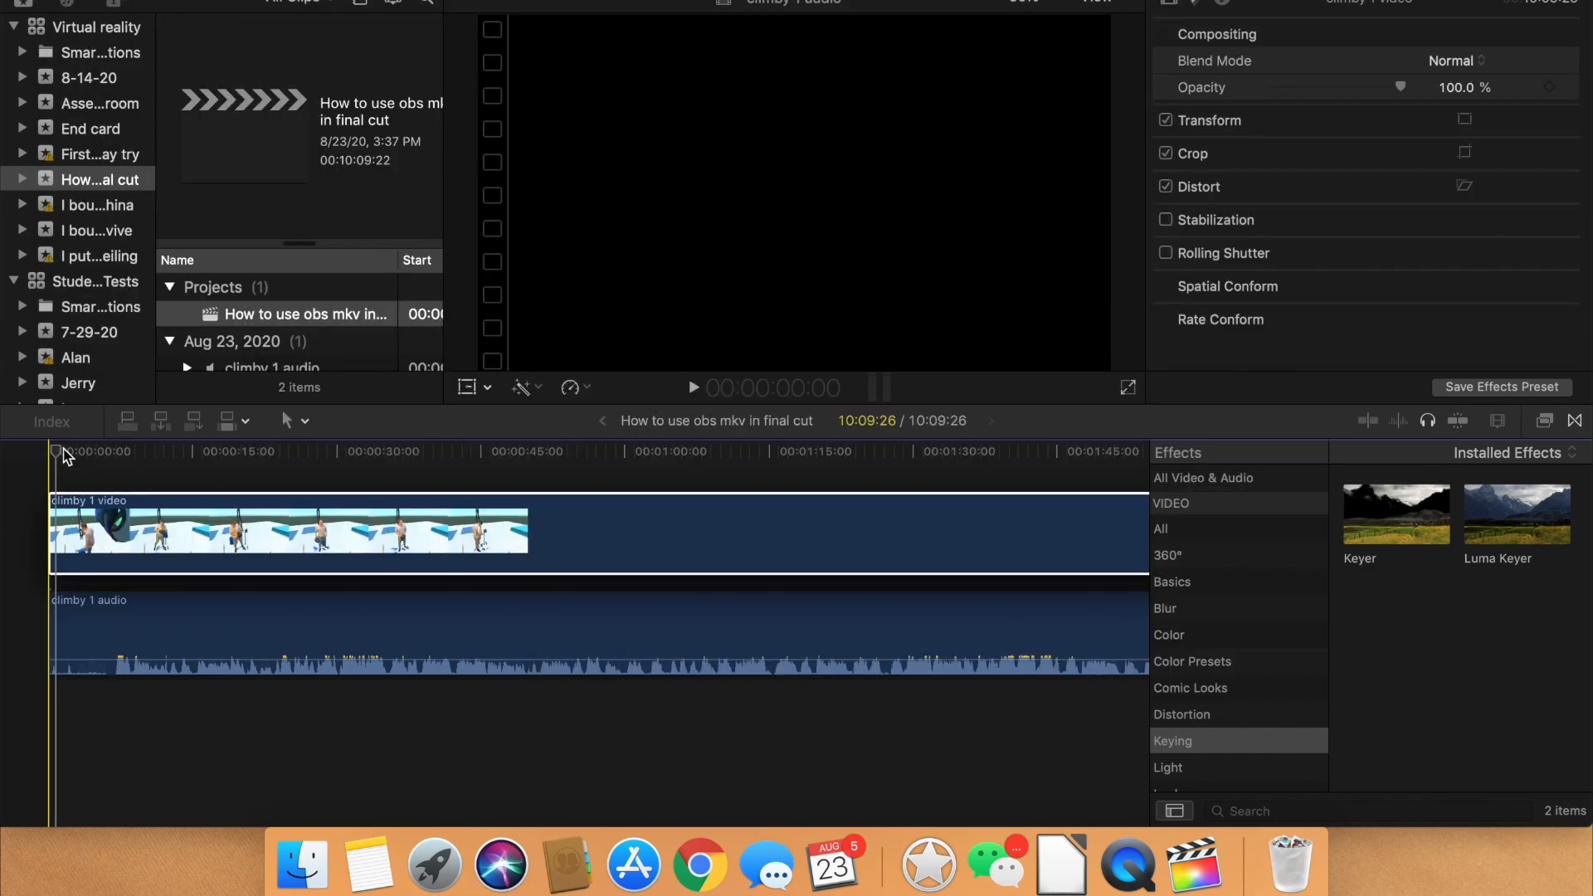
- Return the playhead to the timeline's start and scrub through the combined clips to about 1:25
click(65, 450)
click(49, 452)
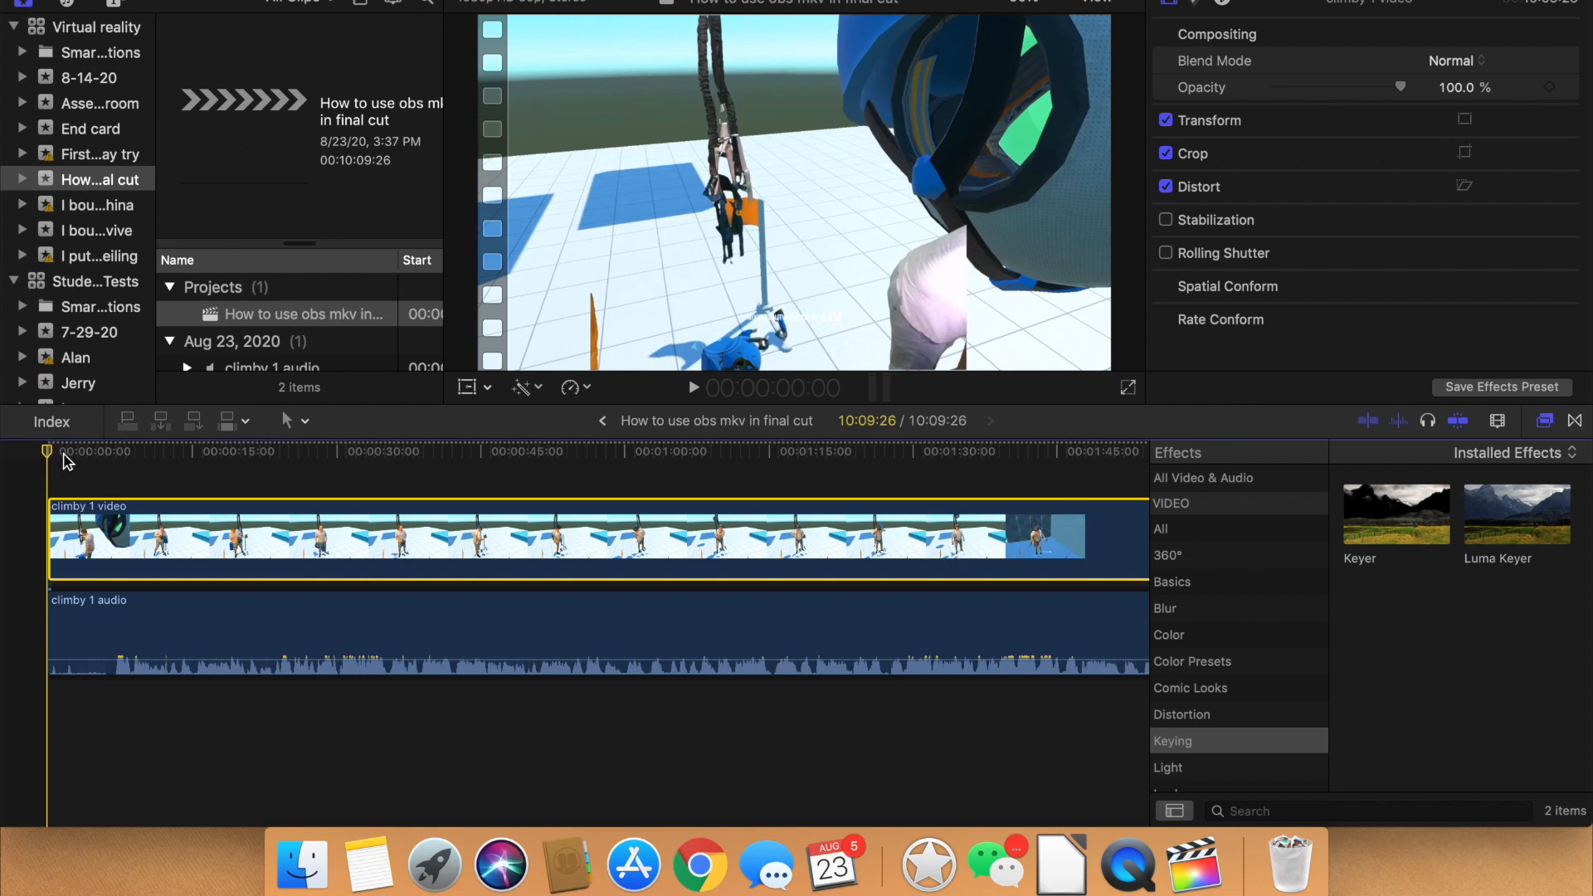
drag(50, 452, 866, 454)
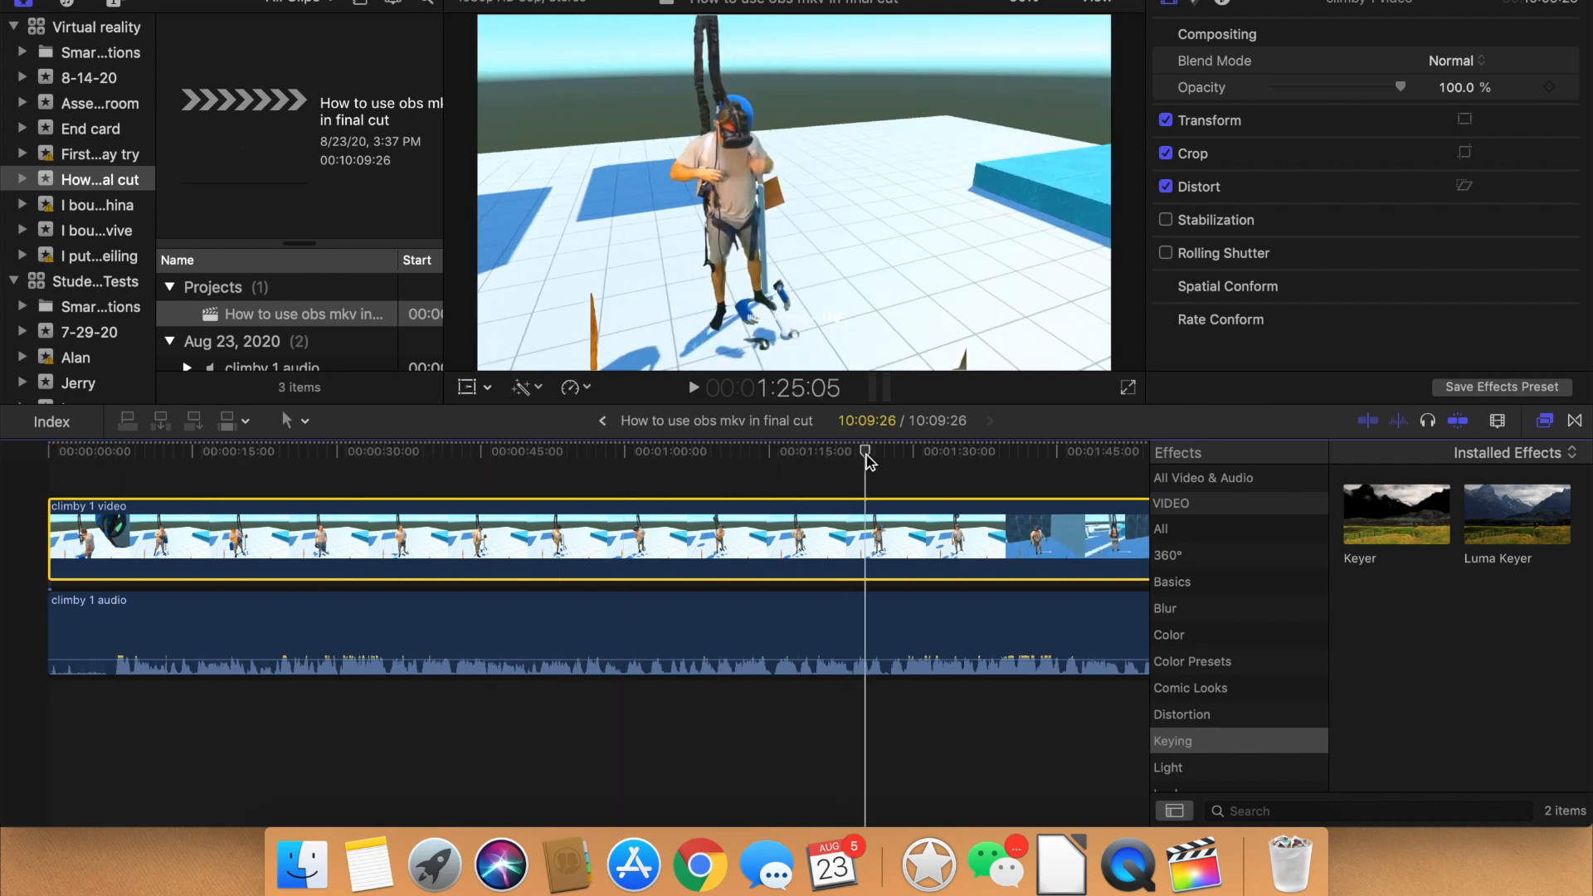